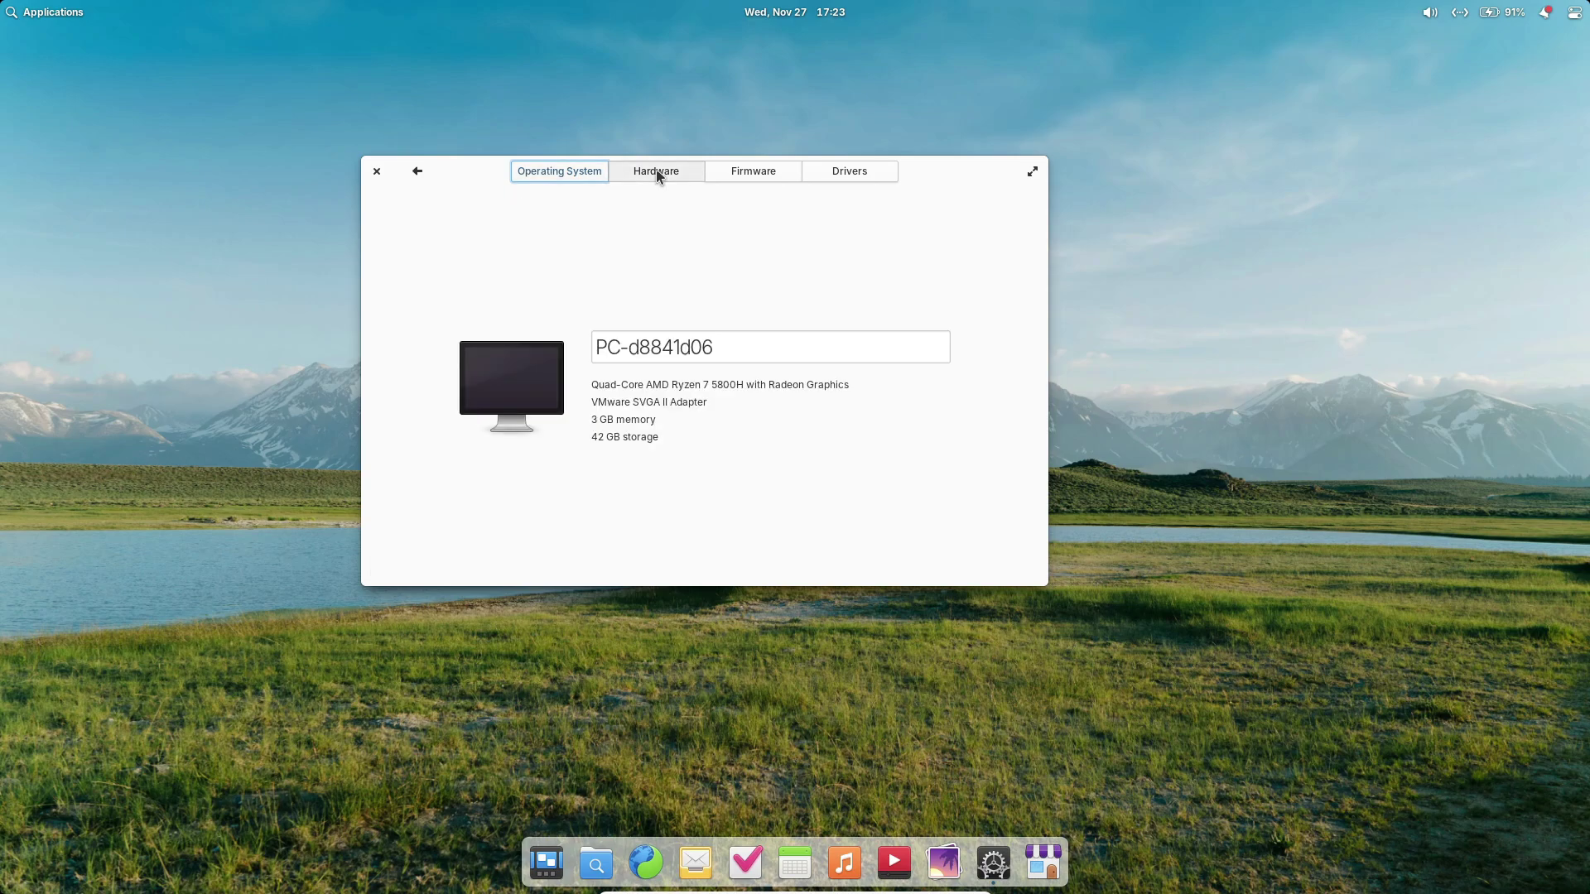
View the Firmware and Drivers pages, then return to the Operating System overview.
{"action": "left_click", "coordinate": [750, 176]}
{"action": "left_click", "coordinate": [858, 180]}
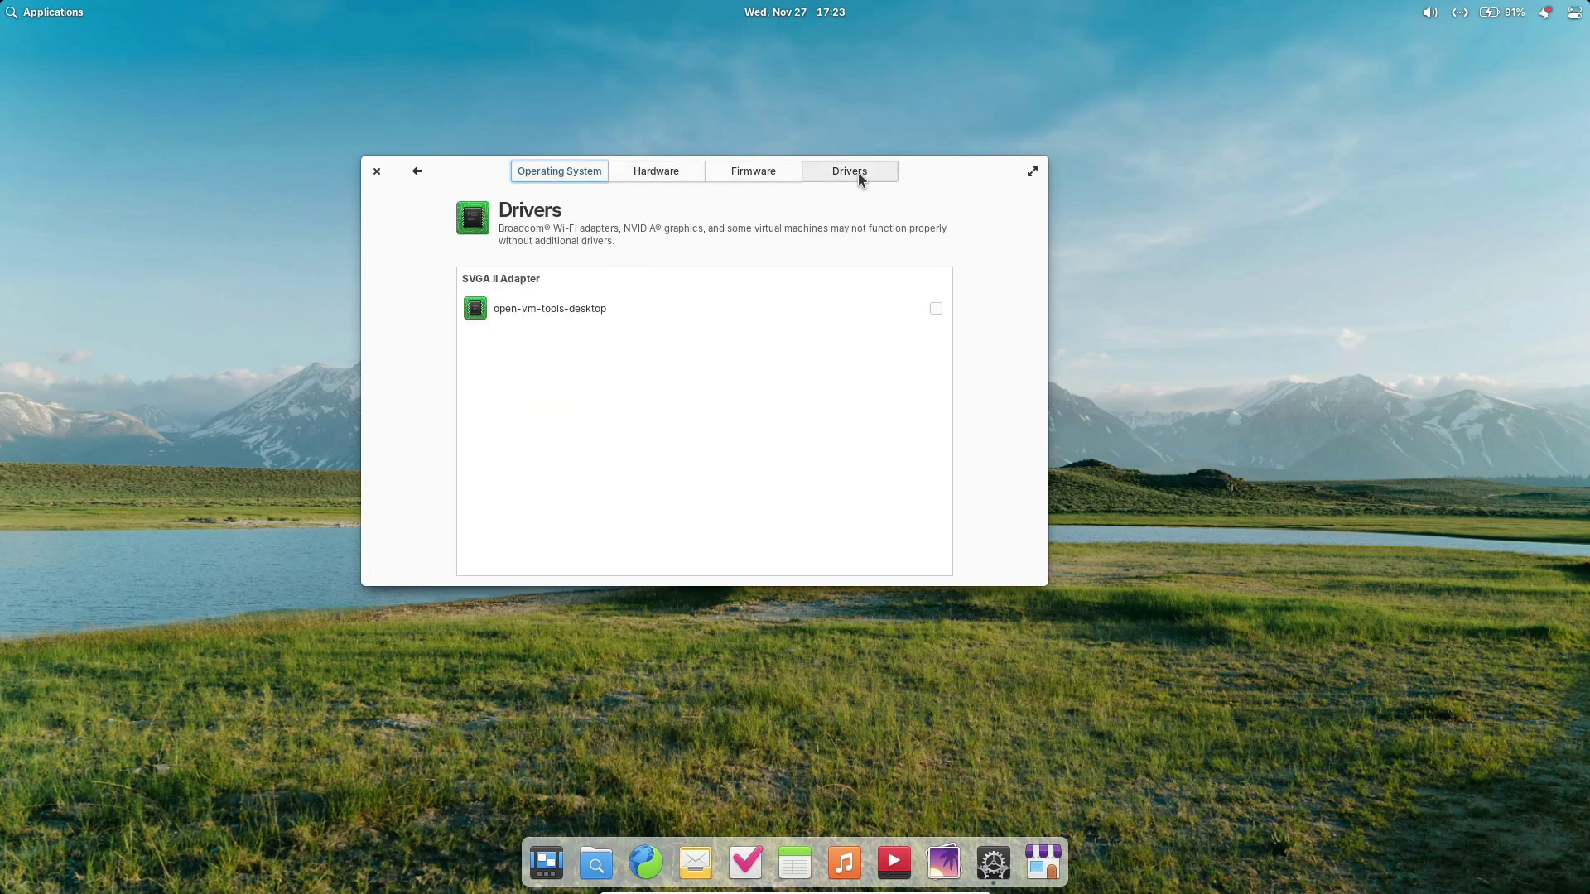
{"action": "left_click", "coordinate": [586, 177]}
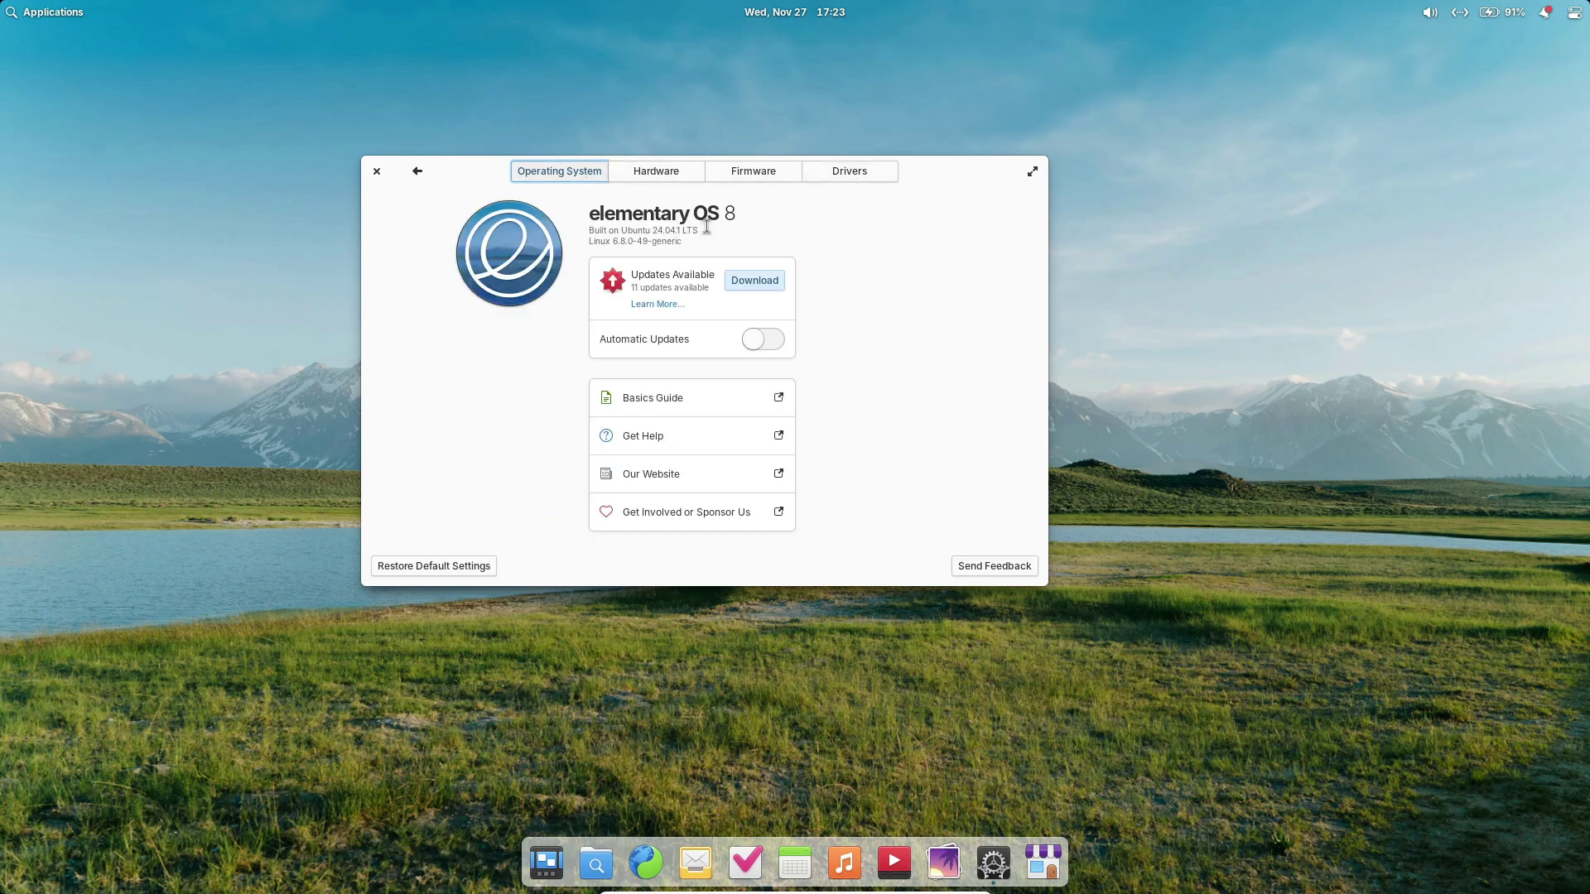
Highlight the elementary OS 8, Ubuntu 24.04.1 LTS and kernel version lines, then close System Settings.
{"action": "left_click_drag", "start_coordinate": [672, 217], "coordinate": [734, 214]}
{"action": "left_click_drag", "start_coordinate": [602, 231], "coordinate": [708, 242]}
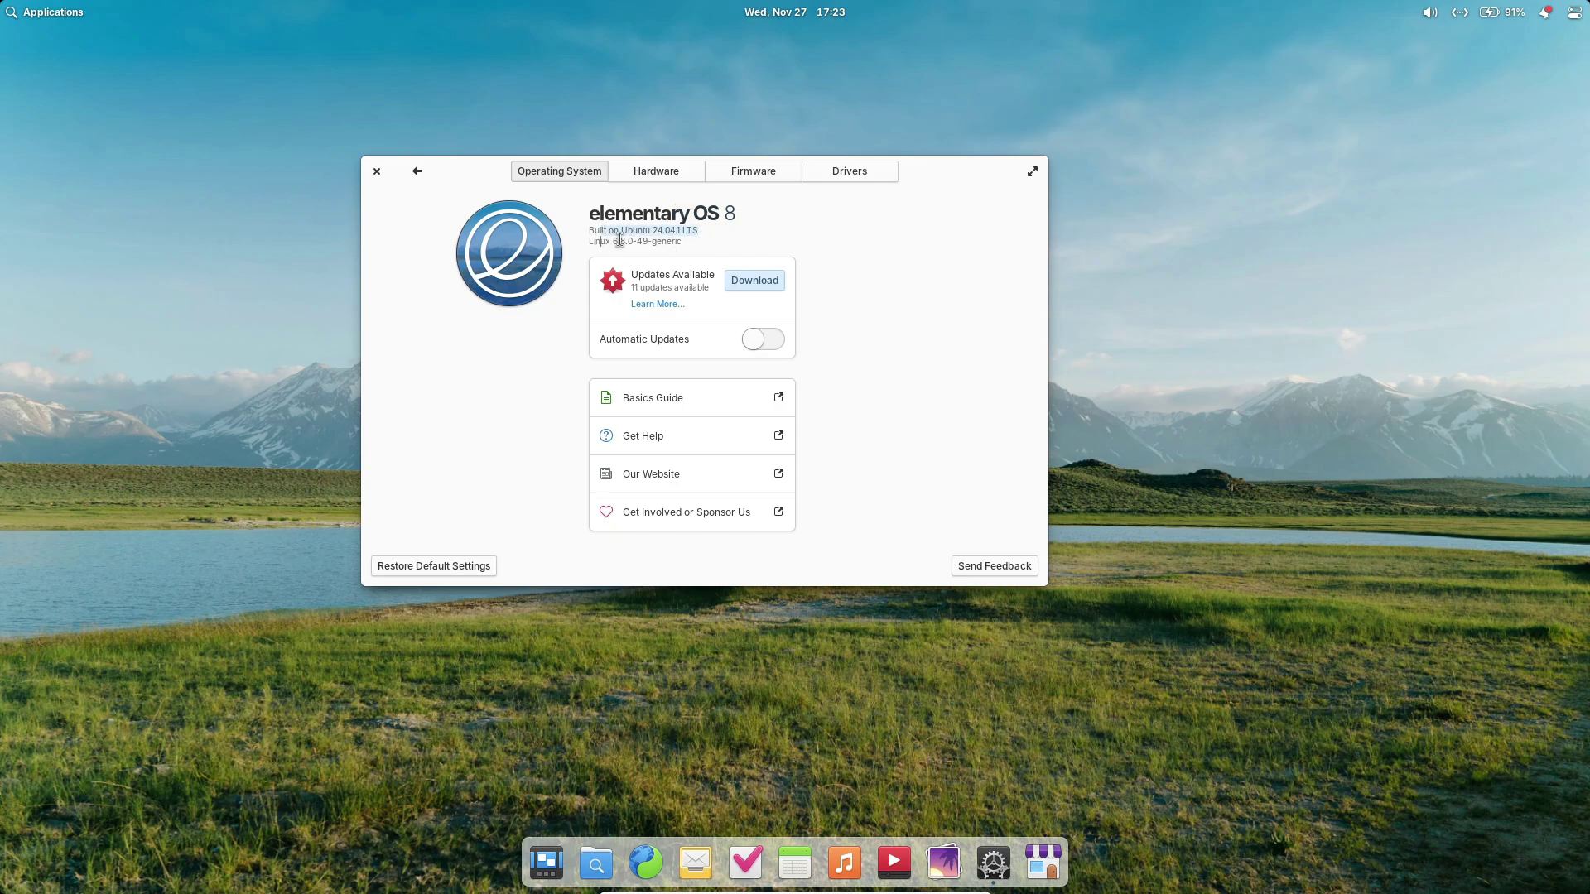
{"action": "left_click_drag", "start_coordinate": [601, 241], "coordinate": [731, 242]}
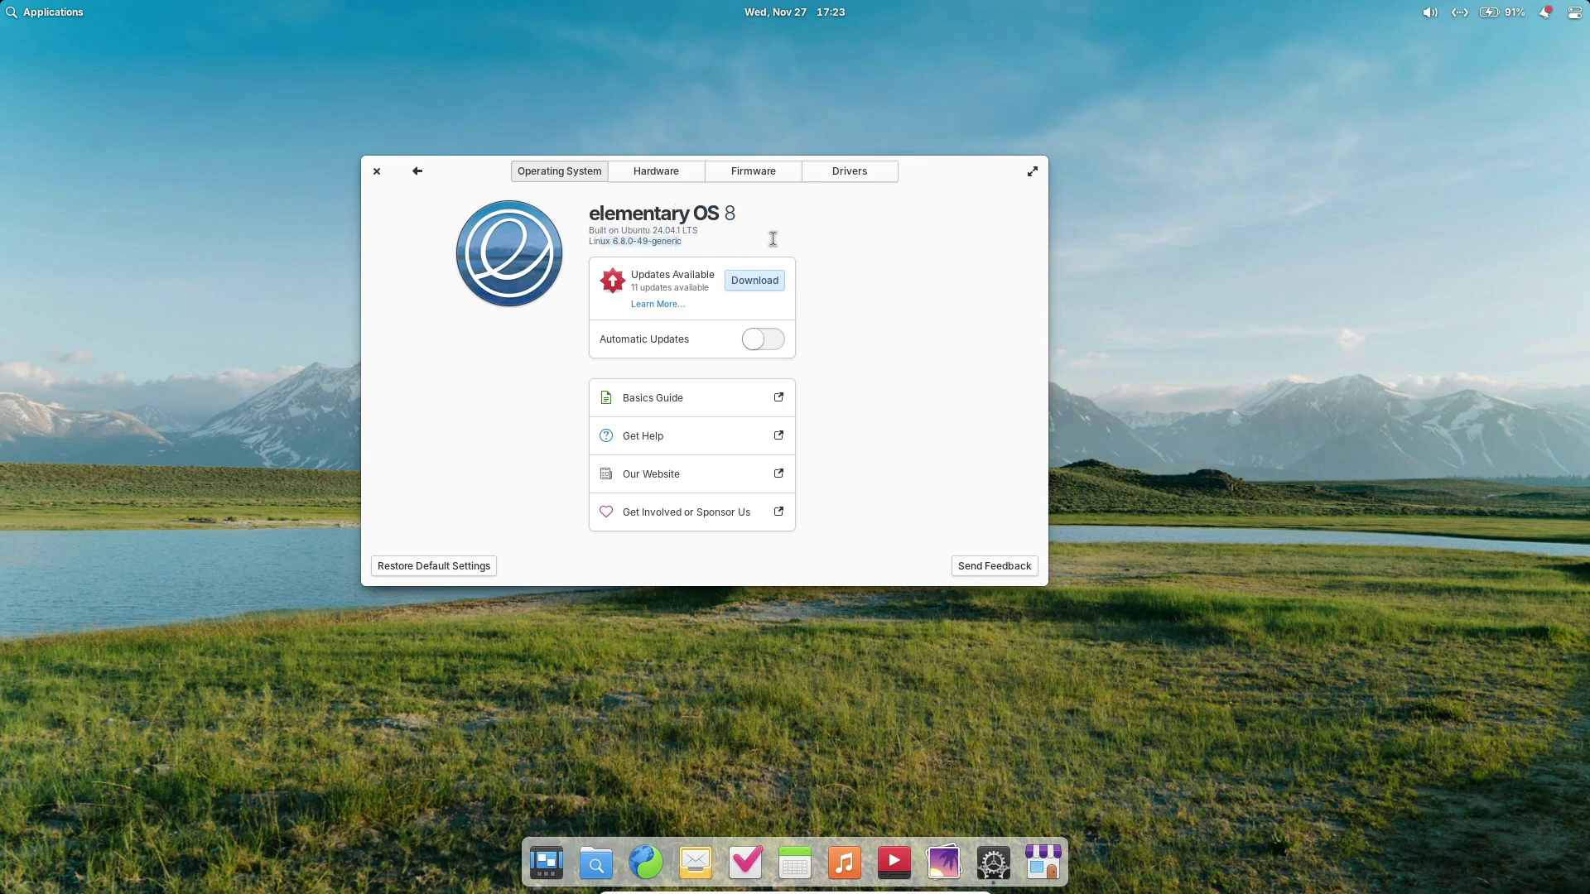
{"action": "left_click", "coordinate": [377, 171]}
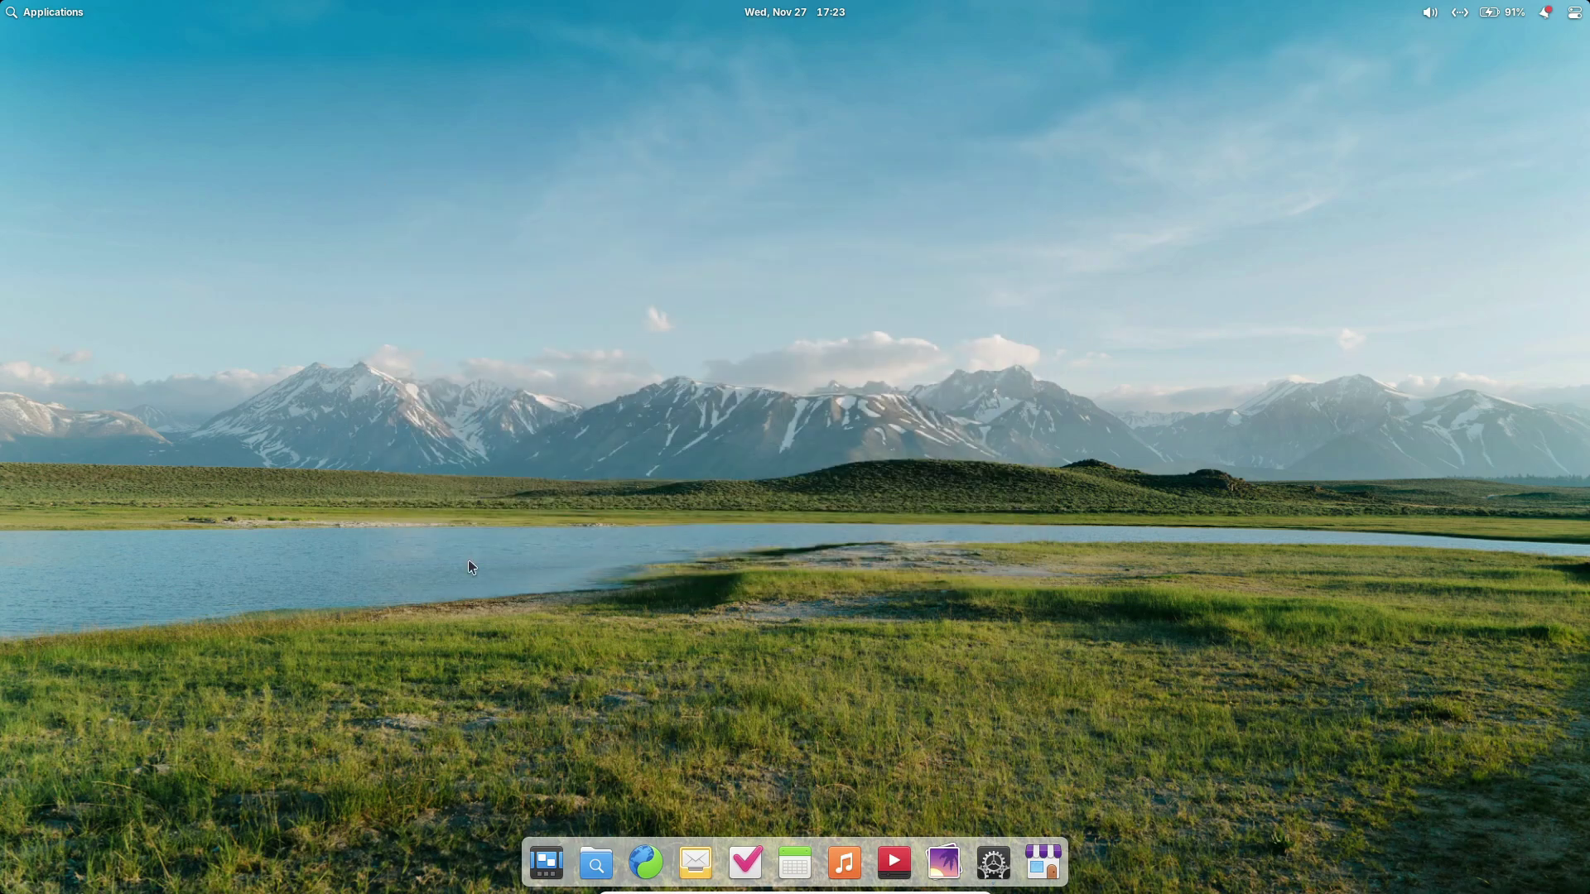
{"action": "left_click", "coordinate": [545, 865]}
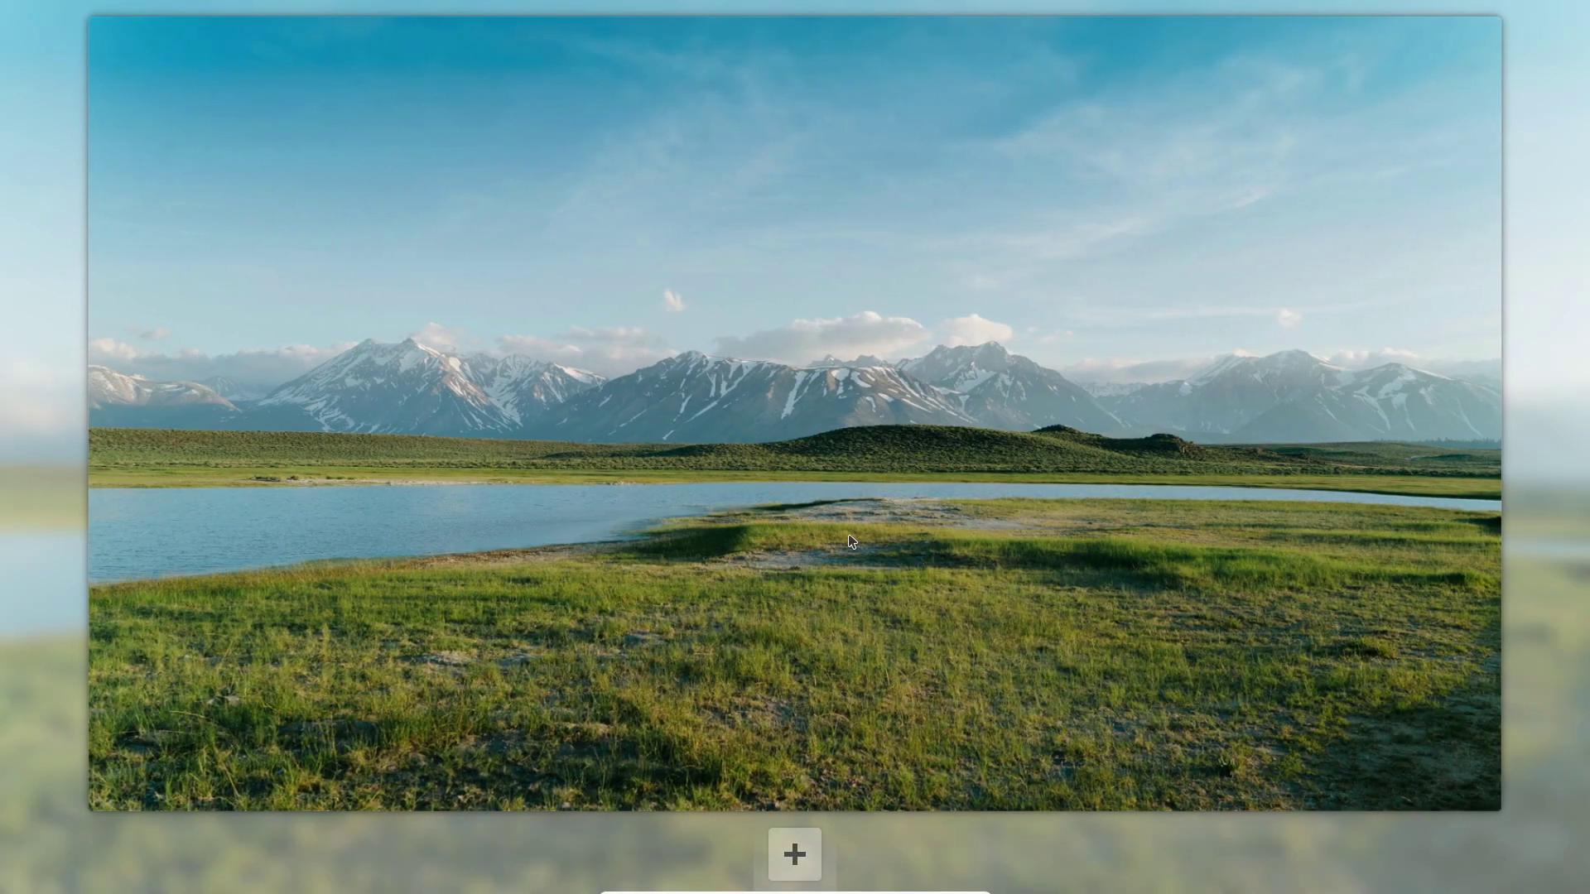
{"action": "left_click", "coordinate": [838, 560]}
{"action": "key", "text": "super+e"}
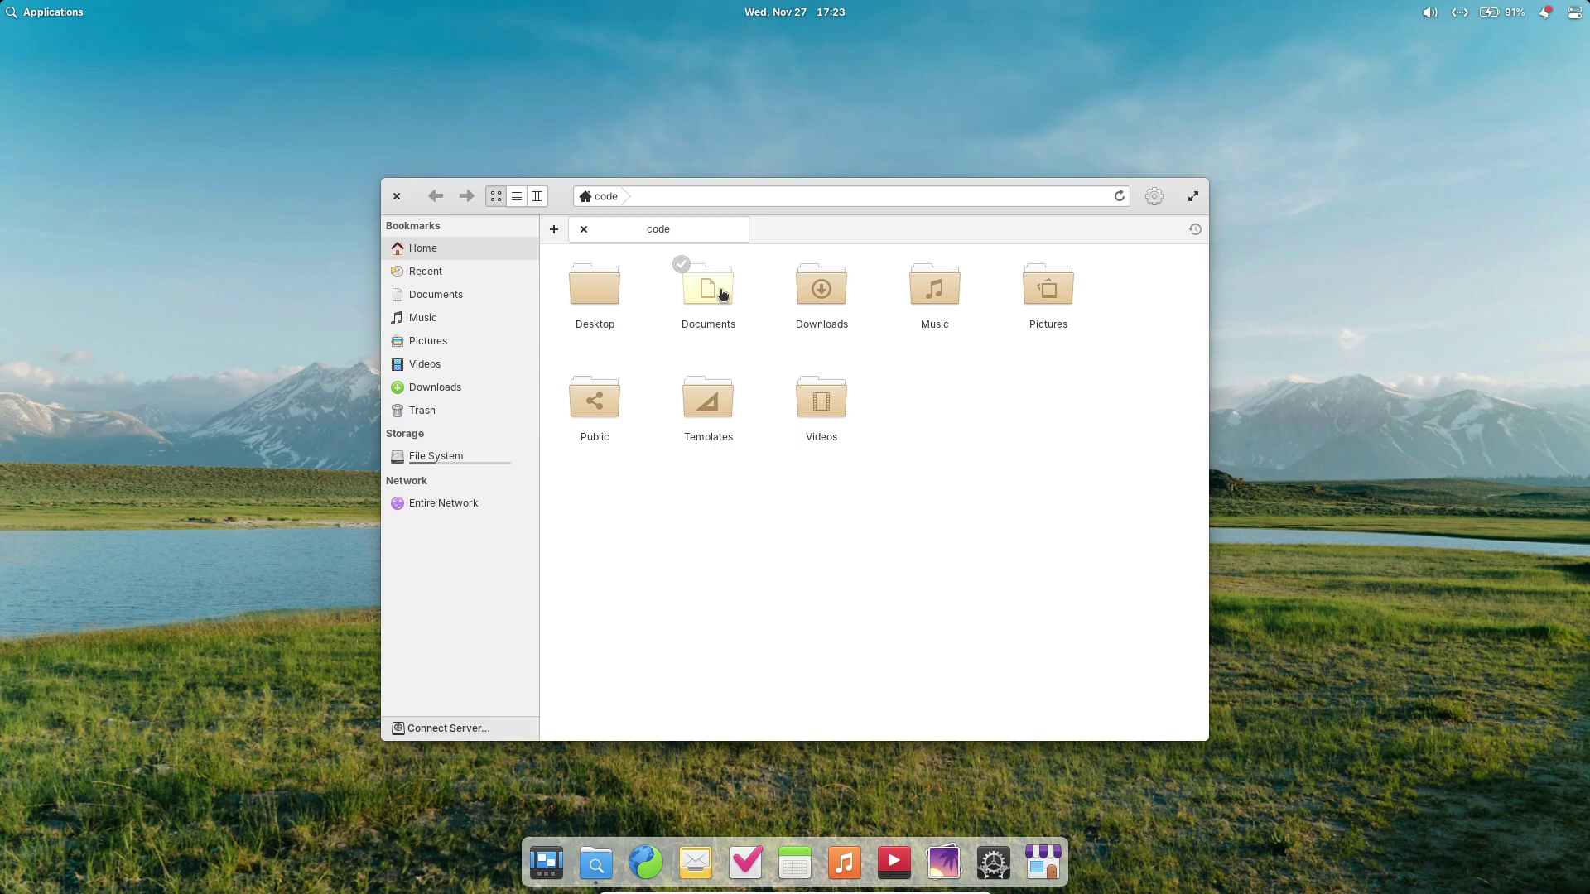
{"action": "left_click", "coordinate": [443, 321]}
{"action": "left_click", "coordinate": [444, 341]}
{"action": "left_click", "coordinate": [451, 387]}
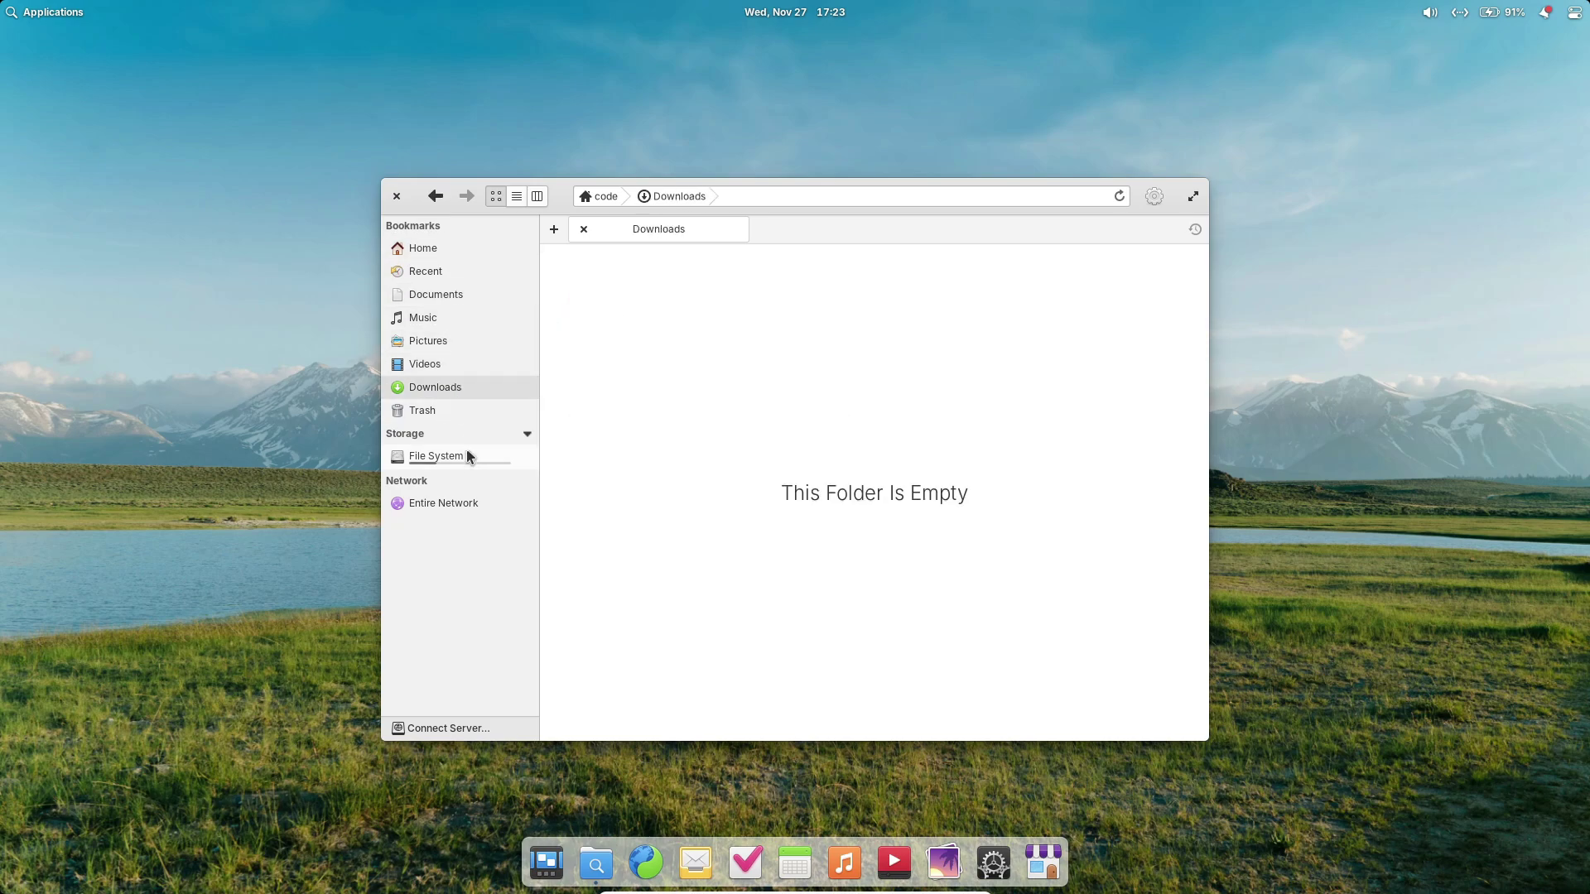
{"action": "left_click", "coordinate": [464, 455]}
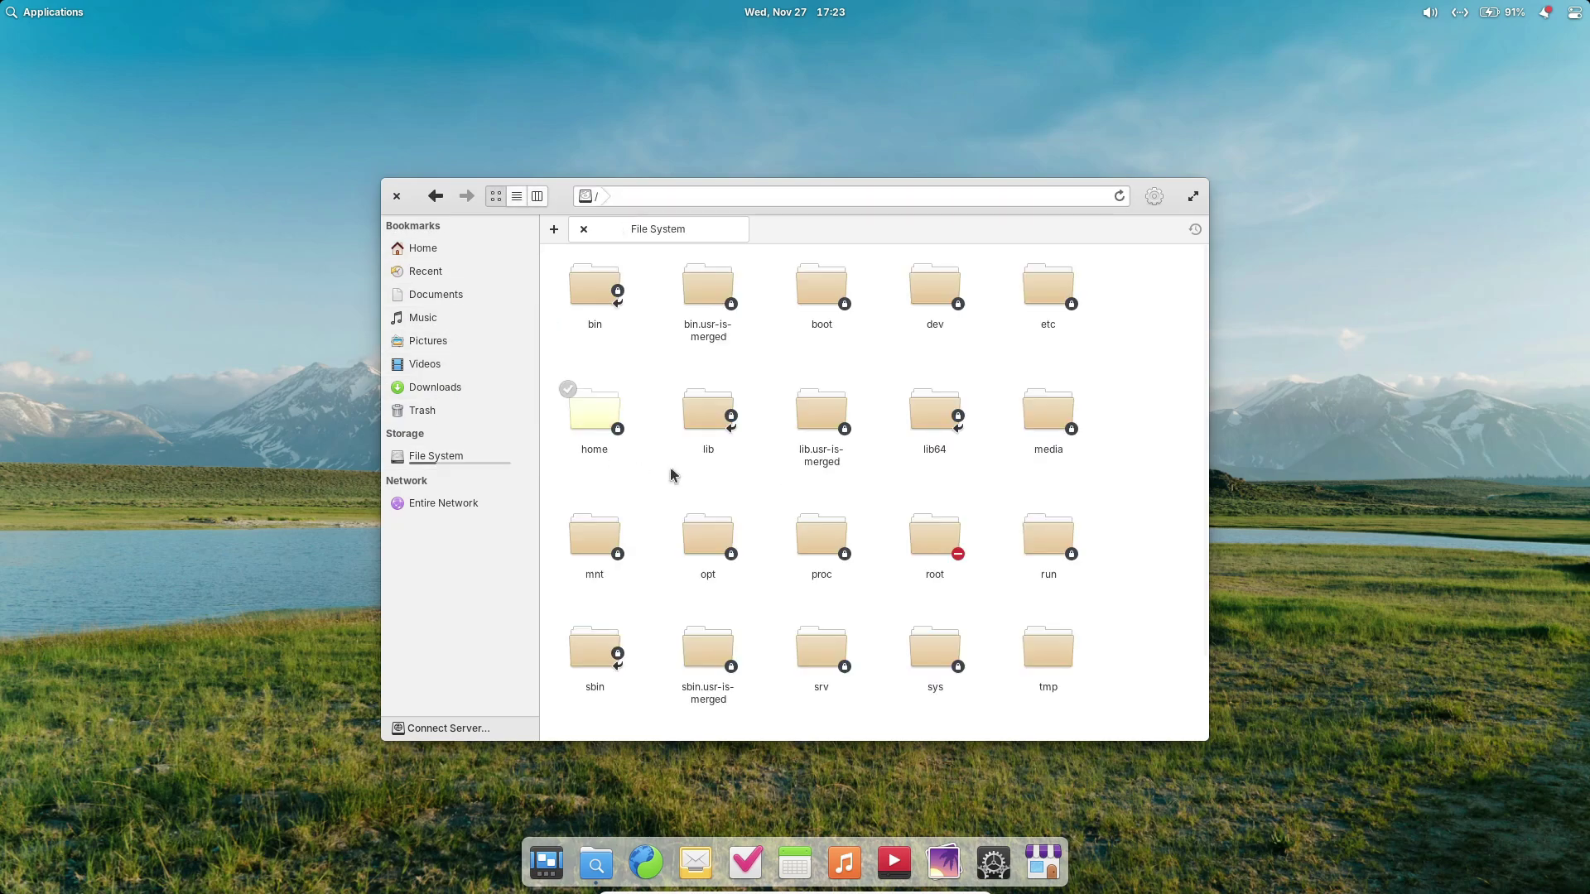
{"action": "left_click", "coordinate": [1155, 198]}
{"action": "left_click", "coordinate": [1111, 528]}
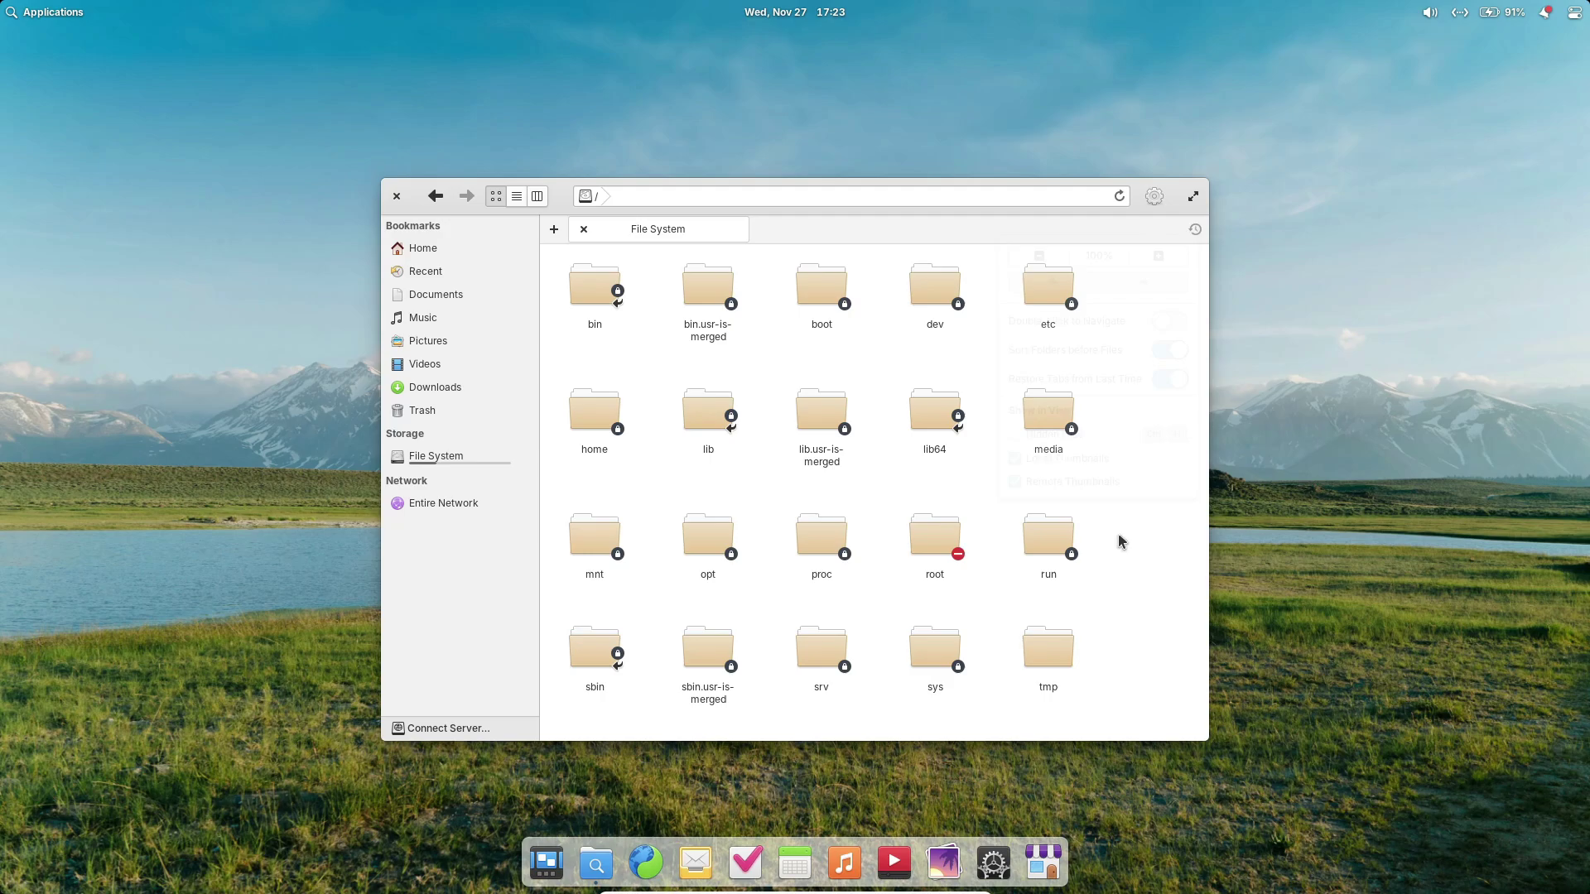
{"action": "left_click", "coordinate": [509, 199]}
{"action": "left_click", "coordinate": [502, 197]}
{"action": "left_click", "coordinate": [397, 197]}
{"action": "left_click", "coordinate": [644, 848]}
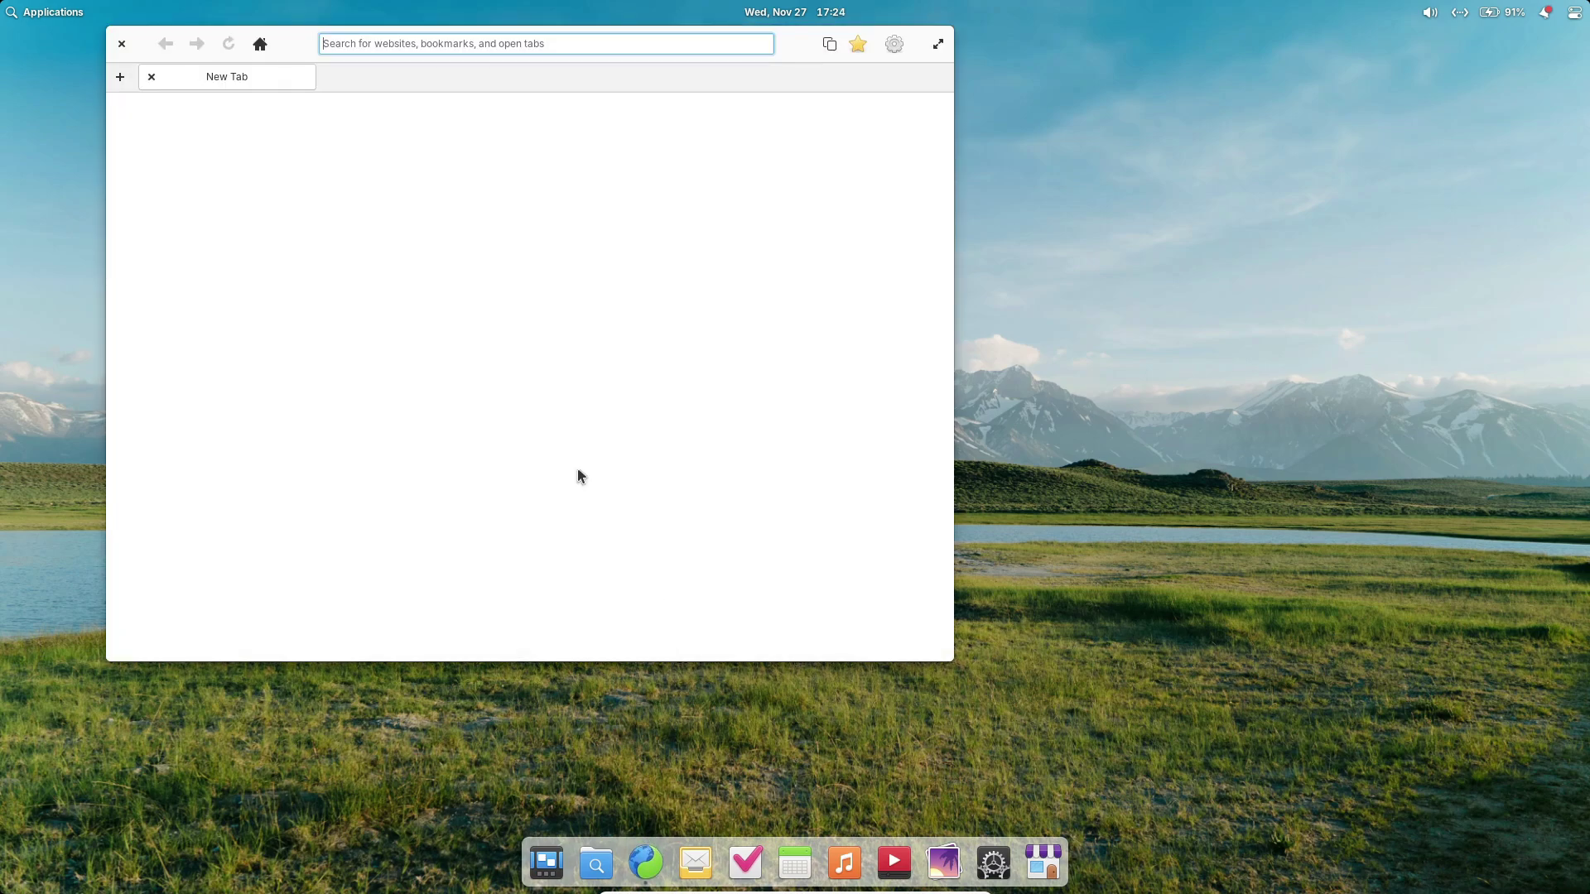
{"action": "left_click", "coordinate": [897, 44]}
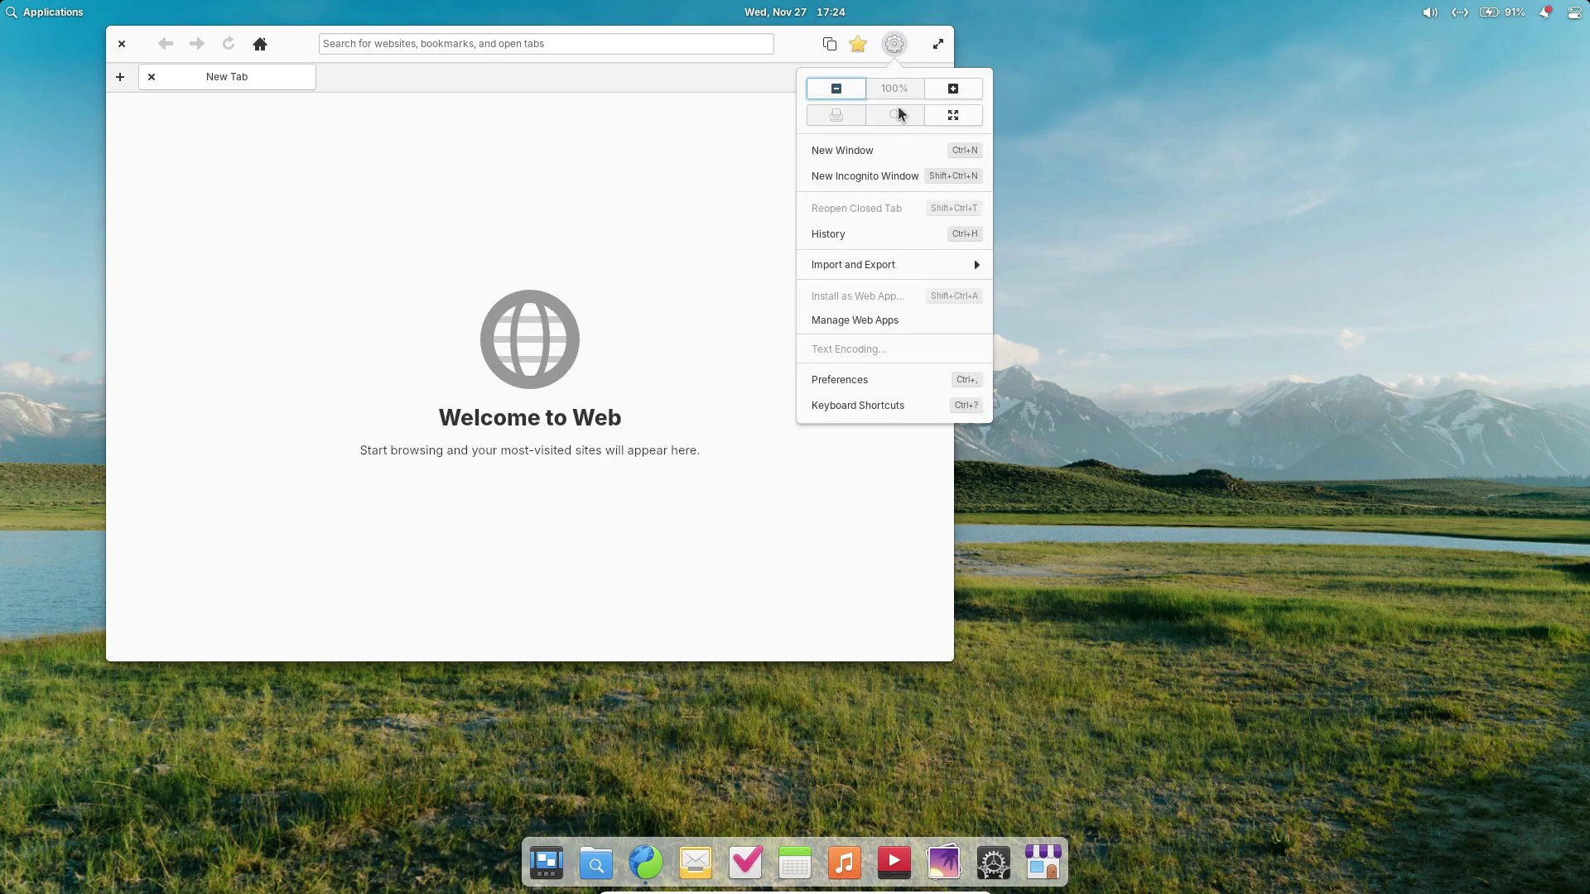
{"action": "left_click", "coordinate": [907, 380]}
{"action": "left_click", "coordinate": [520, 99]}
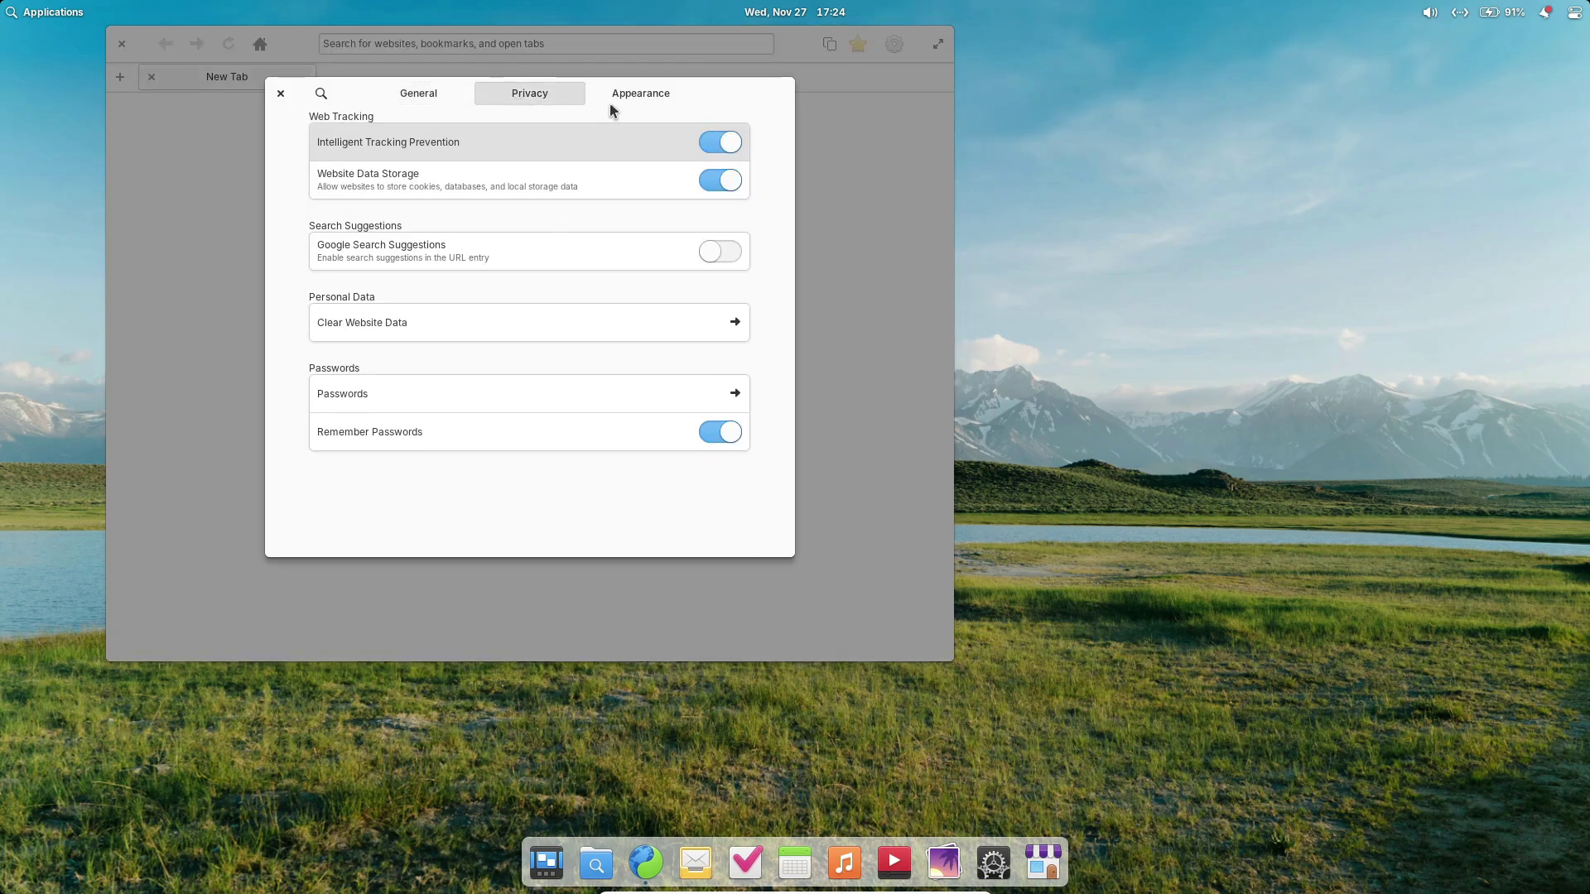
{"action": "left_click", "coordinate": [622, 101]}
{"action": "left_click", "coordinate": [419, 93]}
{"action": "left_click", "coordinate": [281, 92]}
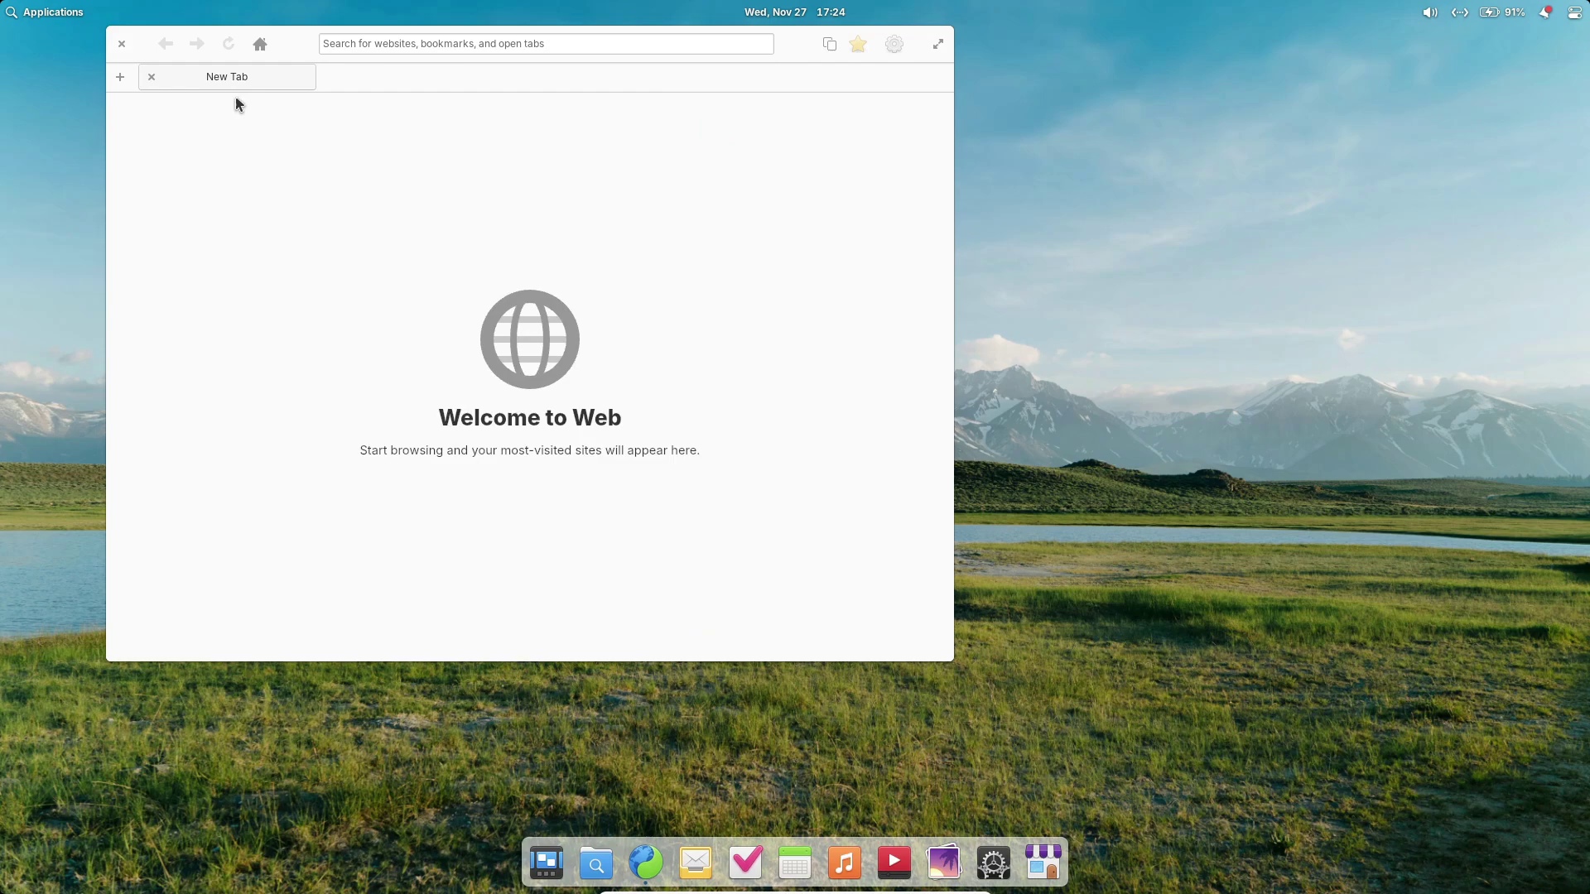
{"action": "left_click", "coordinate": [122, 43]}
{"action": "left_click", "coordinate": [694, 861]}
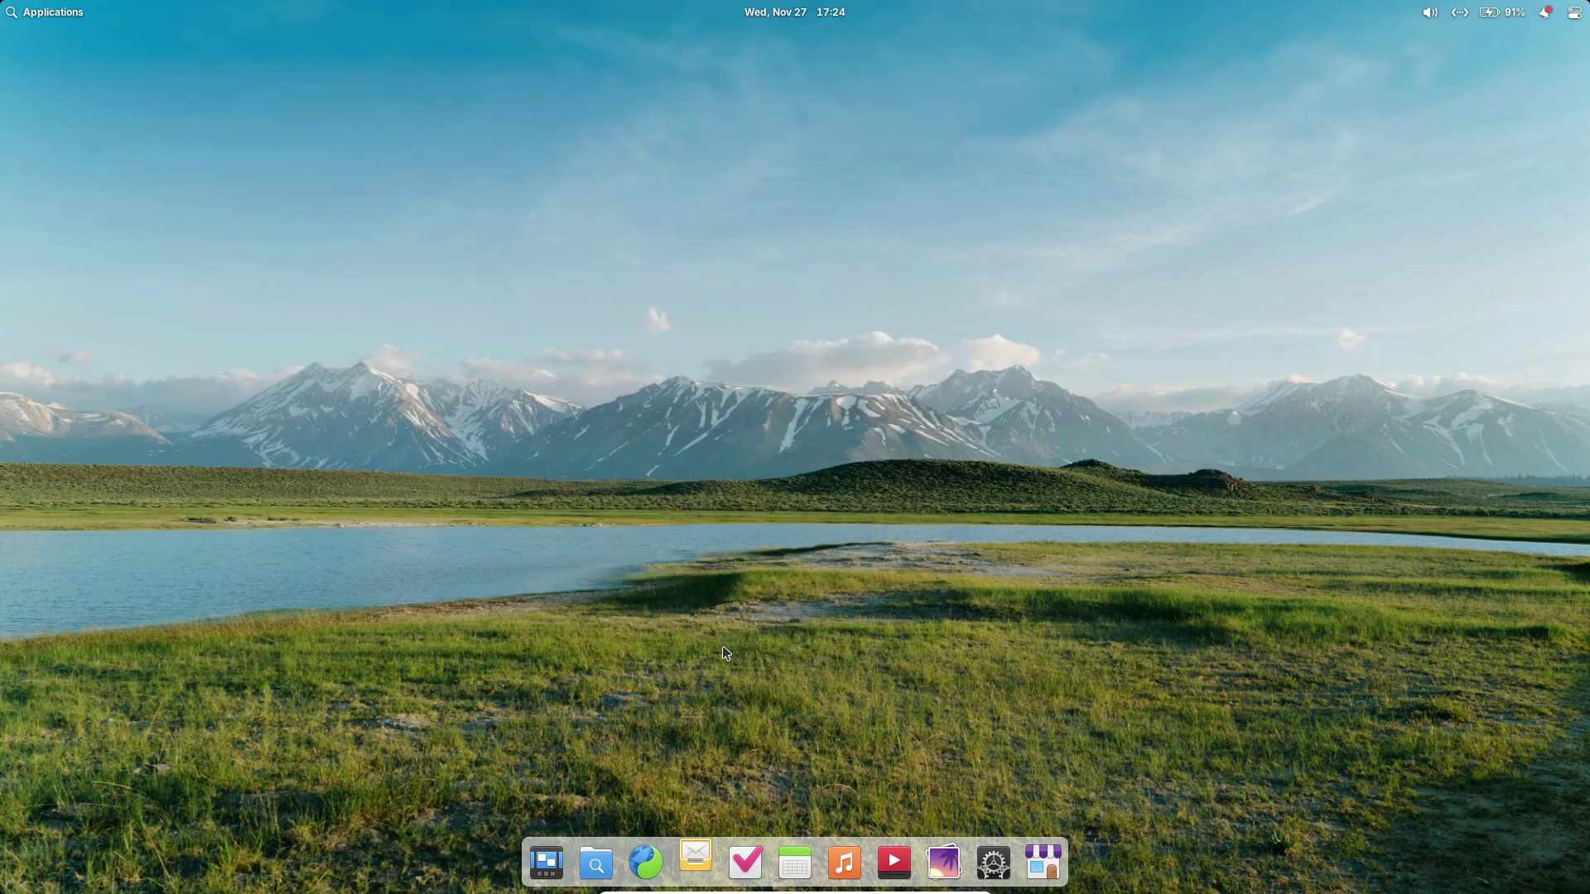
{"action": "left_click", "coordinate": [428, 207]}
{"action": "left_click", "coordinate": [746, 862]}
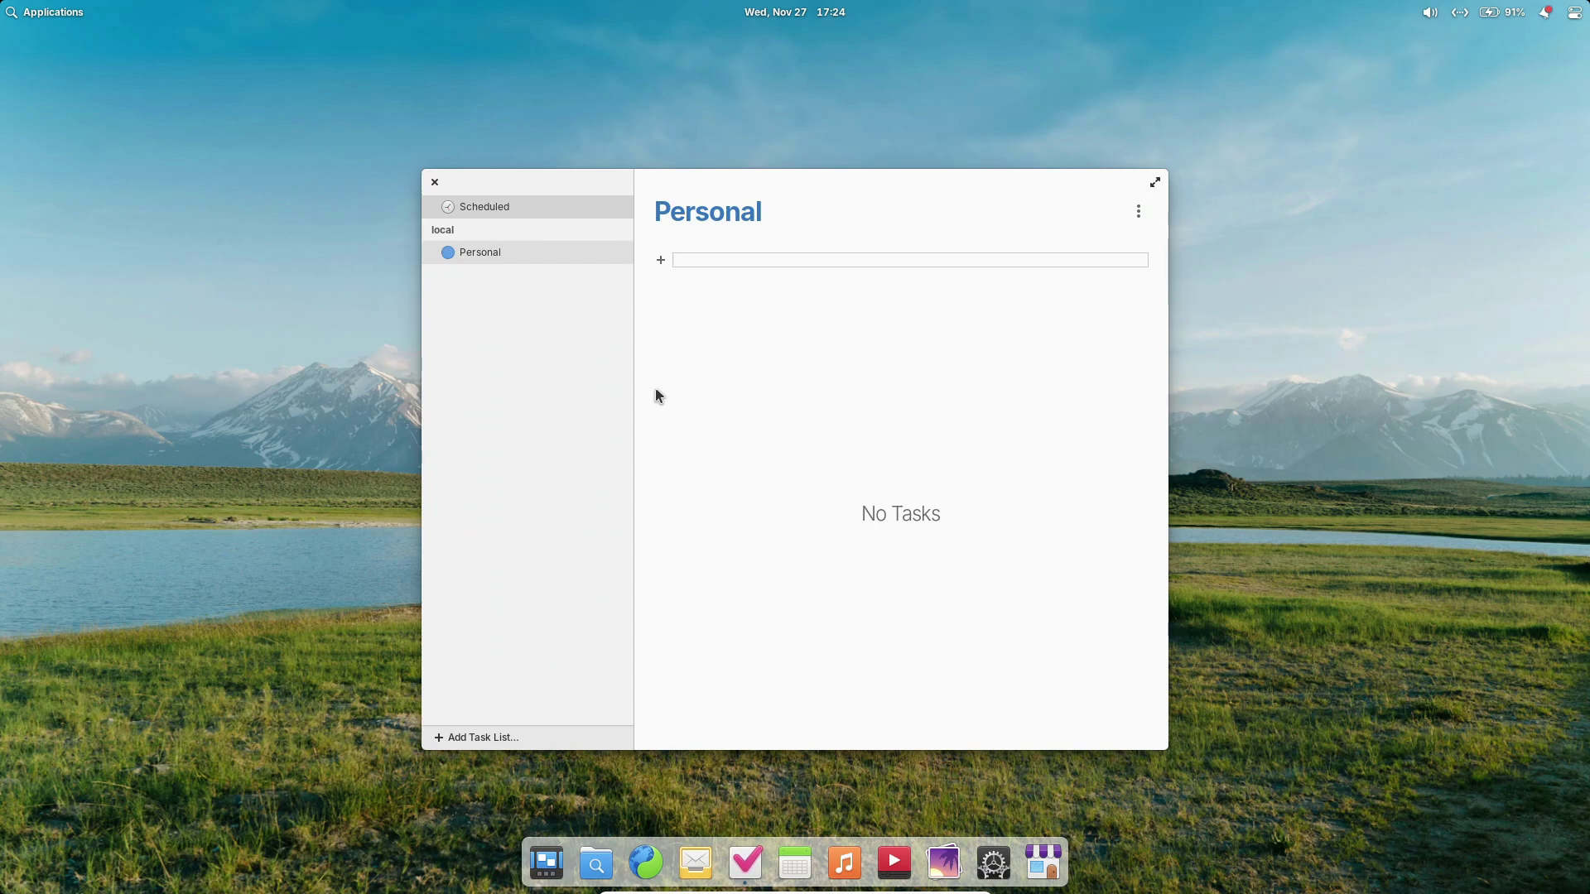
{"action": "left_click", "coordinate": [1139, 213]}
{"action": "left_click", "coordinate": [433, 181]}
{"action": "left_click", "coordinate": [434, 182]}
{"action": "left_click", "coordinate": [793, 853]}
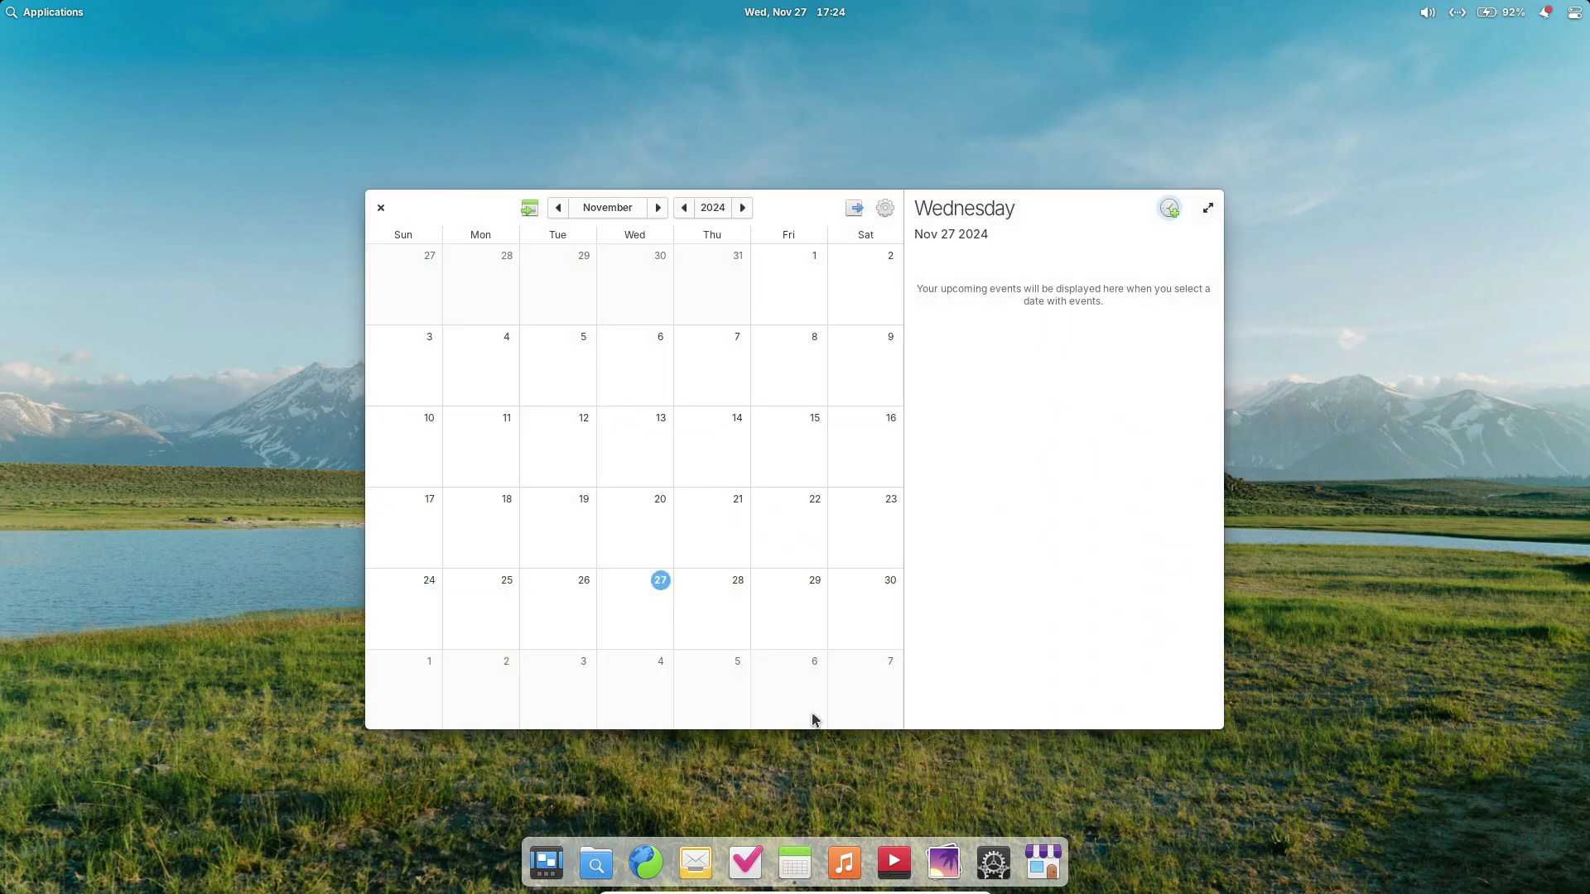
{"action": "left_click", "coordinate": [883, 211]}
{"action": "left_click", "coordinate": [882, 214]}
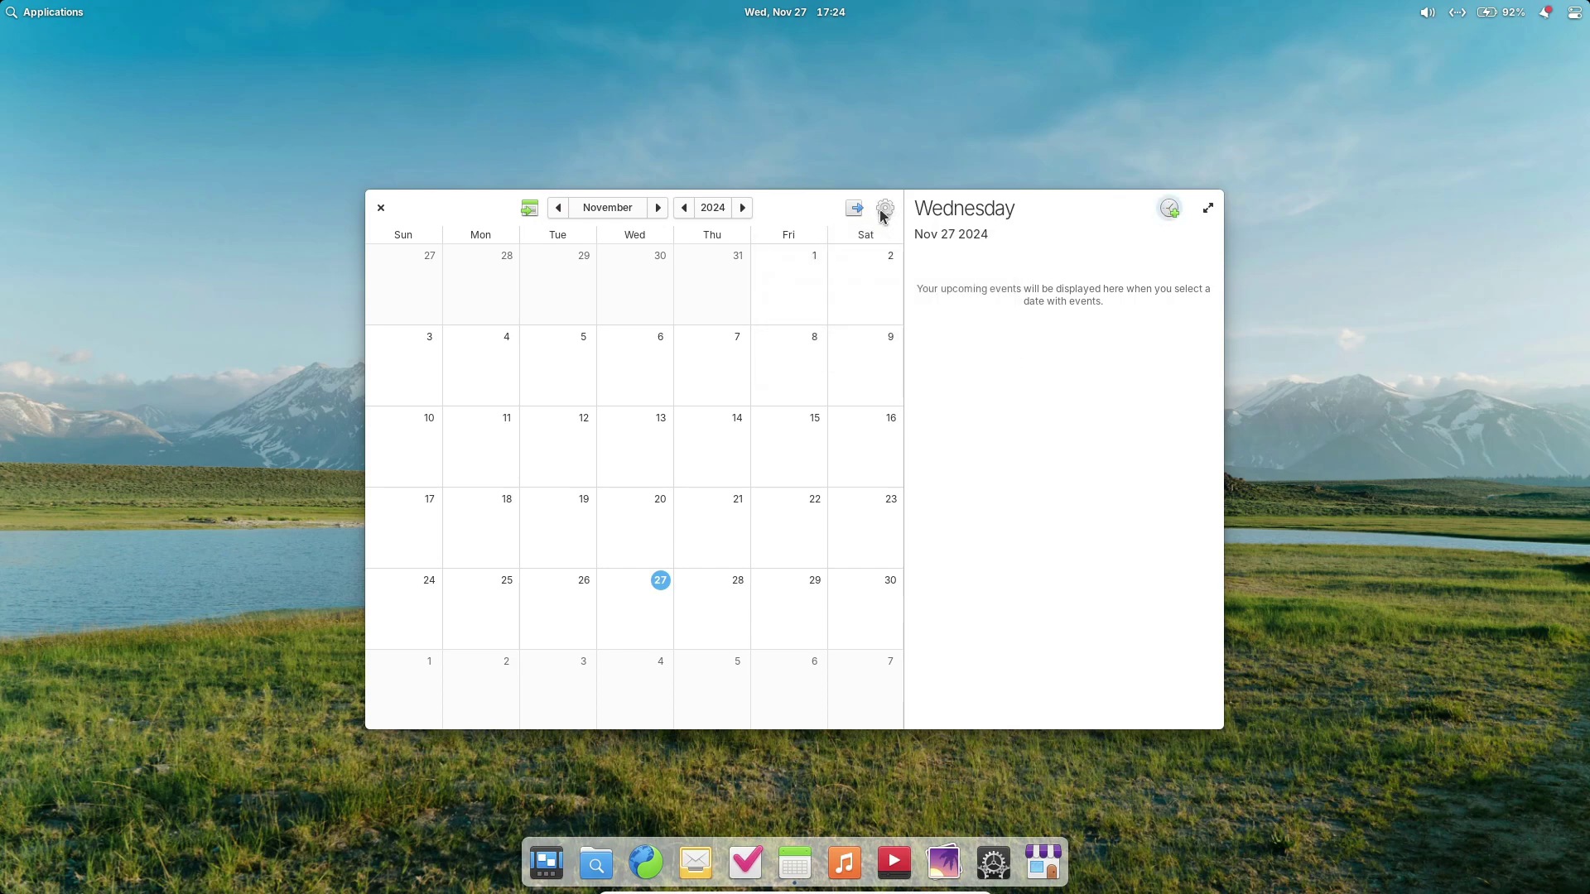
{"action": "left_click", "coordinate": [381, 210]}
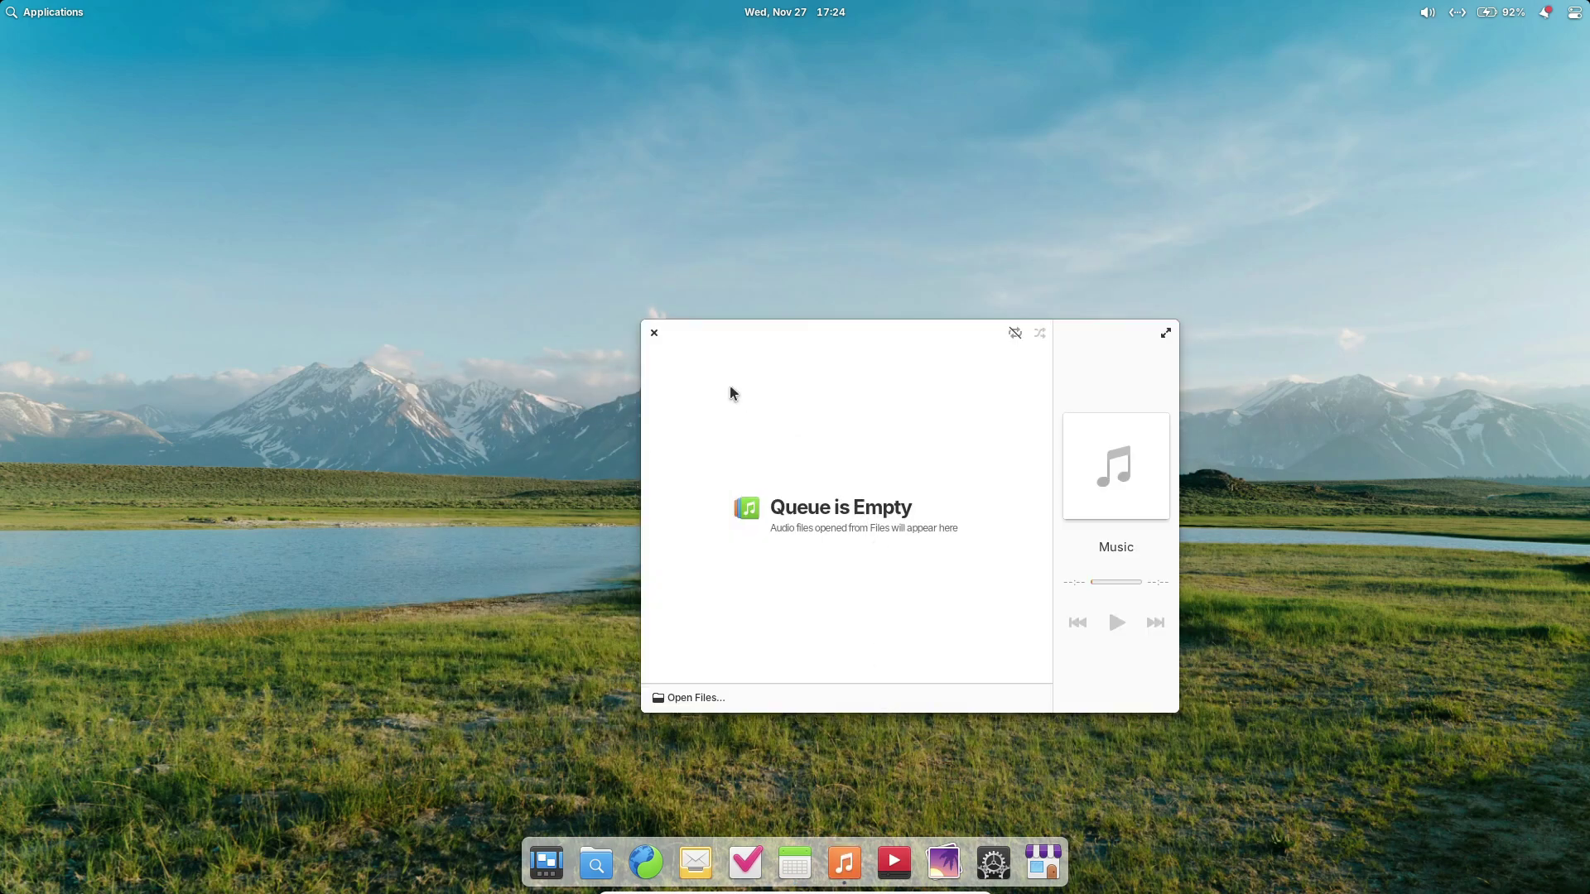
{"action": "left_click", "coordinate": [653, 332]}
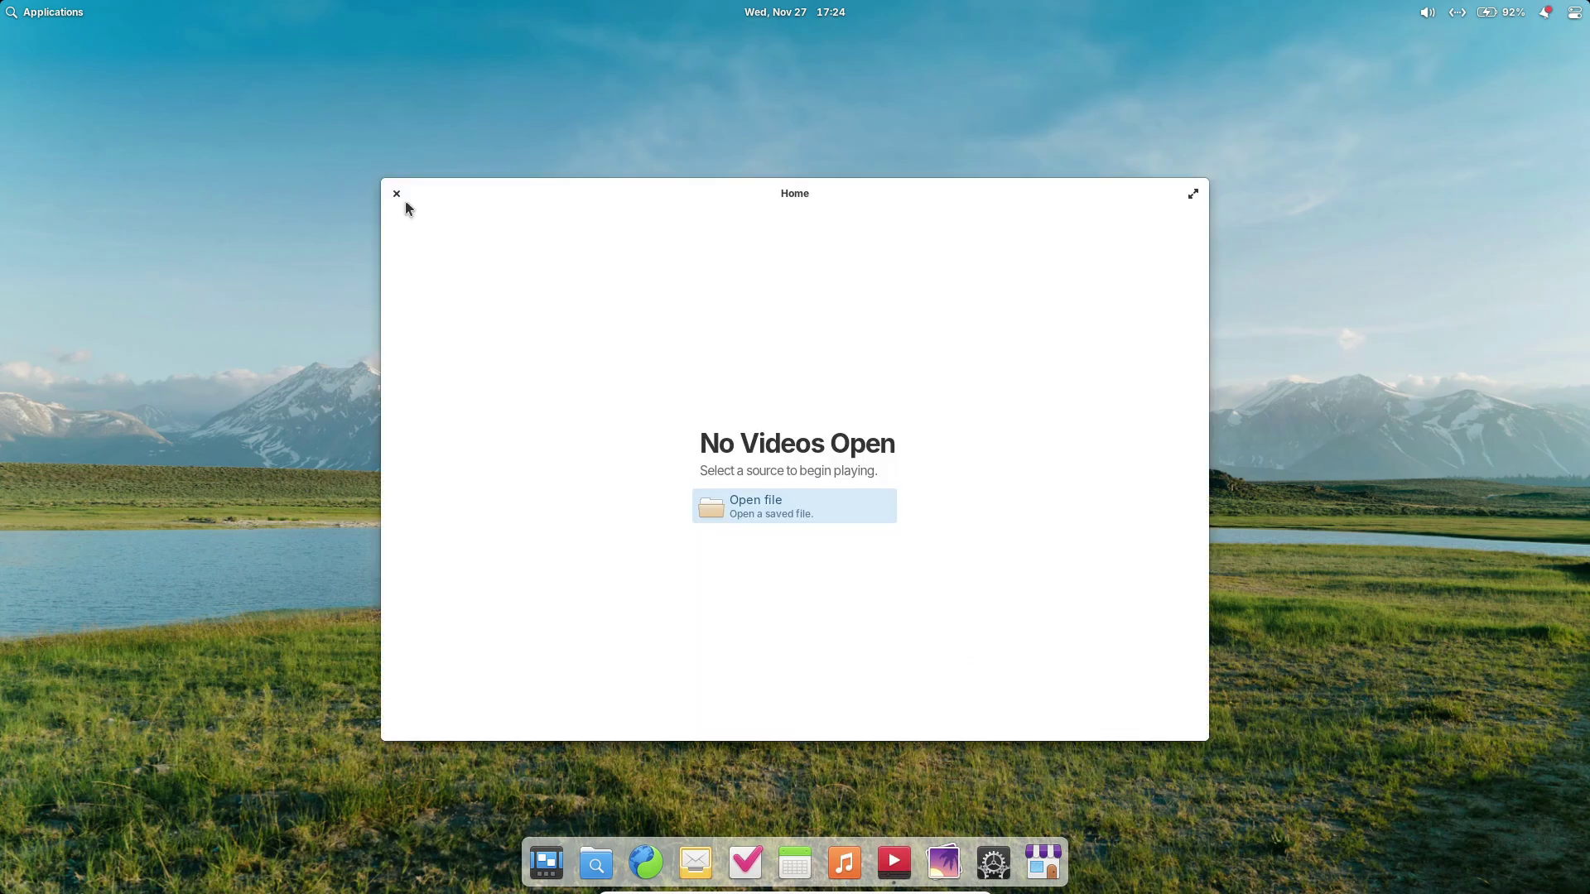
{"action": "left_click", "coordinate": [397, 193]}
{"action": "left_click", "coordinate": [945, 859]}
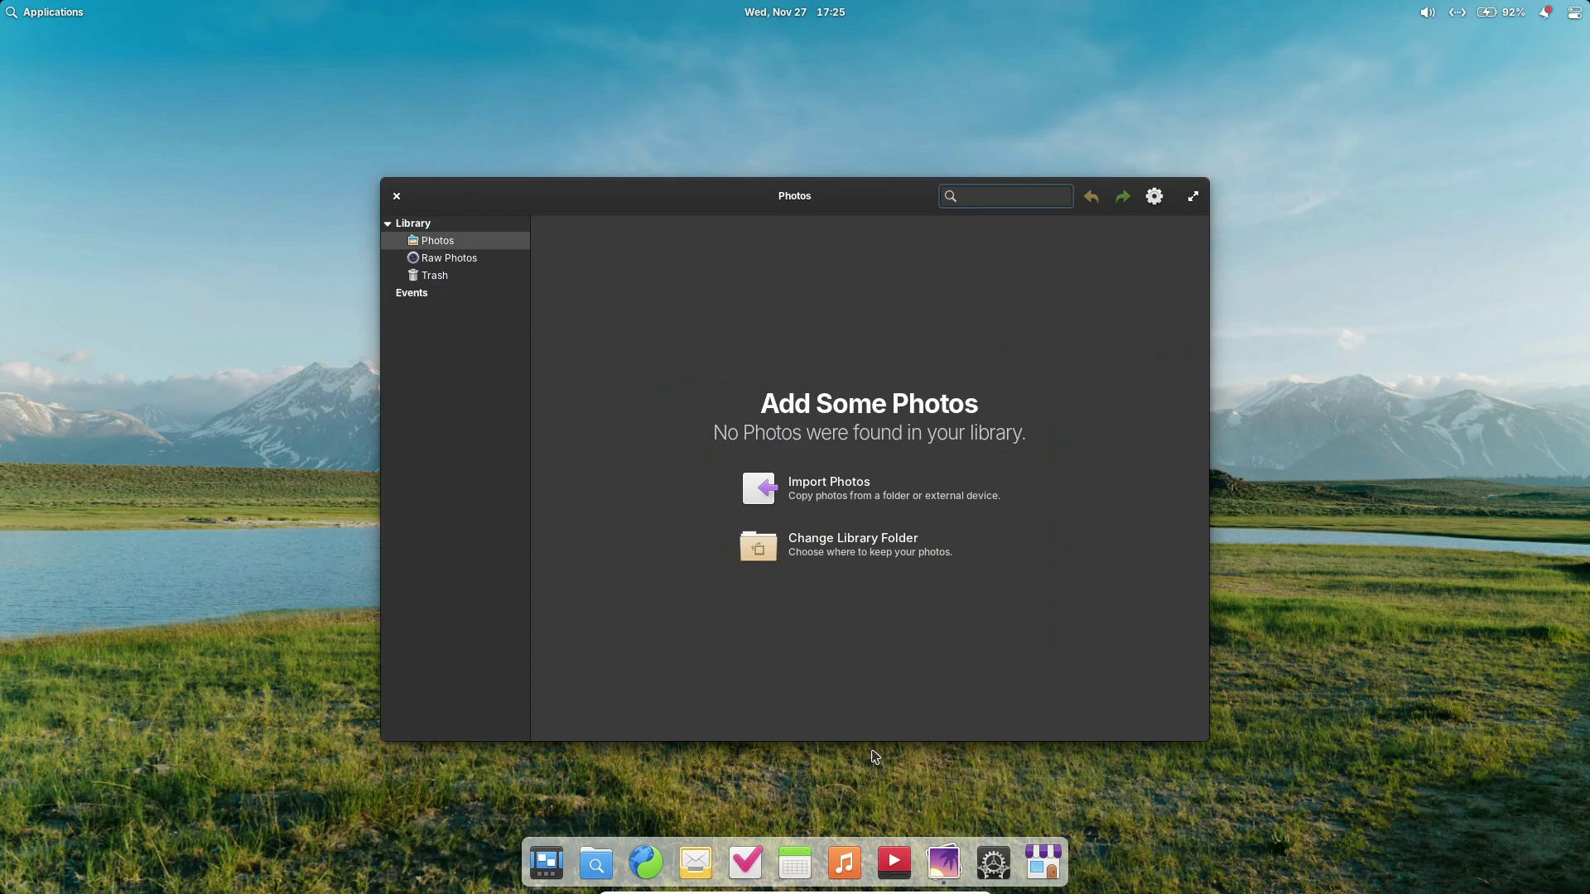
{"action": "left_click", "coordinate": [507, 258]}
{"action": "left_click", "coordinate": [437, 240]}
{"action": "left_click", "coordinate": [397, 195]}
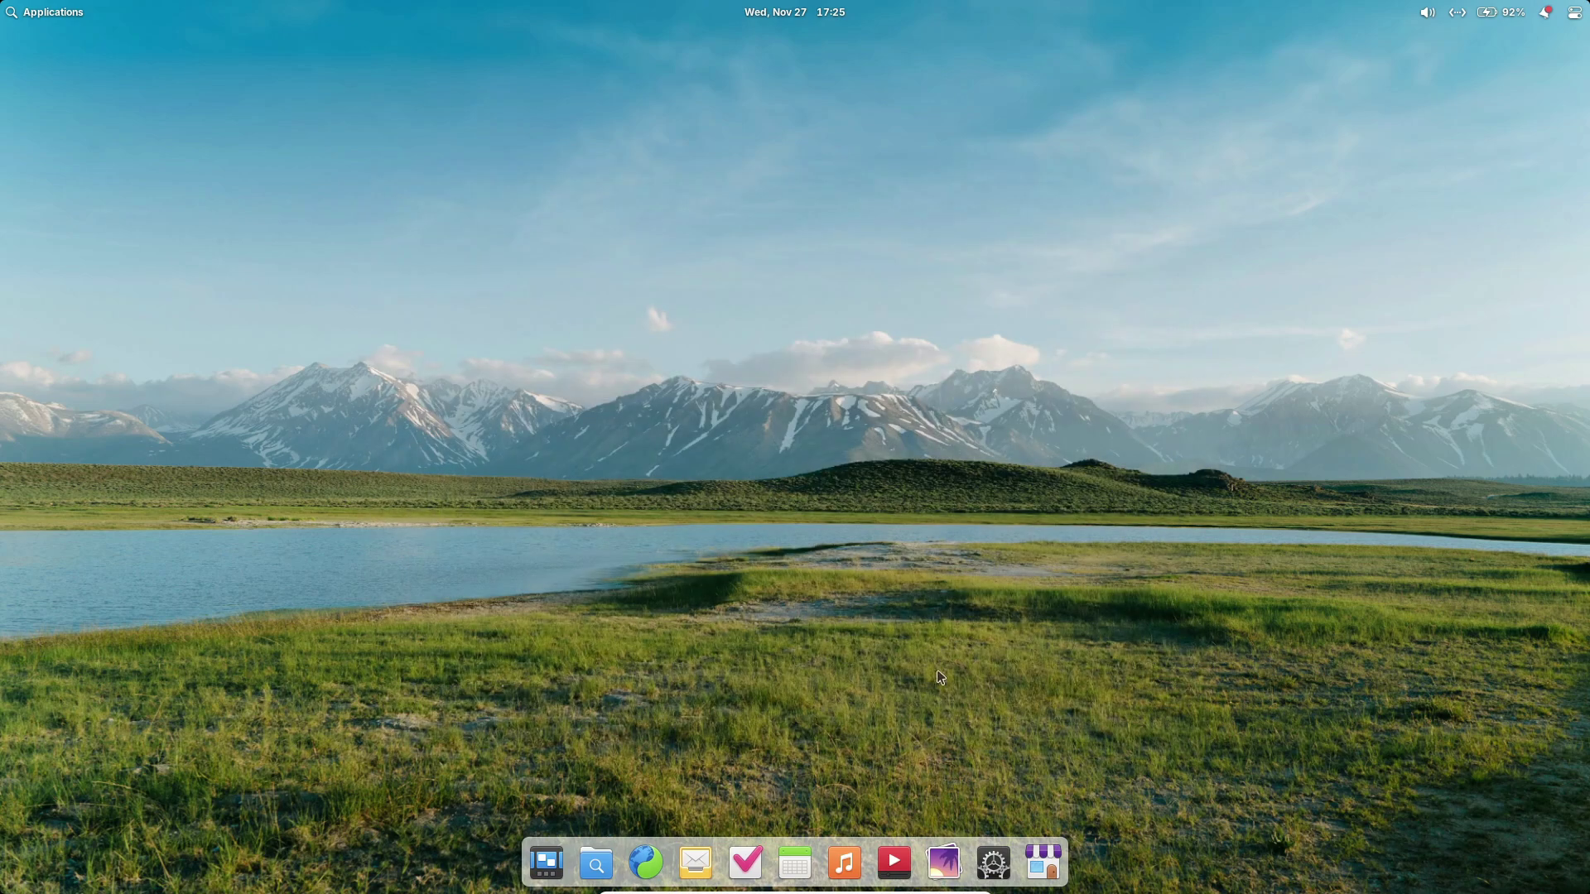
Launch the Code editor from the Applications menu.
{"action": "left_click", "coordinate": [37, 14]}
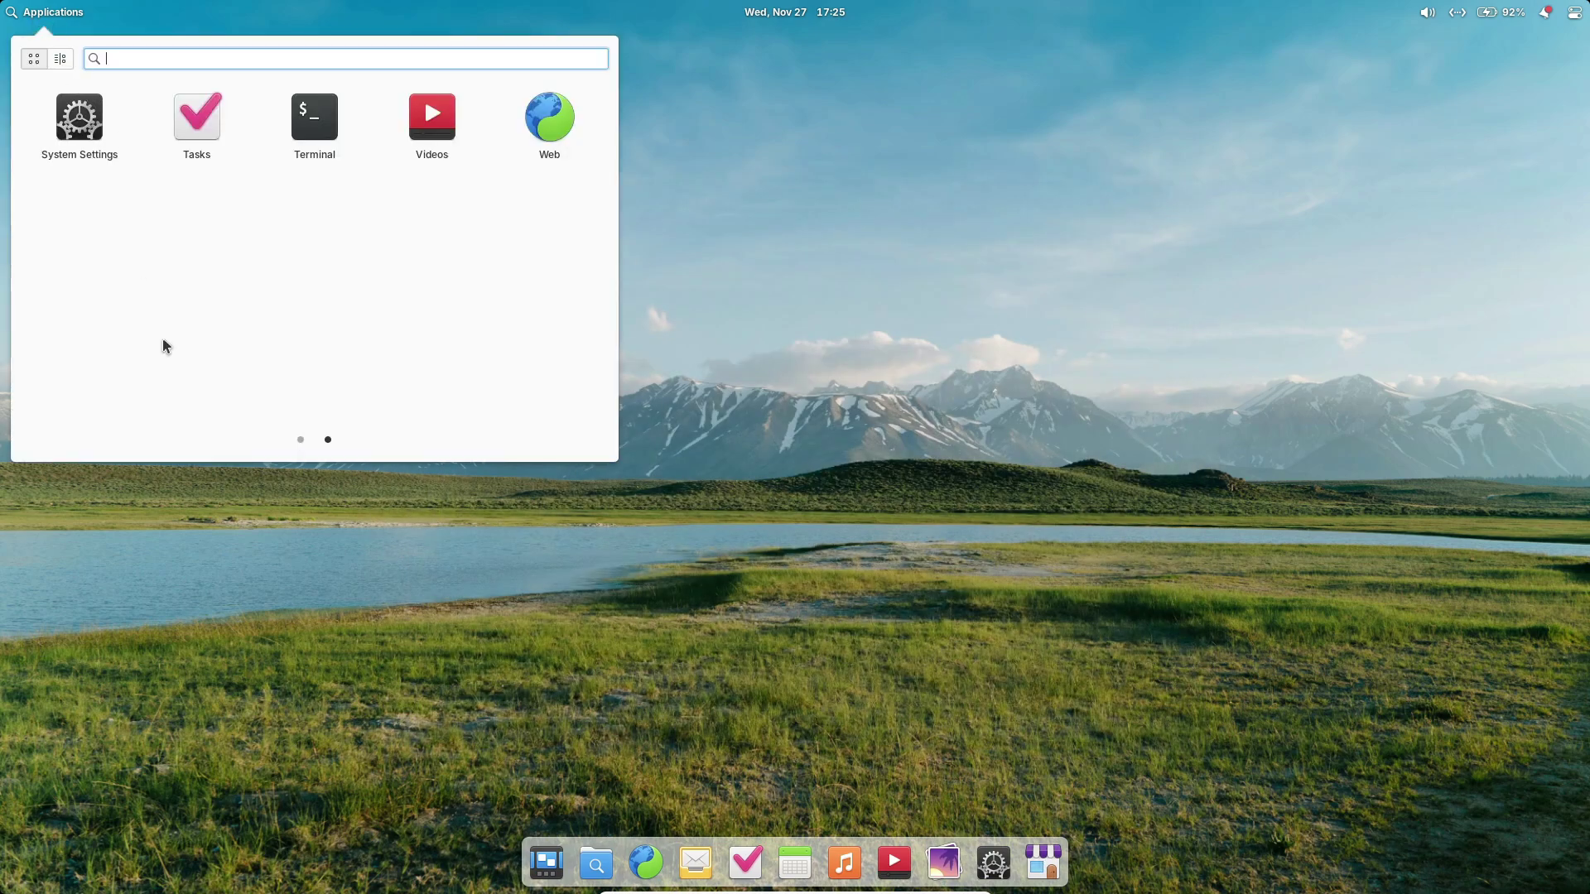
{"action": "scroll", "coordinate": [163, 346], "scroll_direction": "up", "scroll_amount": 1}
{"action": "left_click", "coordinate": [534, 136]}
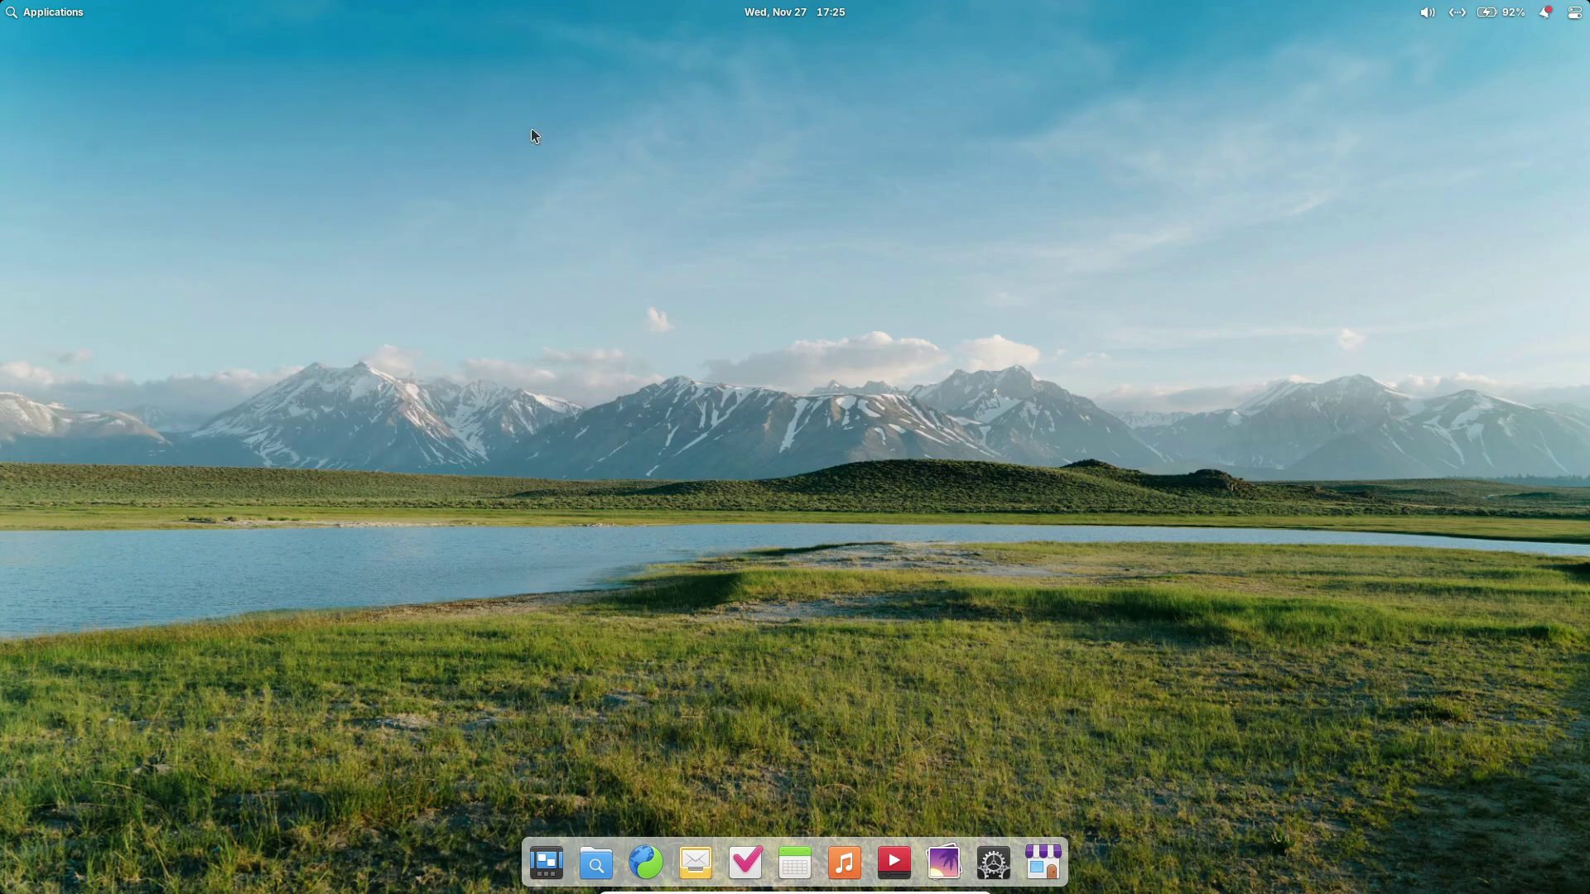
Look over Code's Behavior preferences, then close Preferences and quit Code.
{"action": "left_click", "coordinate": [1091, 251]}
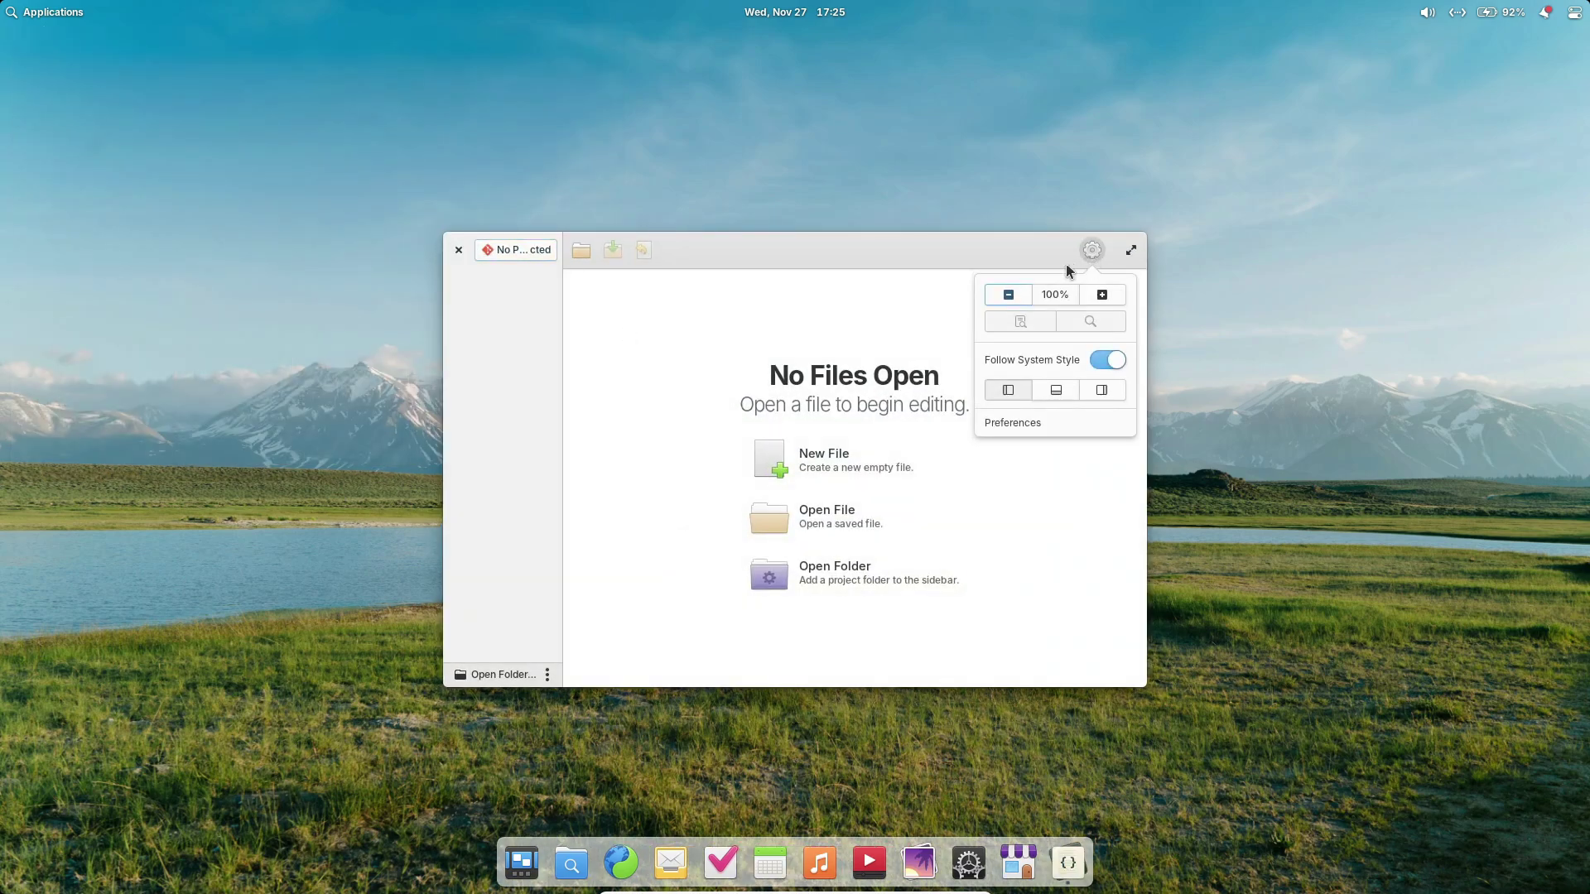
{"action": "left_click", "coordinate": [1050, 425]}
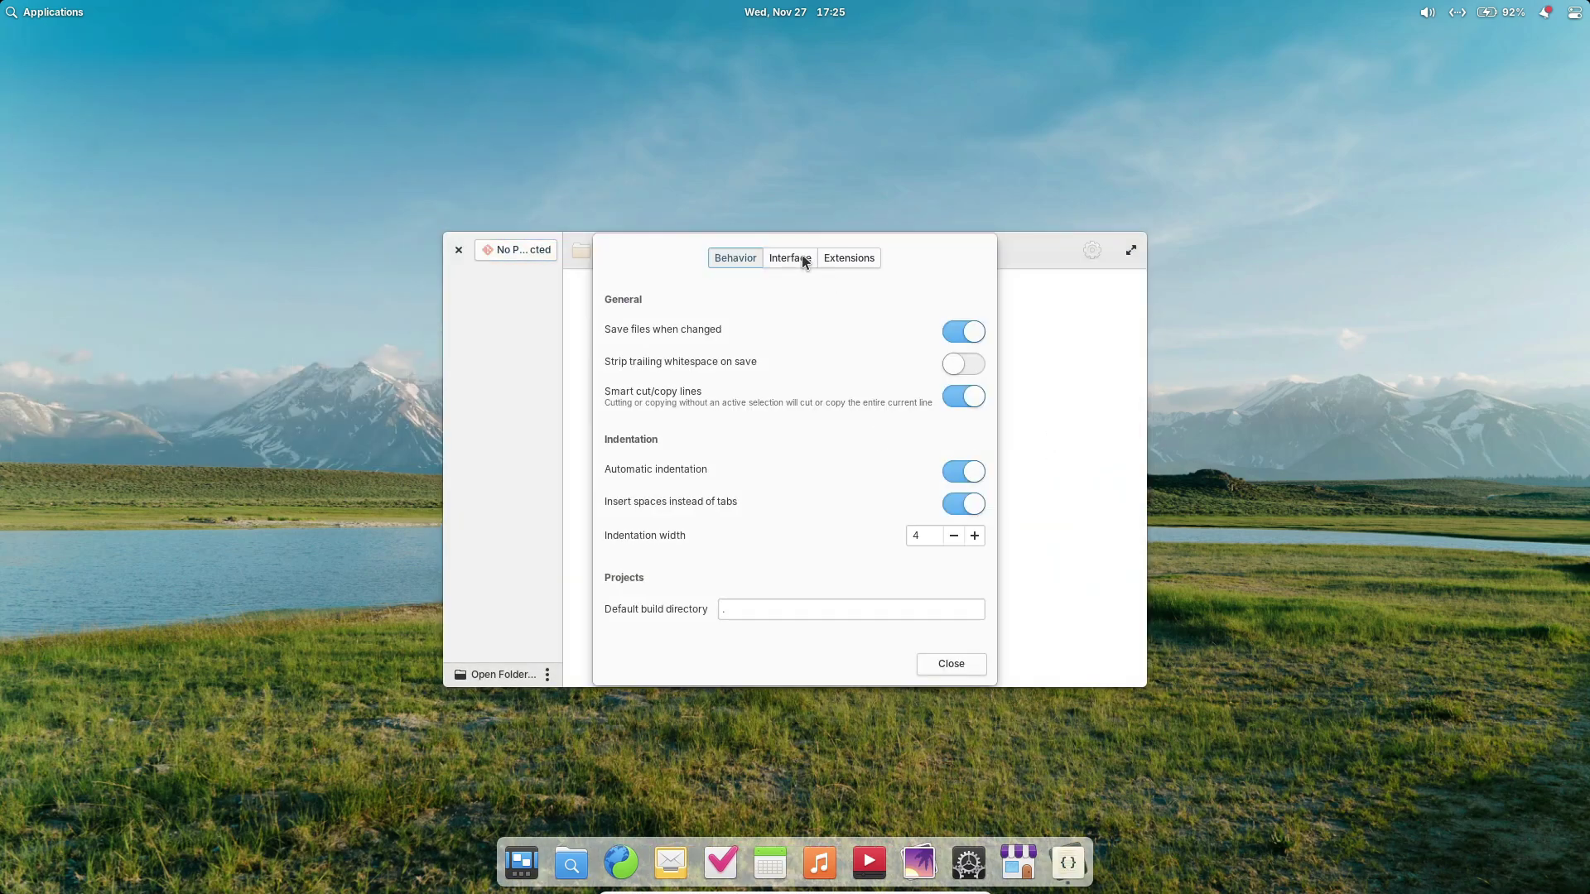
{"action": "left_click", "coordinate": [825, 261]}
{"action": "left_click", "coordinate": [754, 258]}
{"action": "left_click", "coordinate": [951, 664]}
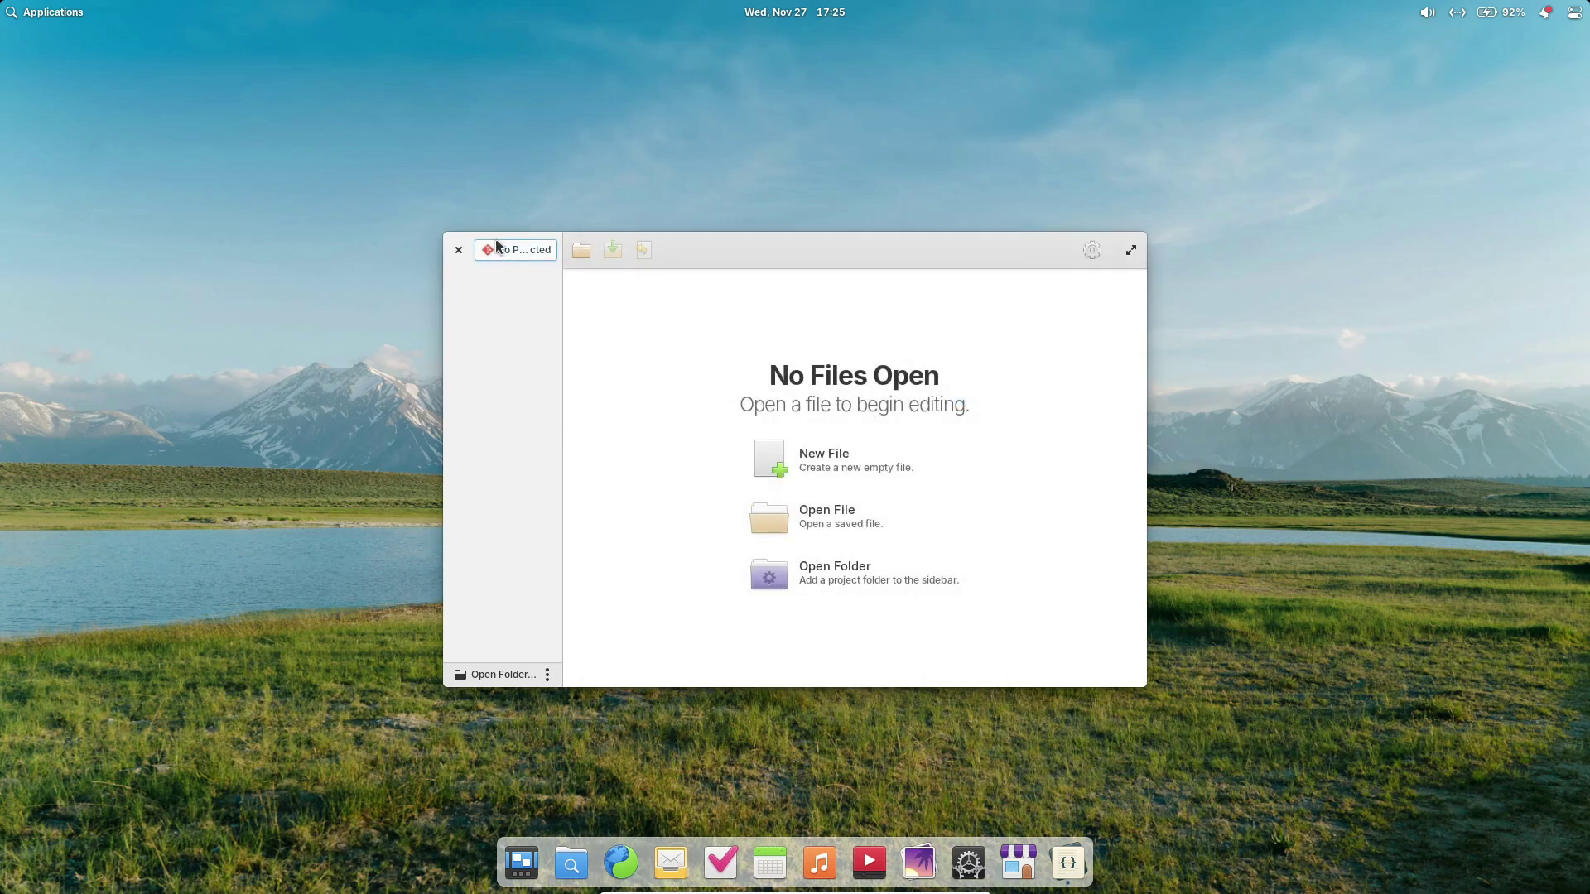
{"action": "left_click", "coordinate": [458, 250]}
{"action": "left_click", "coordinate": [762, 12]}
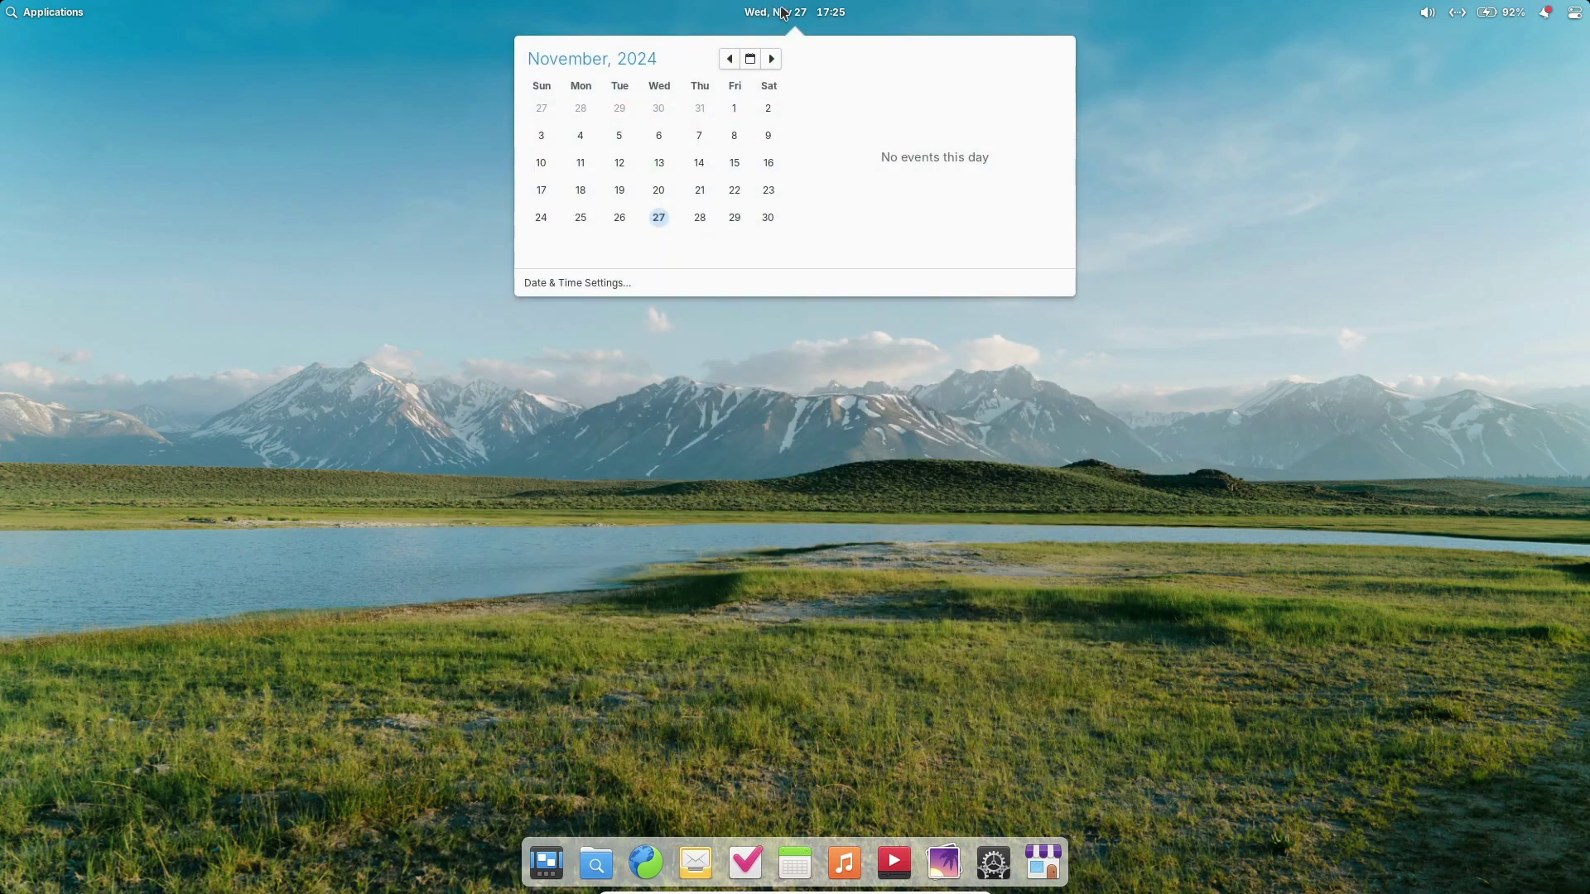
{"action": "left_click", "coordinate": [784, 12]}
{"action": "left_click", "coordinate": [1426, 12]}
{"action": "left_click", "coordinate": [1425, 13]}
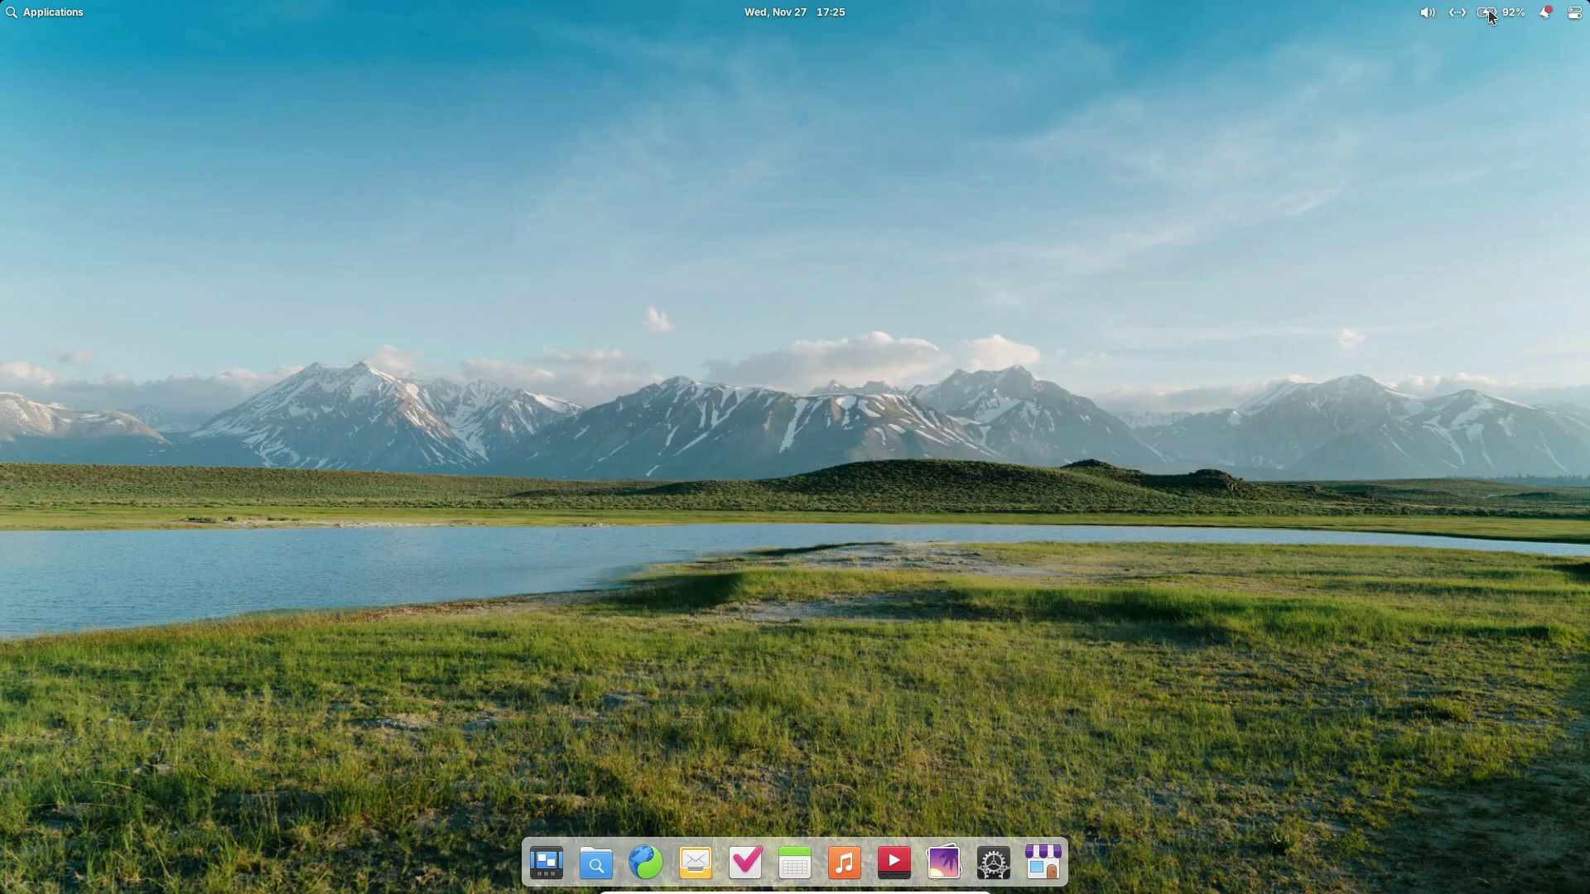
{"action": "left_click", "coordinate": [1489, 15]}
{"action": "left_click", "coordinate": [1543, 14]}
{"action": "left_click", "coordinate": [1543, 15]}
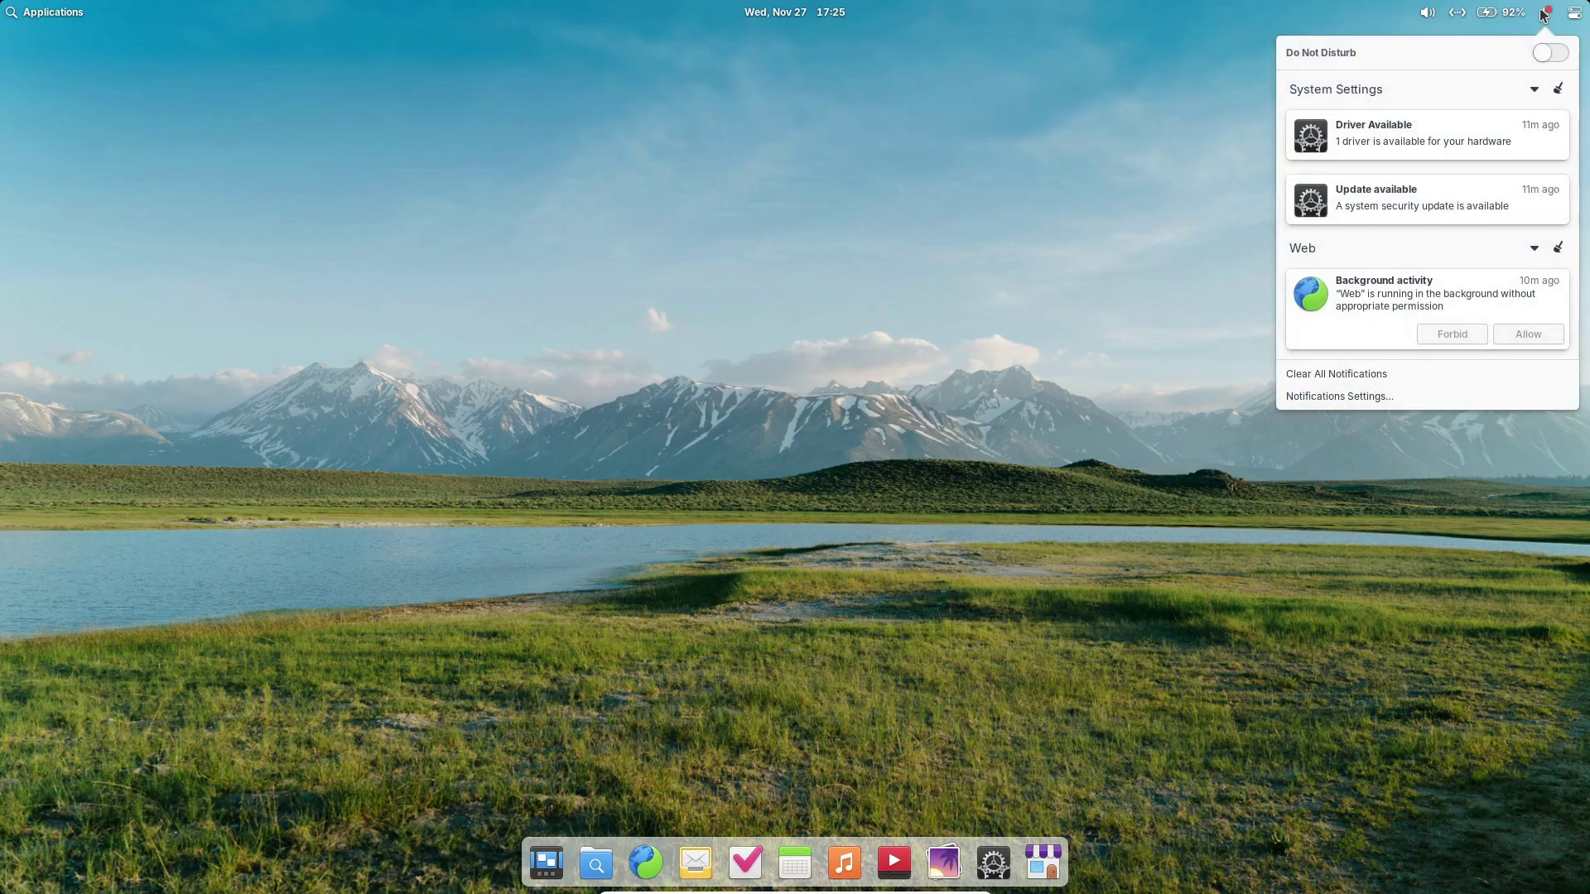
{"action": "left_click", "coordinate": [1544, 14]}
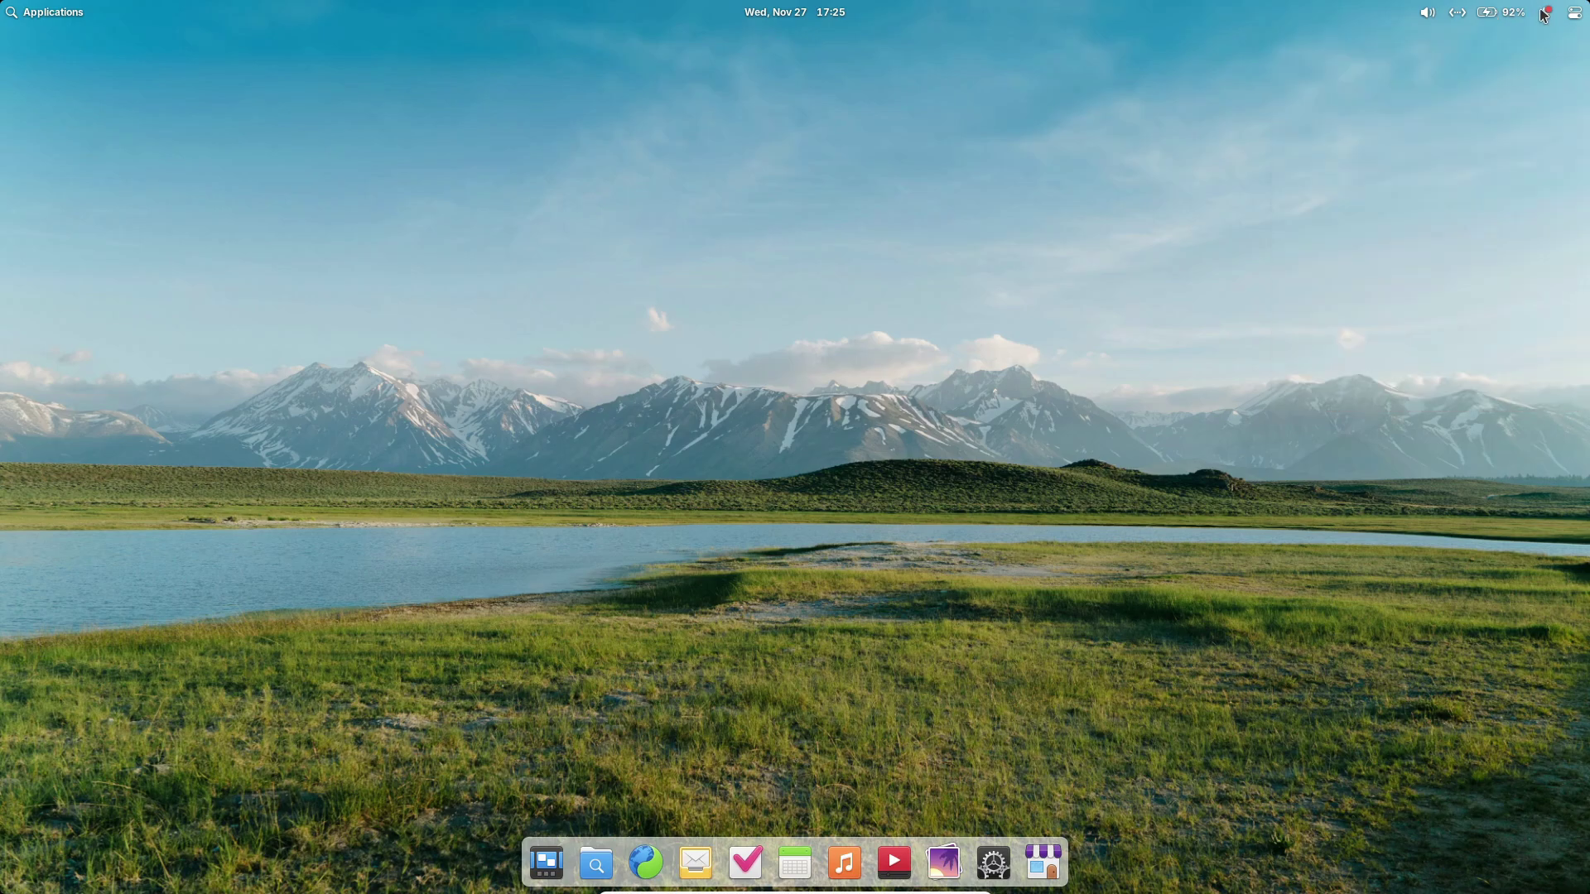
{"action": "left_click", "coordinate": [70, 14]}
{"action": "left_click", "coordinate": [63, 60]}
{"action": "left_click", "coordinate": [53, 202]}
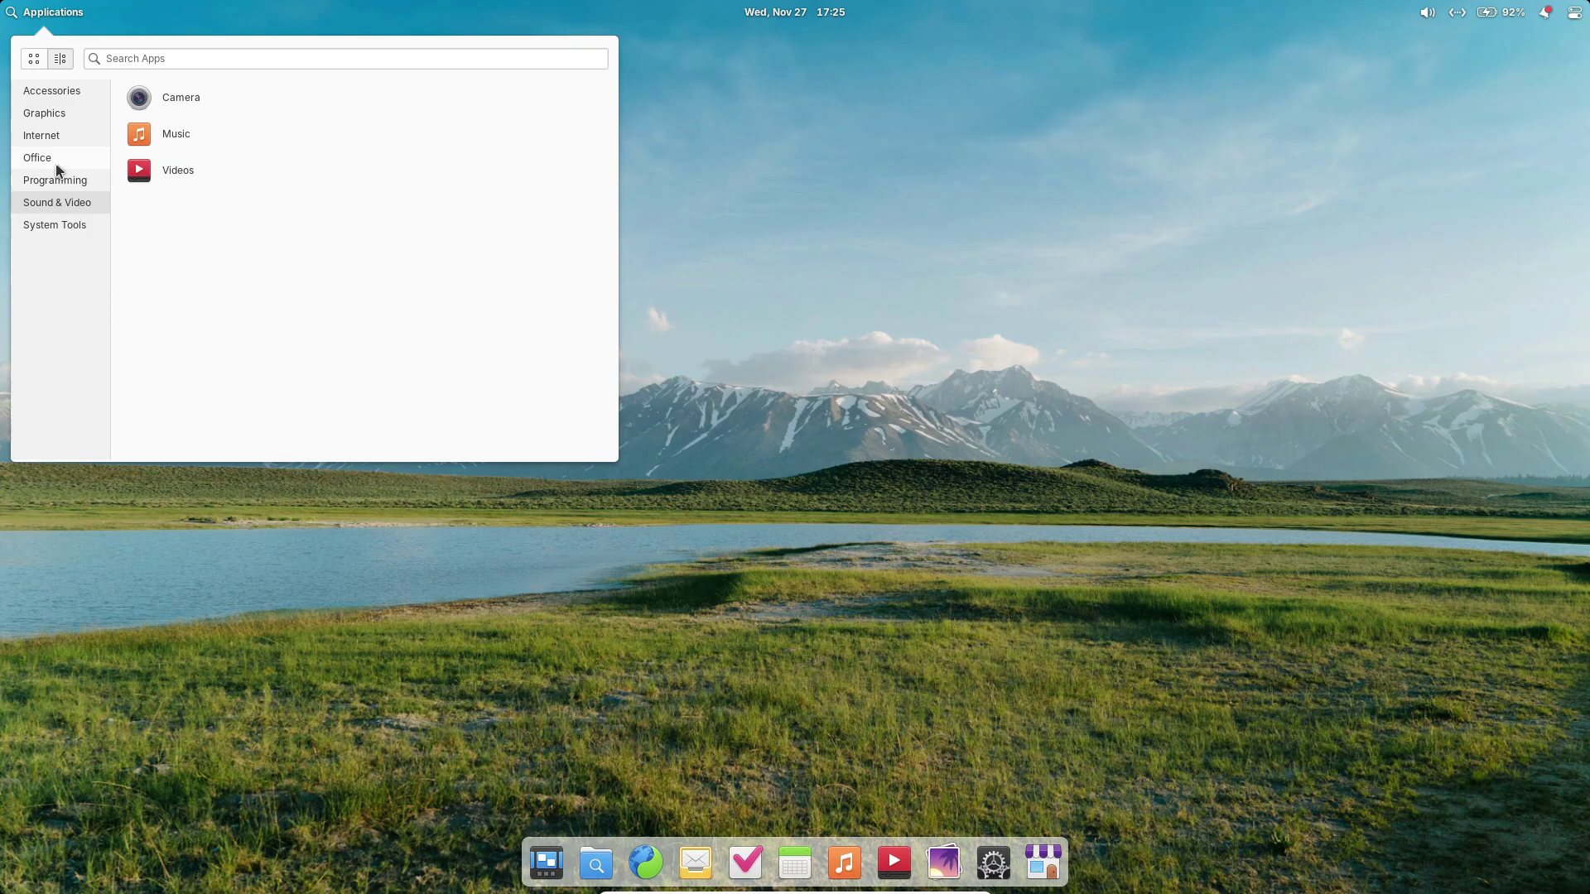
{"action": "left_click", "coordinate": [34, 58]}
{"action": "key", "text": "Escape"}
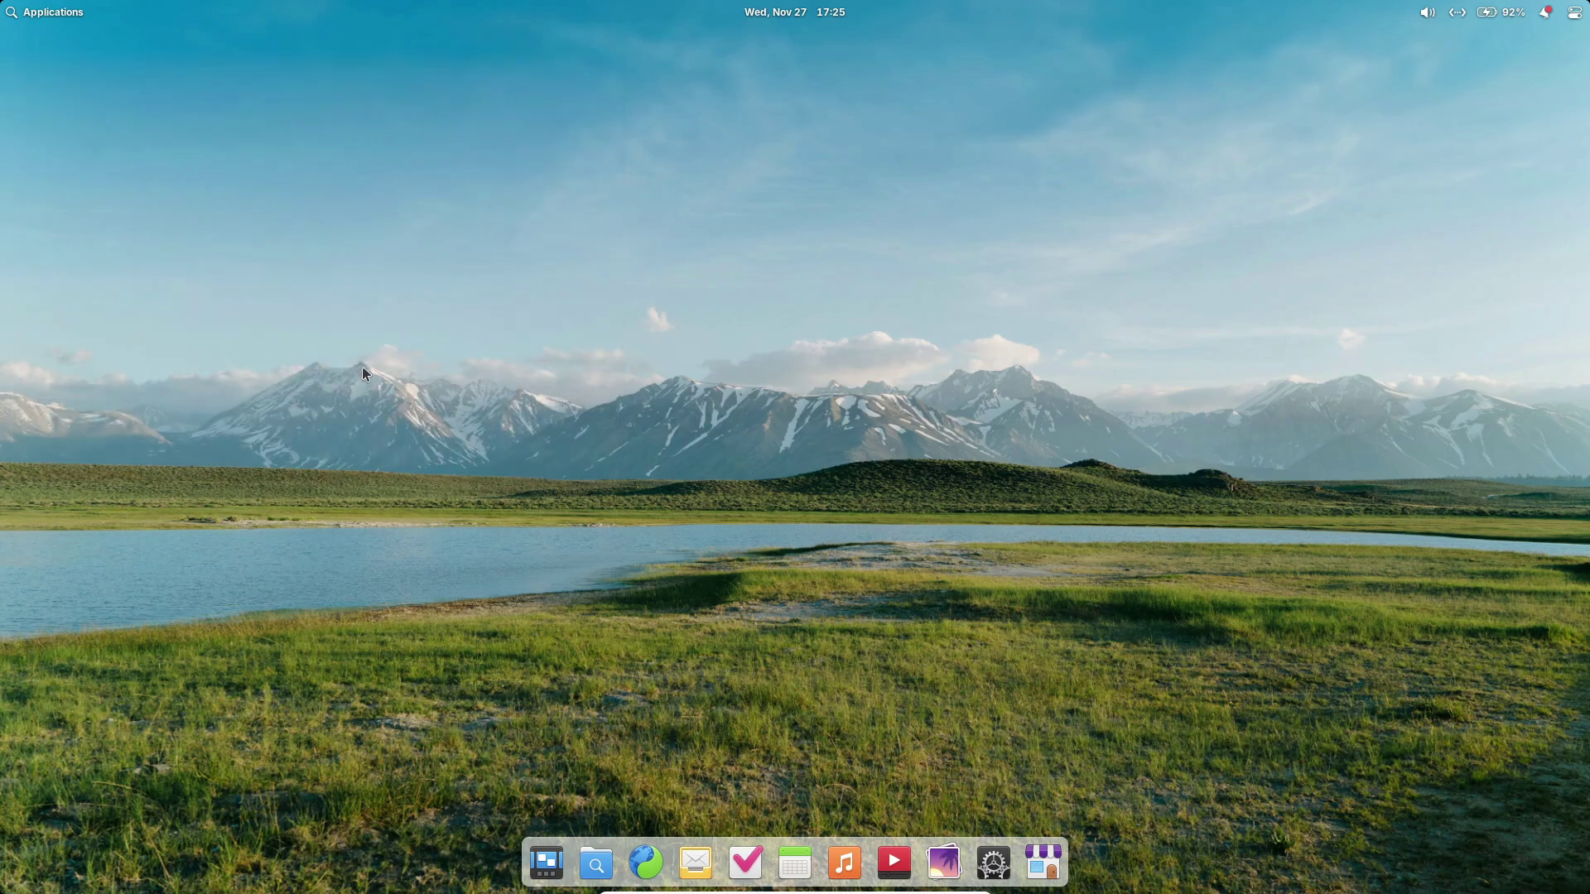
{"action": "left_click", "coordinate": [1043, 861]}
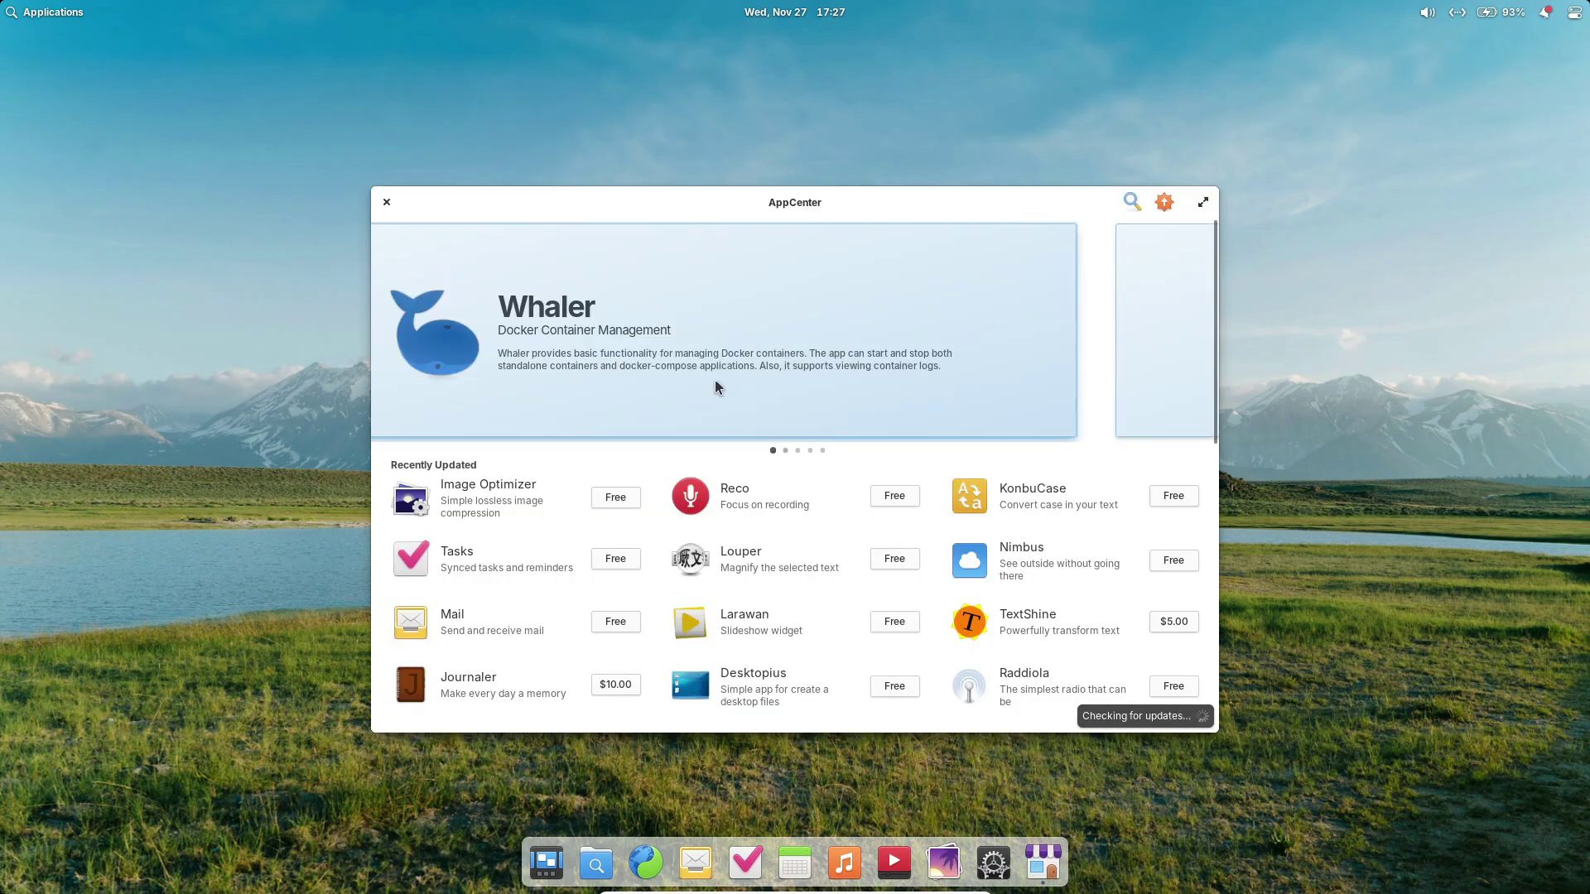
{"action": "left_click", "coordinate": [872, 391]}
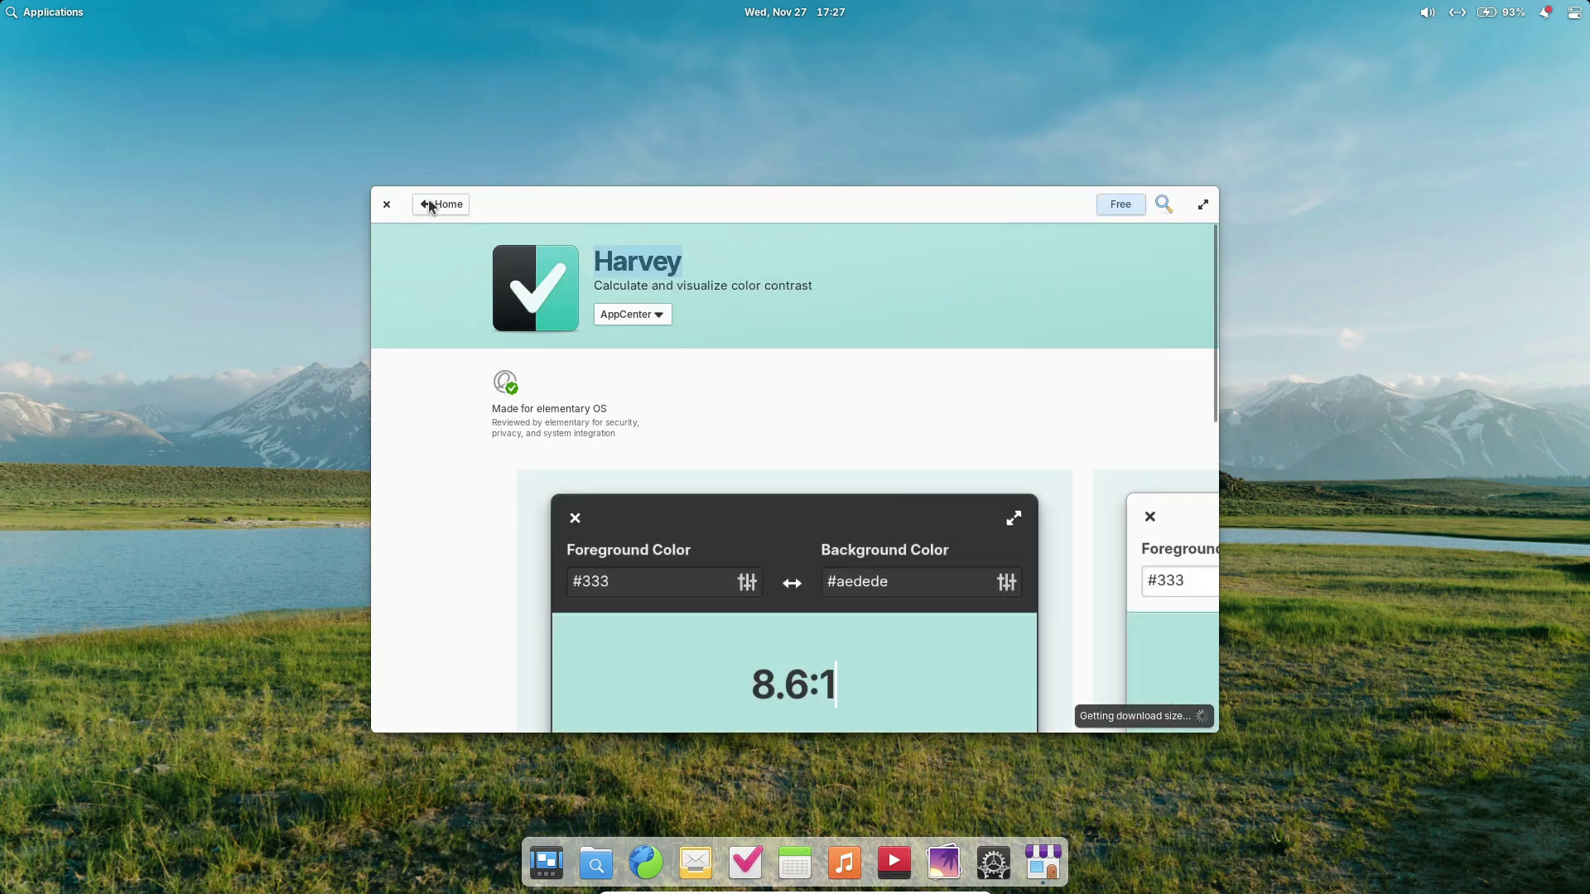
{"action": "left_click", "coordinate": [430, 206]}
{"action": "scroll", "coordinate": [602, 453], "scroll_direction": "down", "scroll_amount": 6}
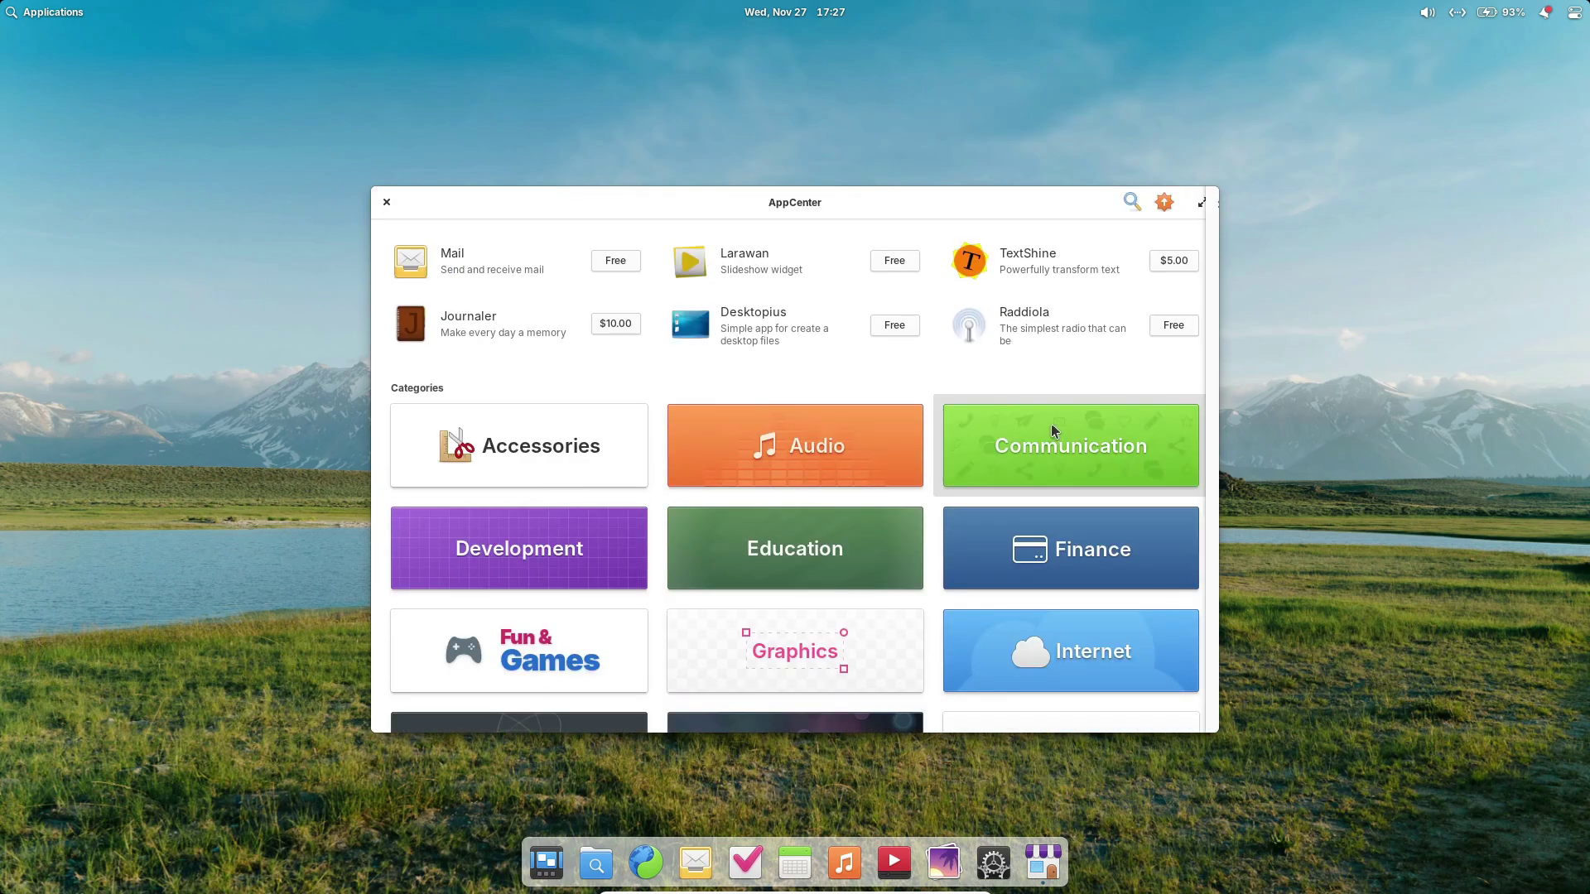
{"action": "left_click", "coordinate": [1053, 431]}
{"action": "scroll", "coordinate": [745, 409], "scroll_direction": "down", "scroll_amount": 5}
{"action": "scroll", "coordinate": [767, 463], "scroll_direction": "up", "scroll_amount": 1}
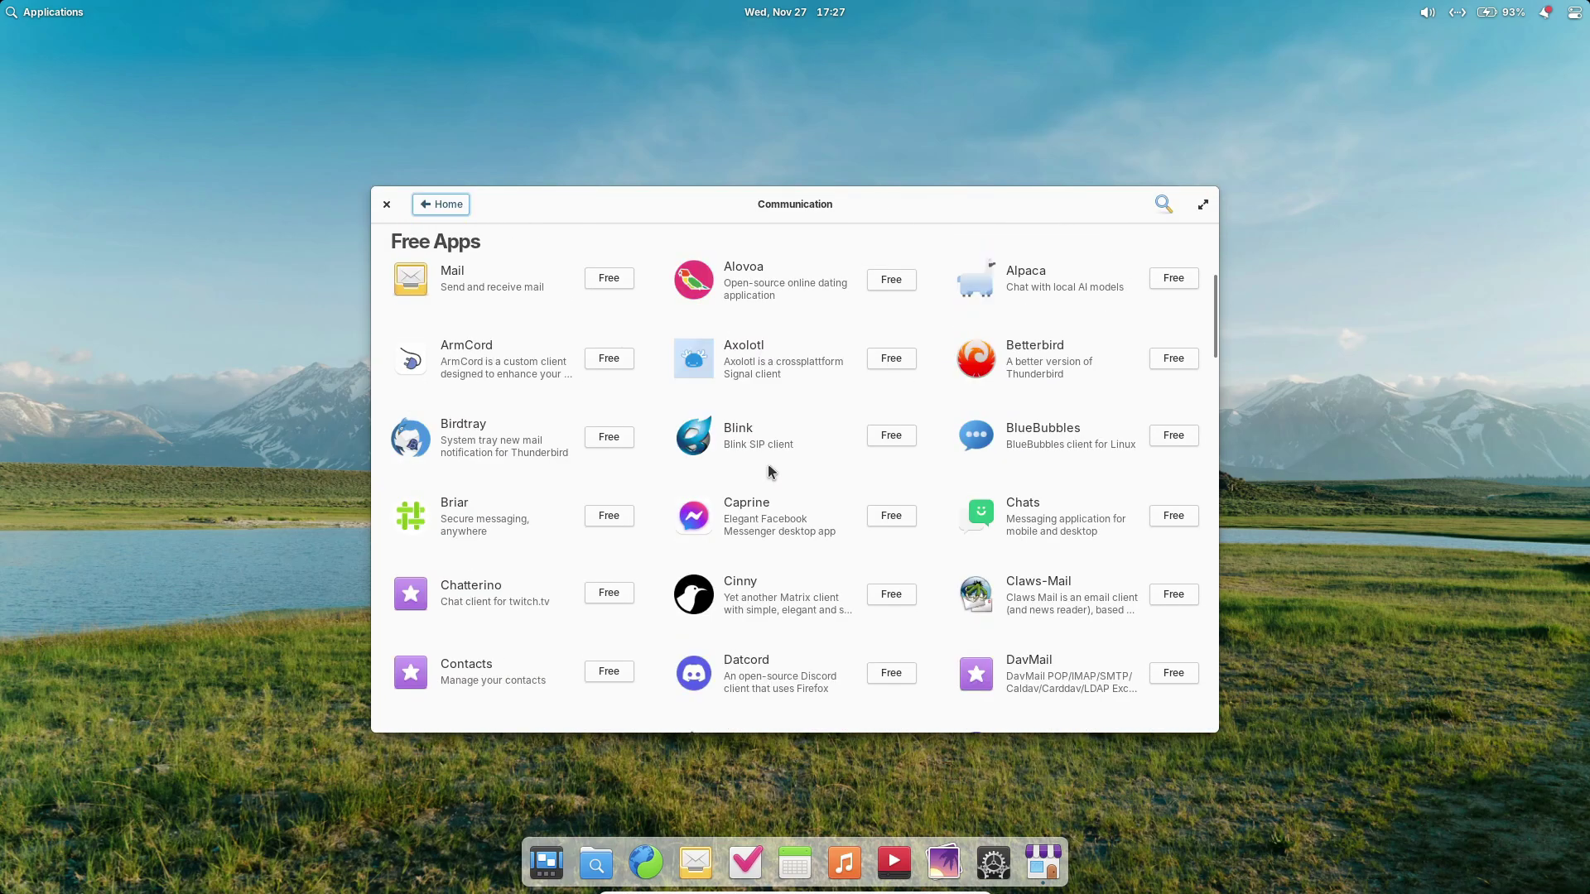
{"action": "left_click", "coordinate": [448, 205]}
{"action": "scroll", "coordinate": [605, 490], "scroll_direction": "down", "scroll_amount": 1}
{"action": "left_click", "coordinate": [604, 490]}
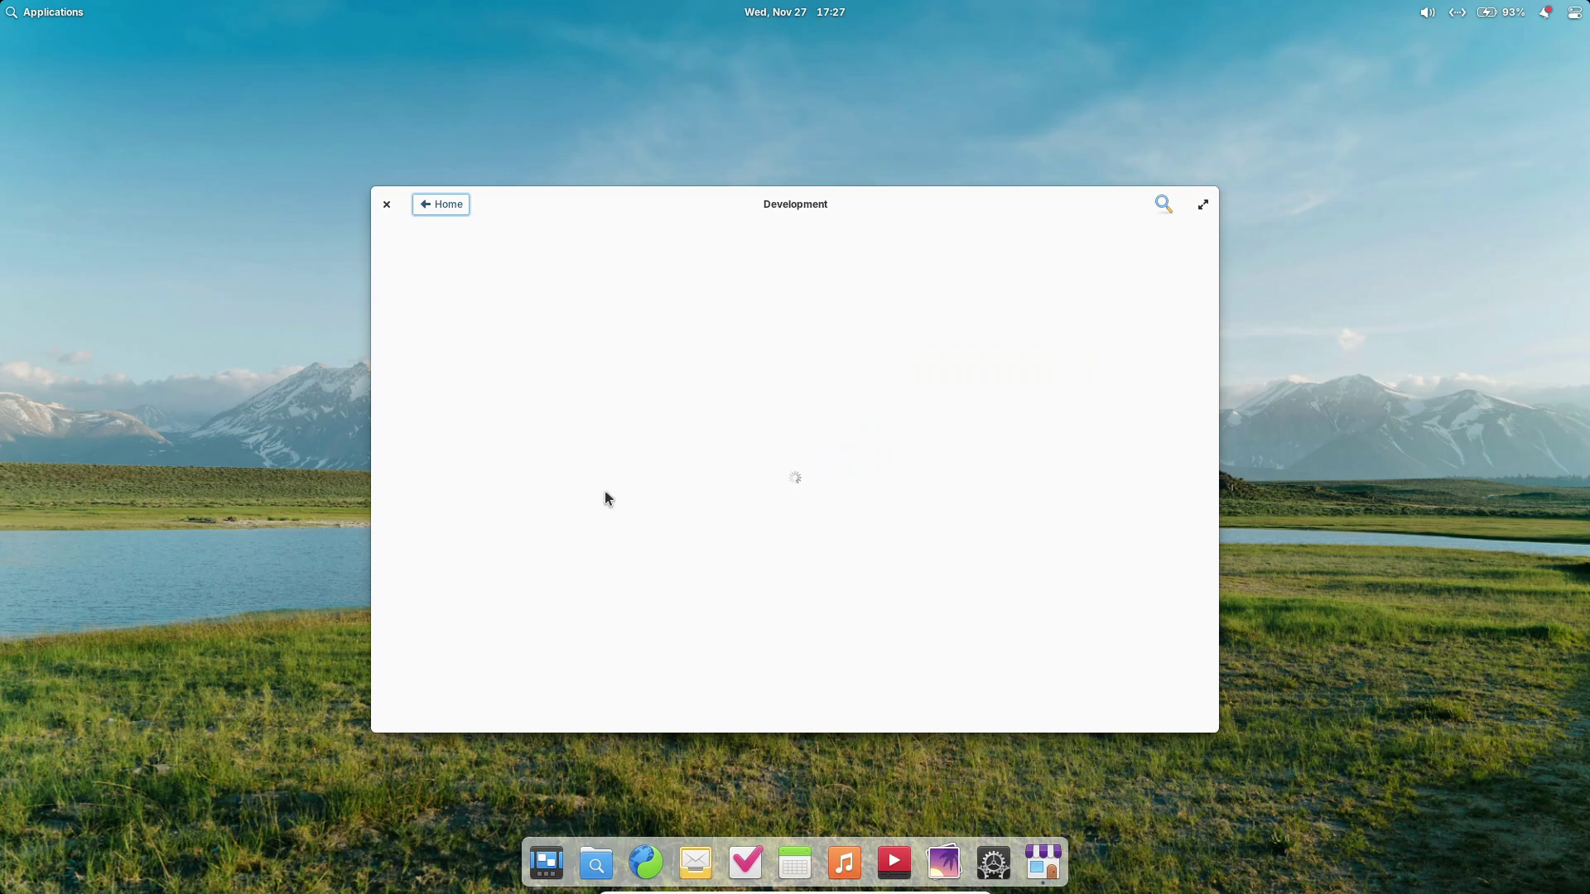
{"action": "scroll", "coordinate": [714, 359], "scroll_direction": "down", "scroll_amount": 15}
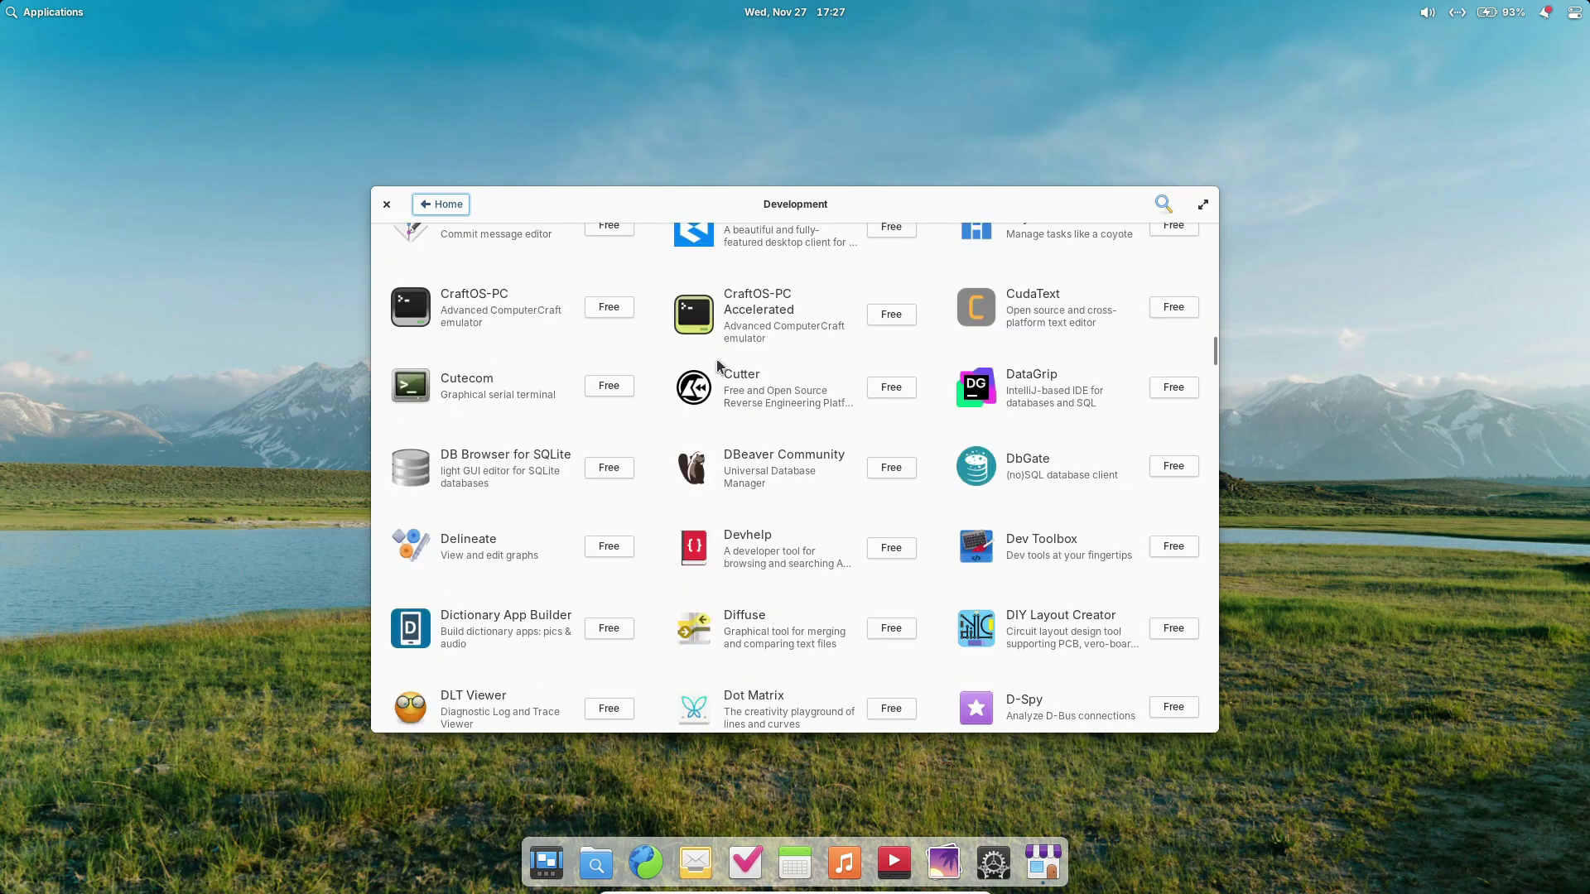
{"action": "scroll", "coordinate": [717, 364], "scroll_direction": "up", "scroll_amount": 15}
{"action": "left_click", "coordinate": [448, 205]}
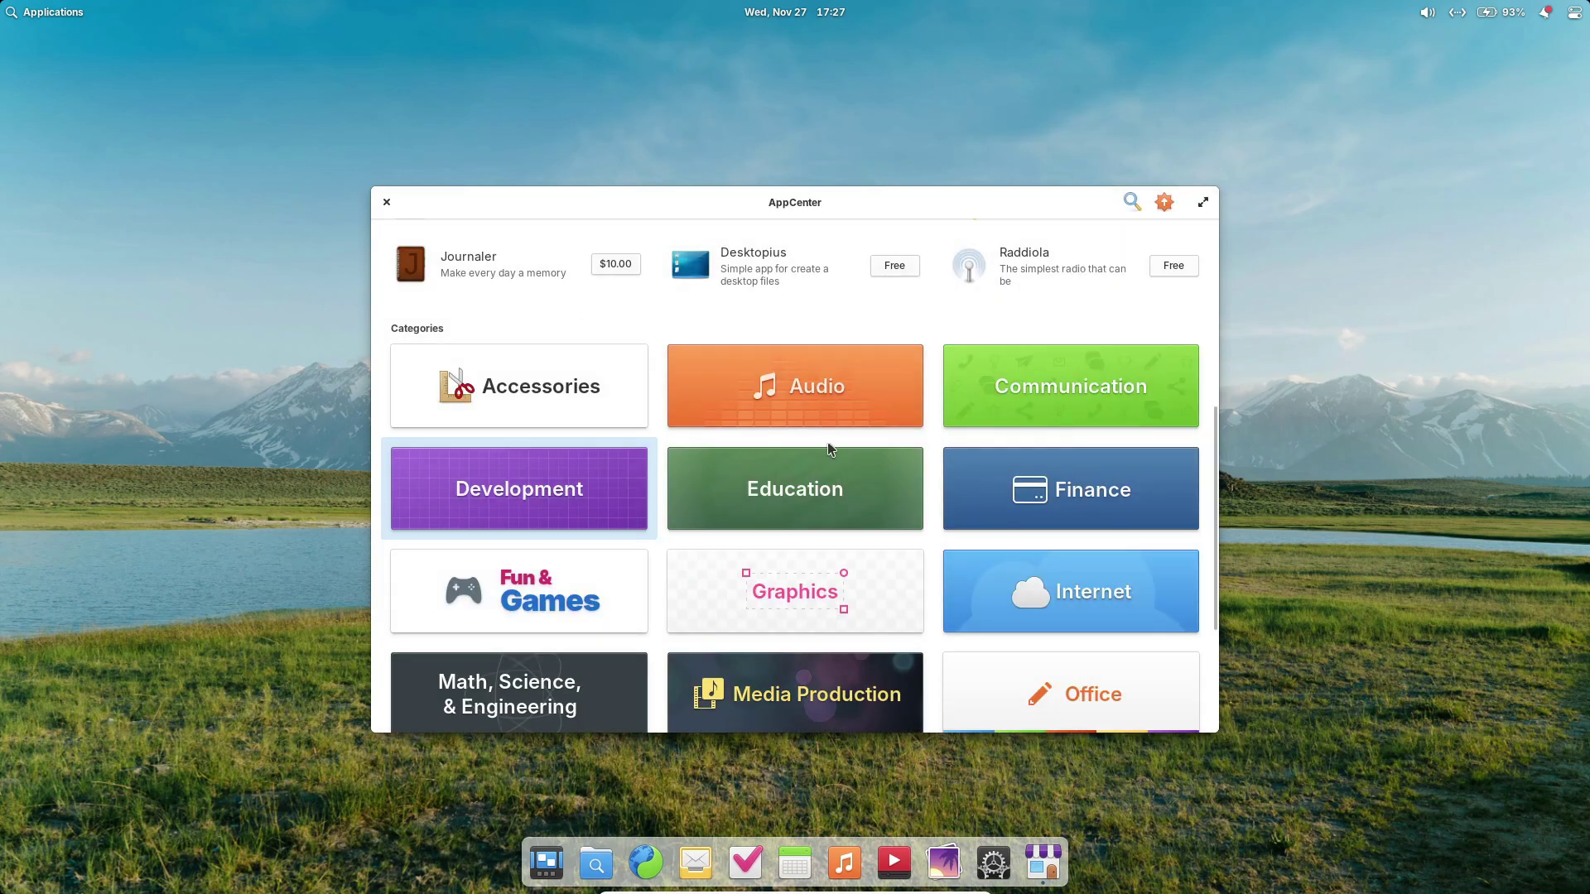
{"action": "left_click", "coordinate": [519, 575]}
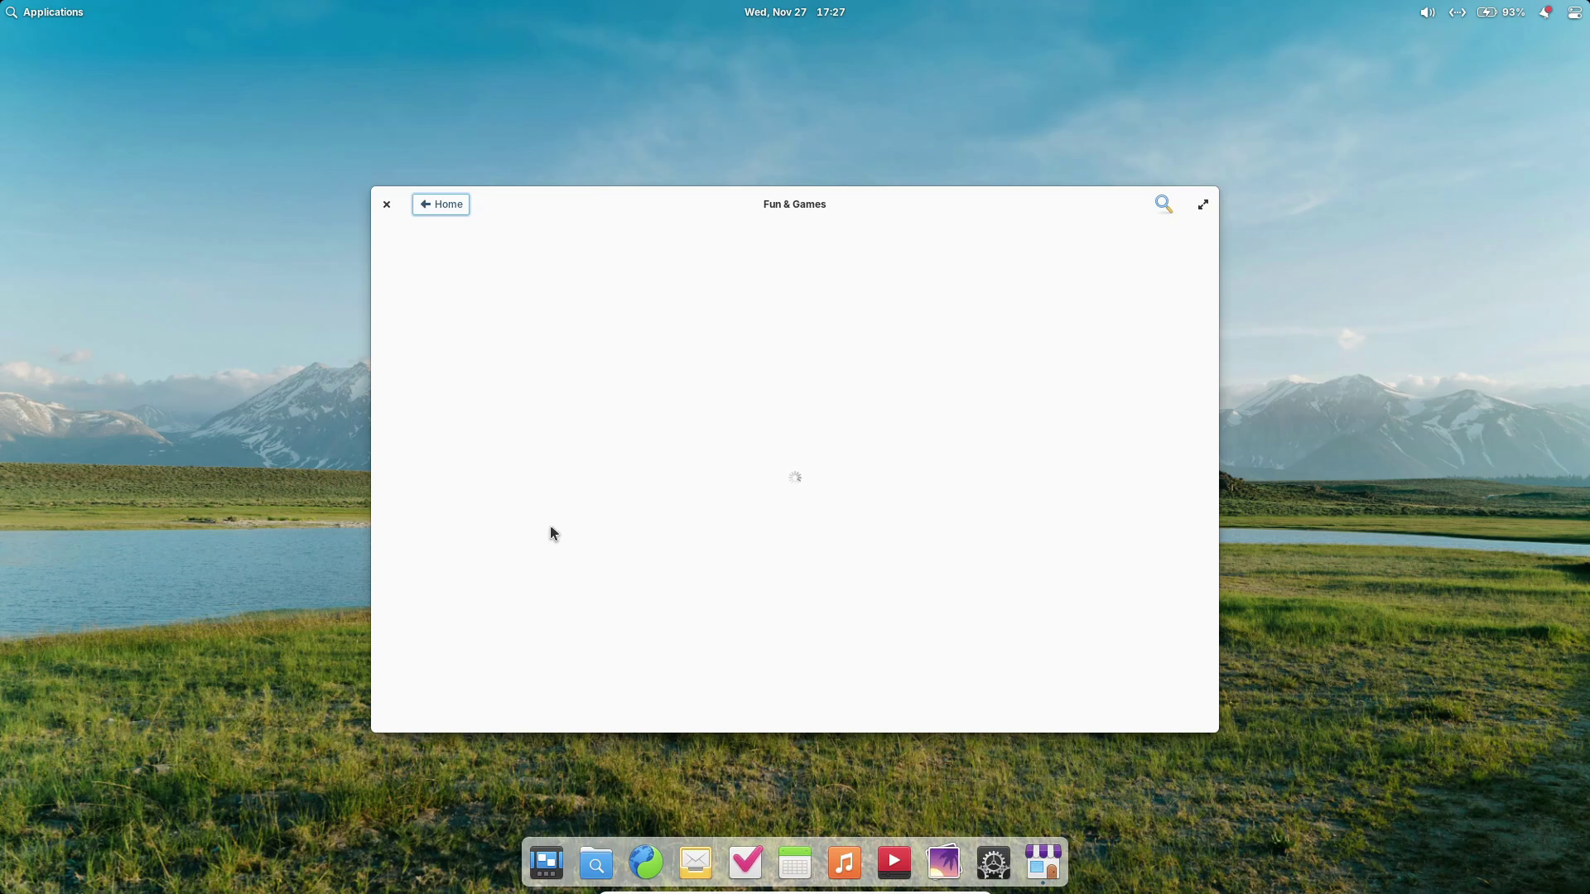
{"action": "scroll", "coordinate": [788, 425], "scroll_direction": "down", "scroll_amount": 10}
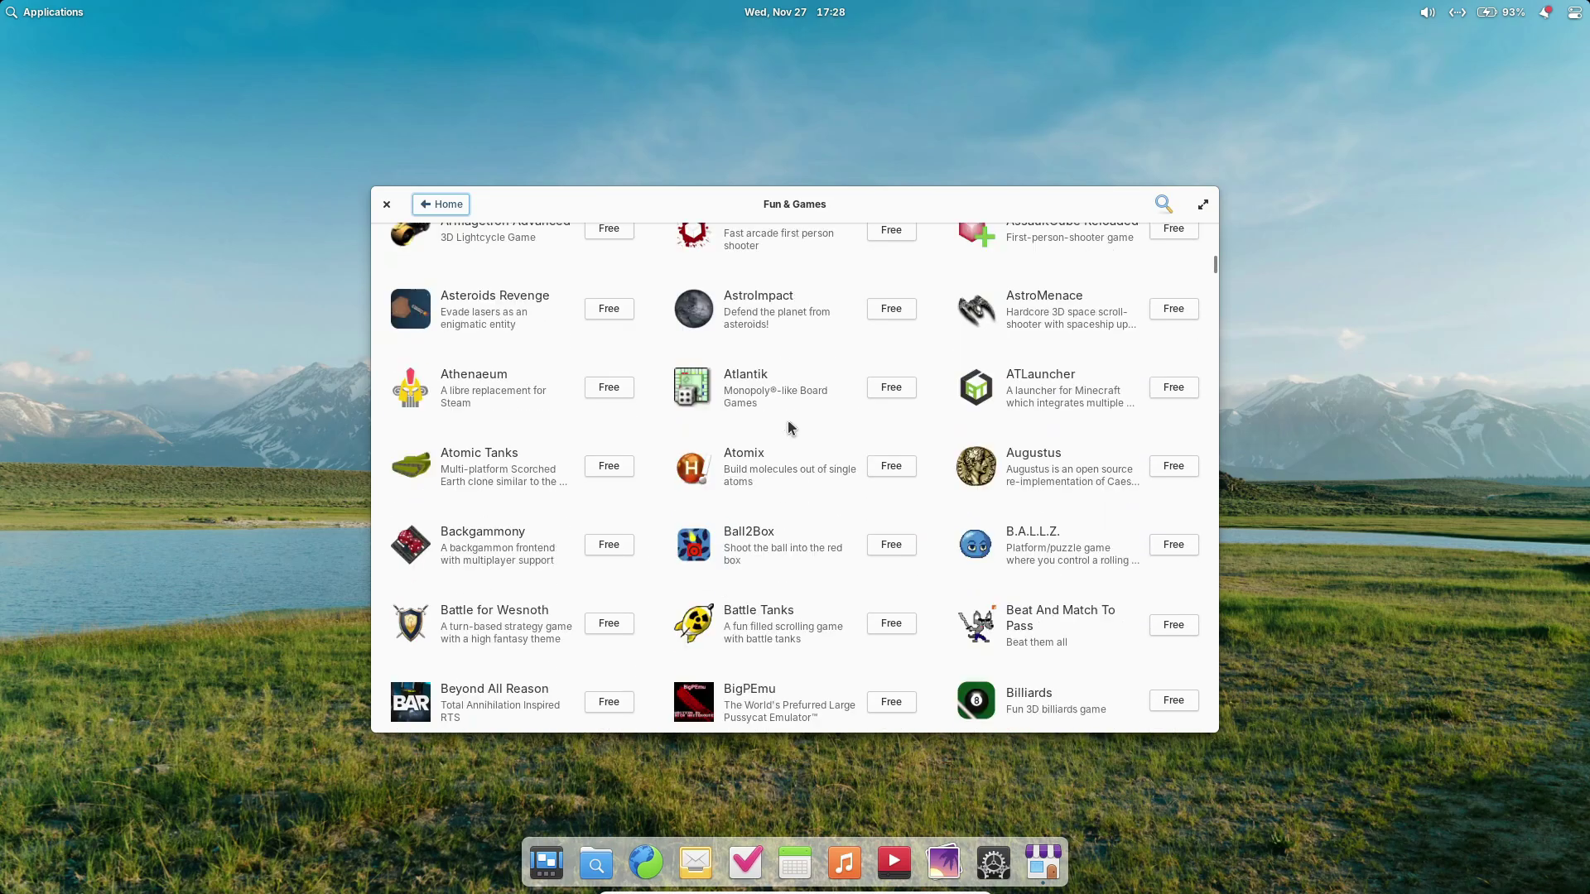
{"action": "scroll", "coordinate": [788, 426], "scroll_direction": "up", "scroll_amount": 10}
{"action": "left_click", "coordinate": [444, 207]}
{"action": "scroll", "coordinate": [1058, 463], "scroll_direction": "down", "scroll_amount": 3}
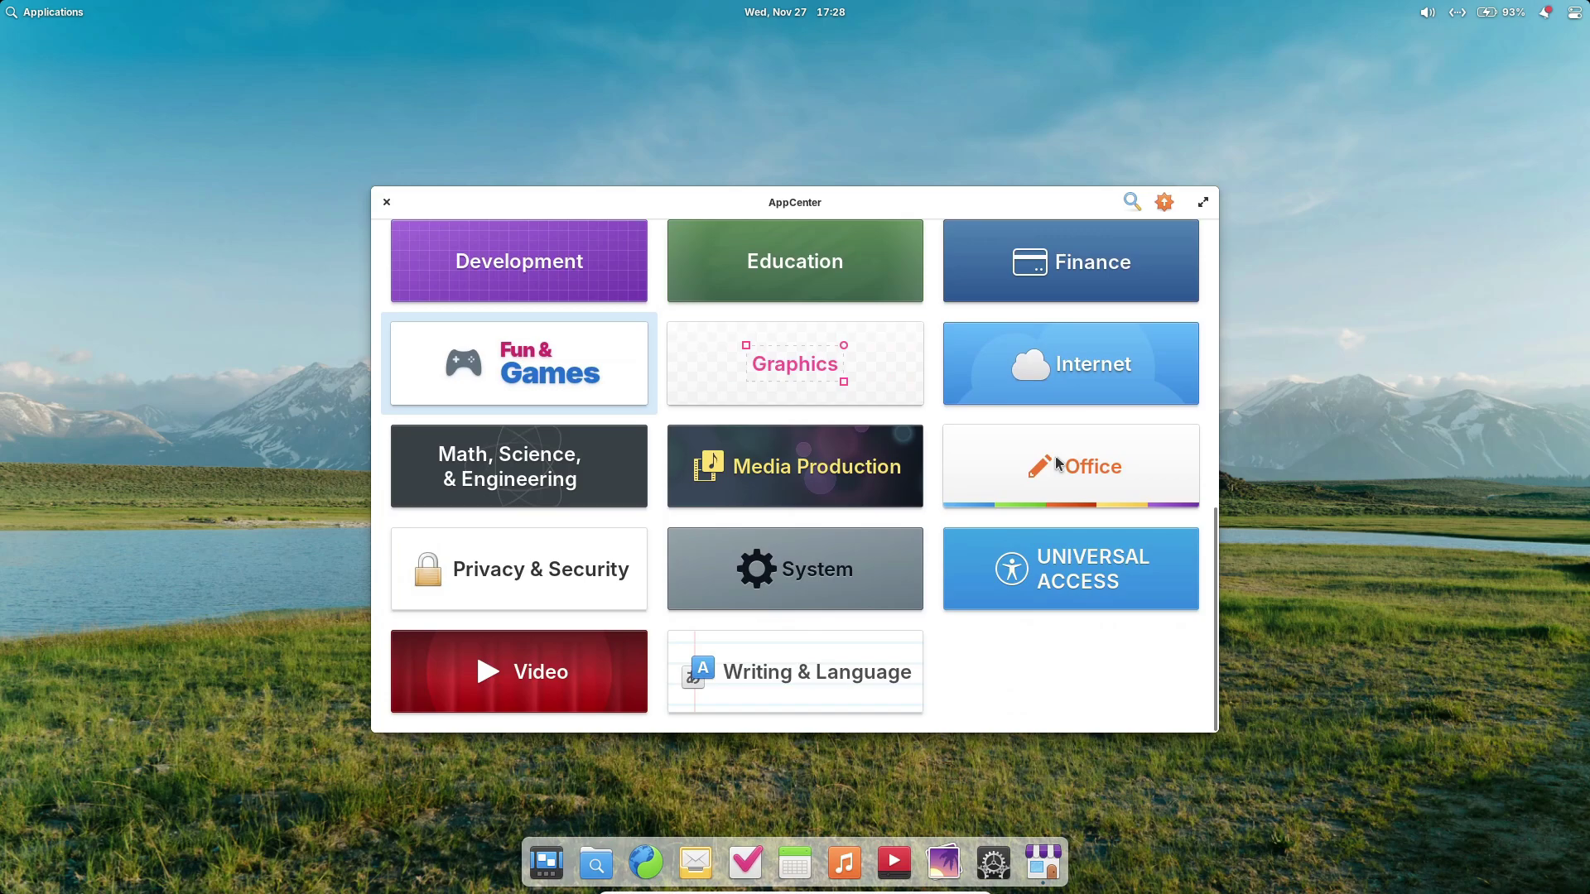
{"action": "left_click", "coordinate": [1058, 462]}
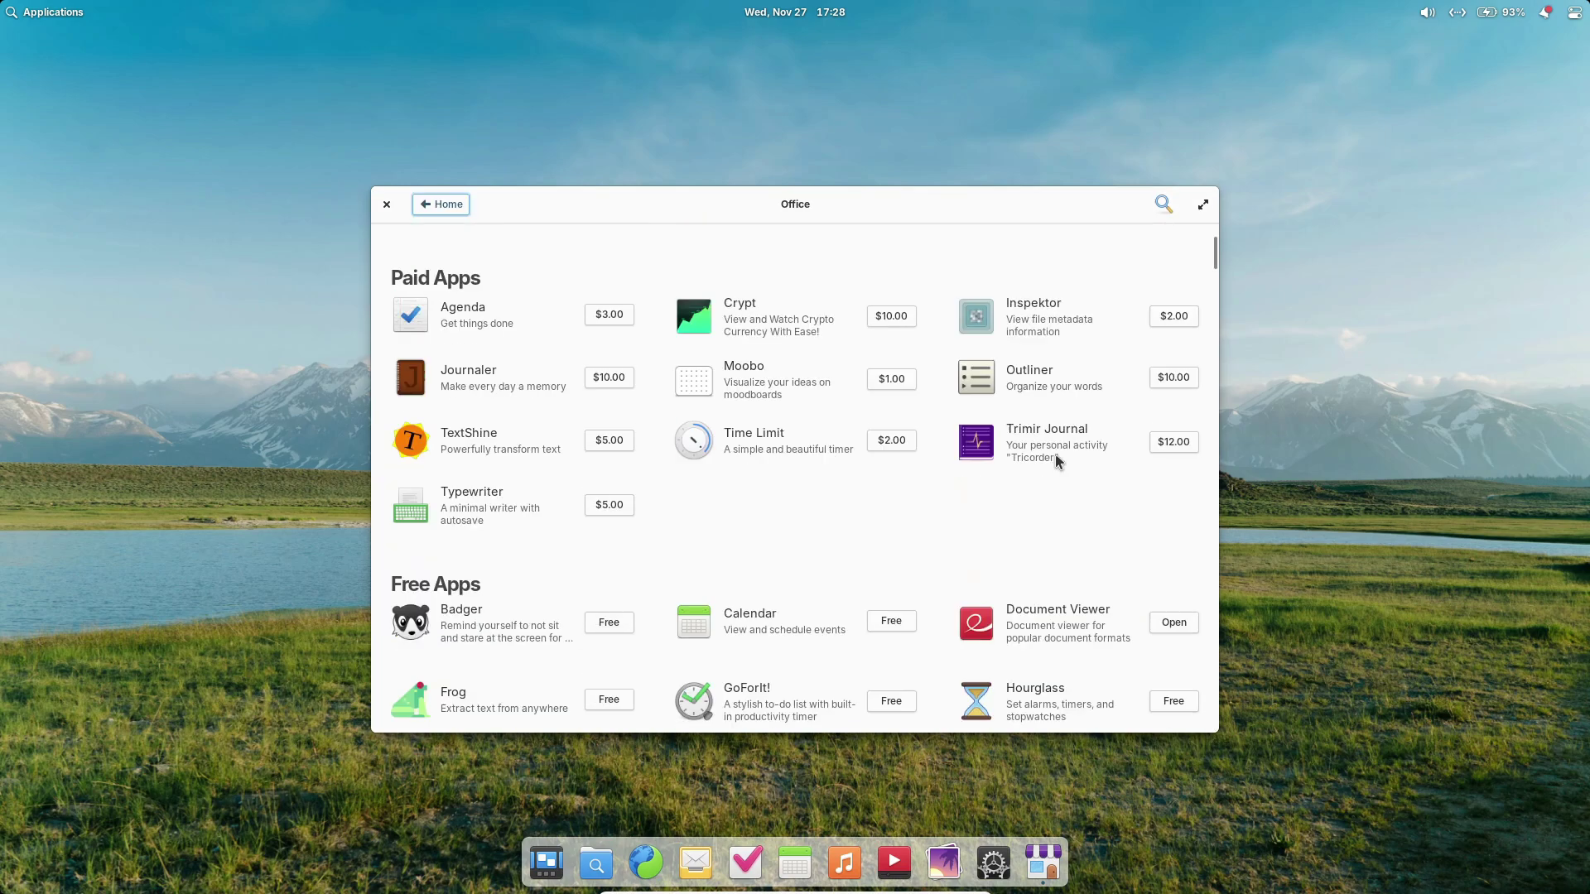
{"action": "scroll", "coordinate": [1056, 457], "scroll_direction": "down", "scroll_amount": 8}
{"action": "scroll", "coordinate": [1057, 457], "scroll_direction": "up", "scroll_amount": 3}
{"action": "scroll", "coordinate": [1055, 457], "scroll_direction": "up", "scroll_amount": 5}
{"action": "left_click", "coordinate": [440, 203]}
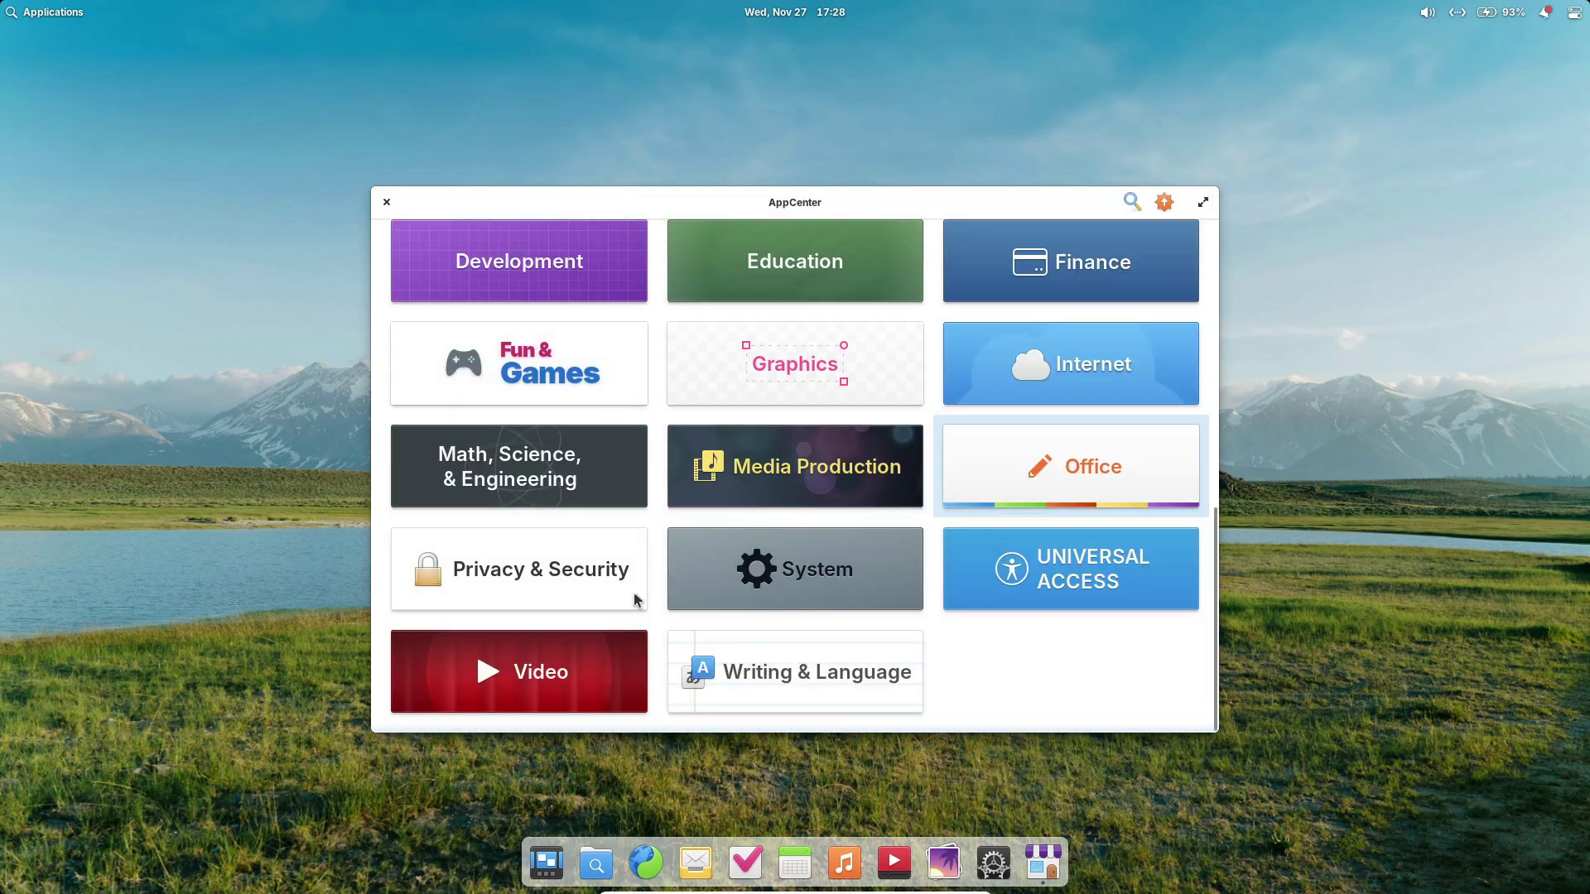
{"action": "left_click", "coordinate": [787, 571]}
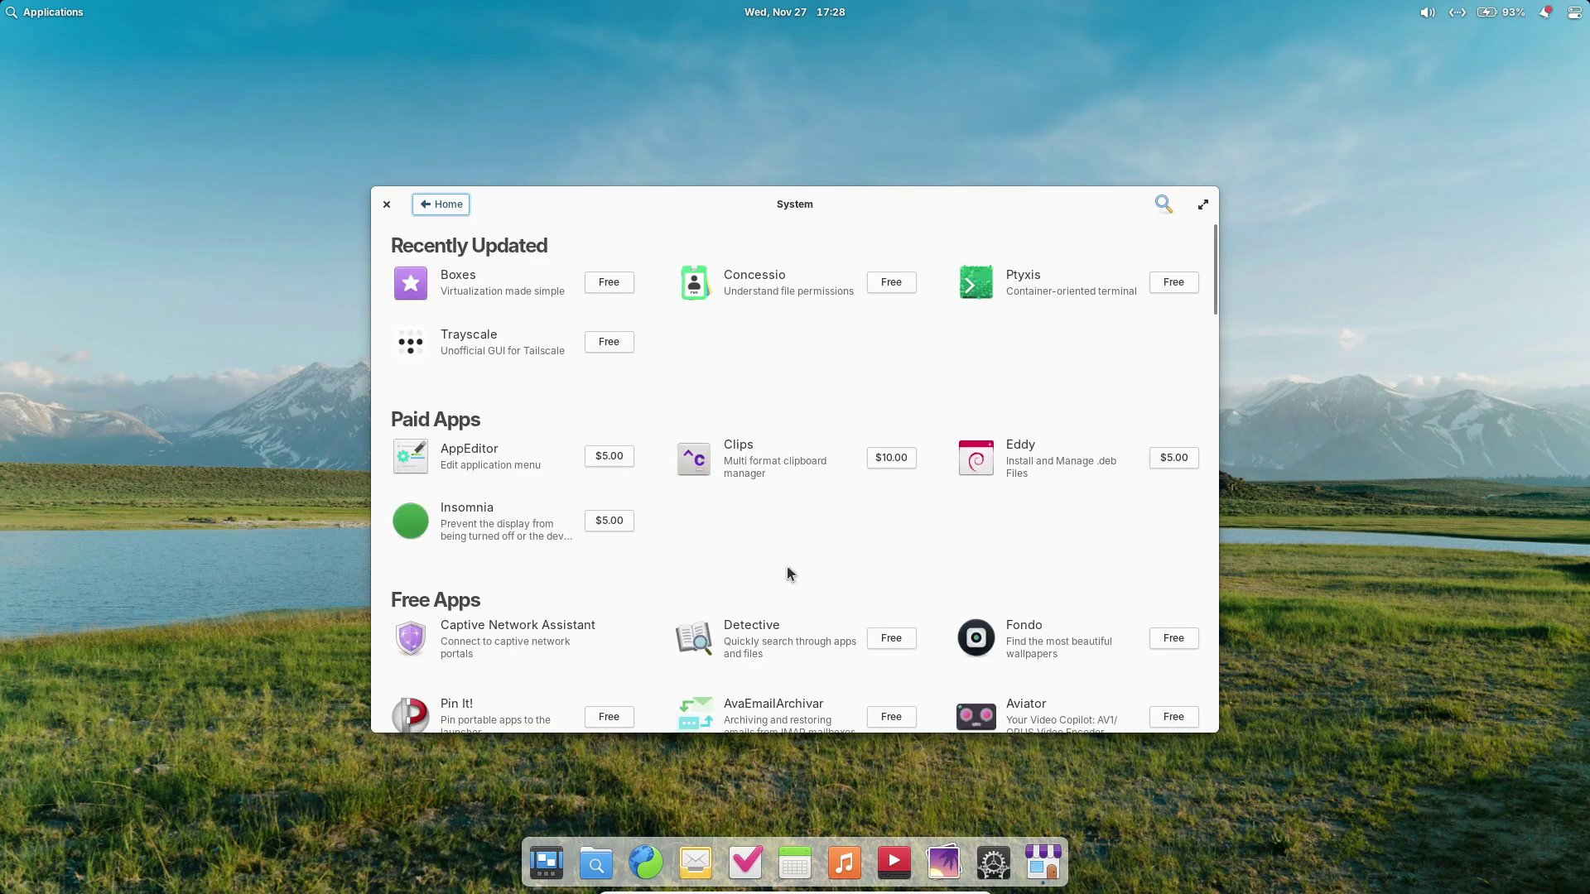
{"action": "scroll", "coordinate": [788, 569], "scroll_direction": "down", "scroll_amount": 10}
{"action": "scroll", "coordinate": [790, 571], "scroll_direction": "up", "scroll_amount": 10}
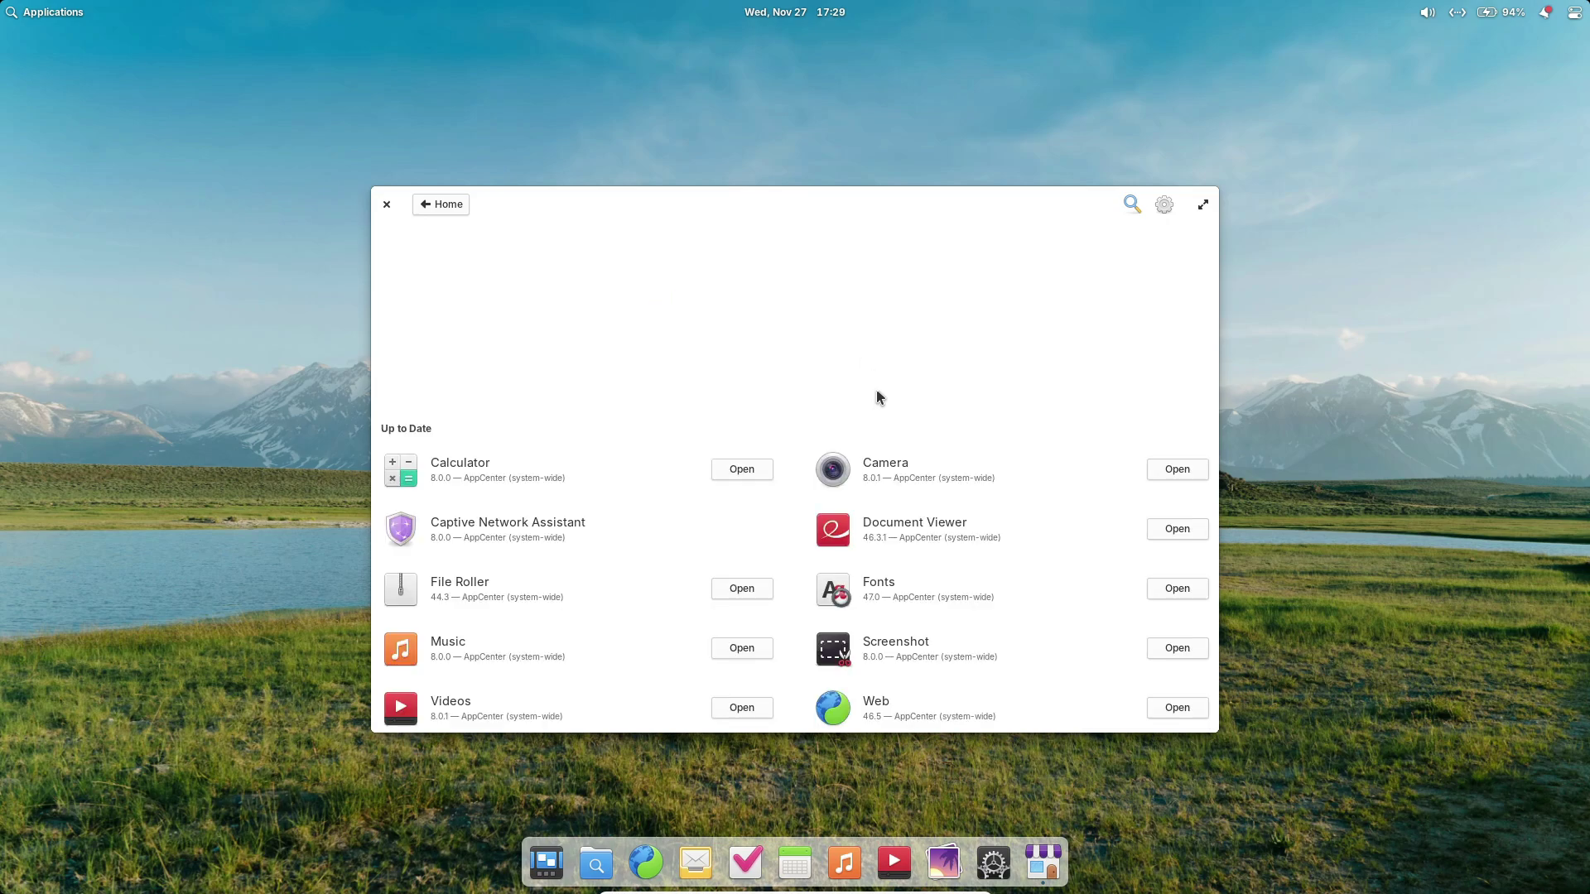
{"action": "left_click", "coordinate": [441, 204]}
{"action": "left_click", "coordinate": [386, 203]}
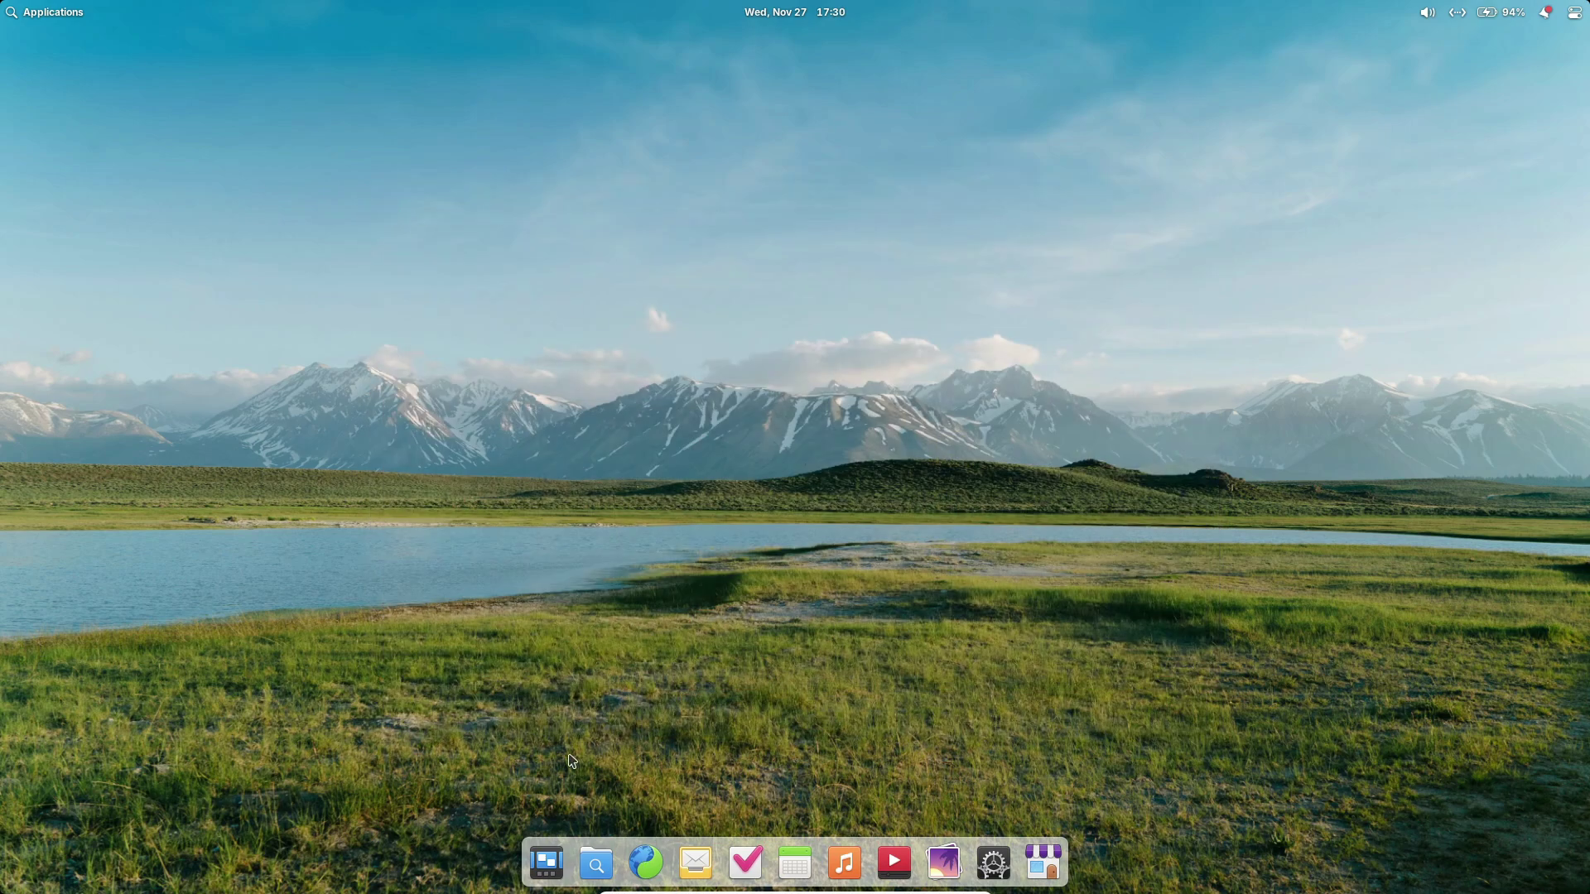
Launch Terminal and run htop.
{"action": "left_click", "coordinate": [62, 11]}
{"action": "left_click", "coordinate": [312, 131]}
{"action": "type", "text": "htop"}
{"action": "key", "text": "Return"}
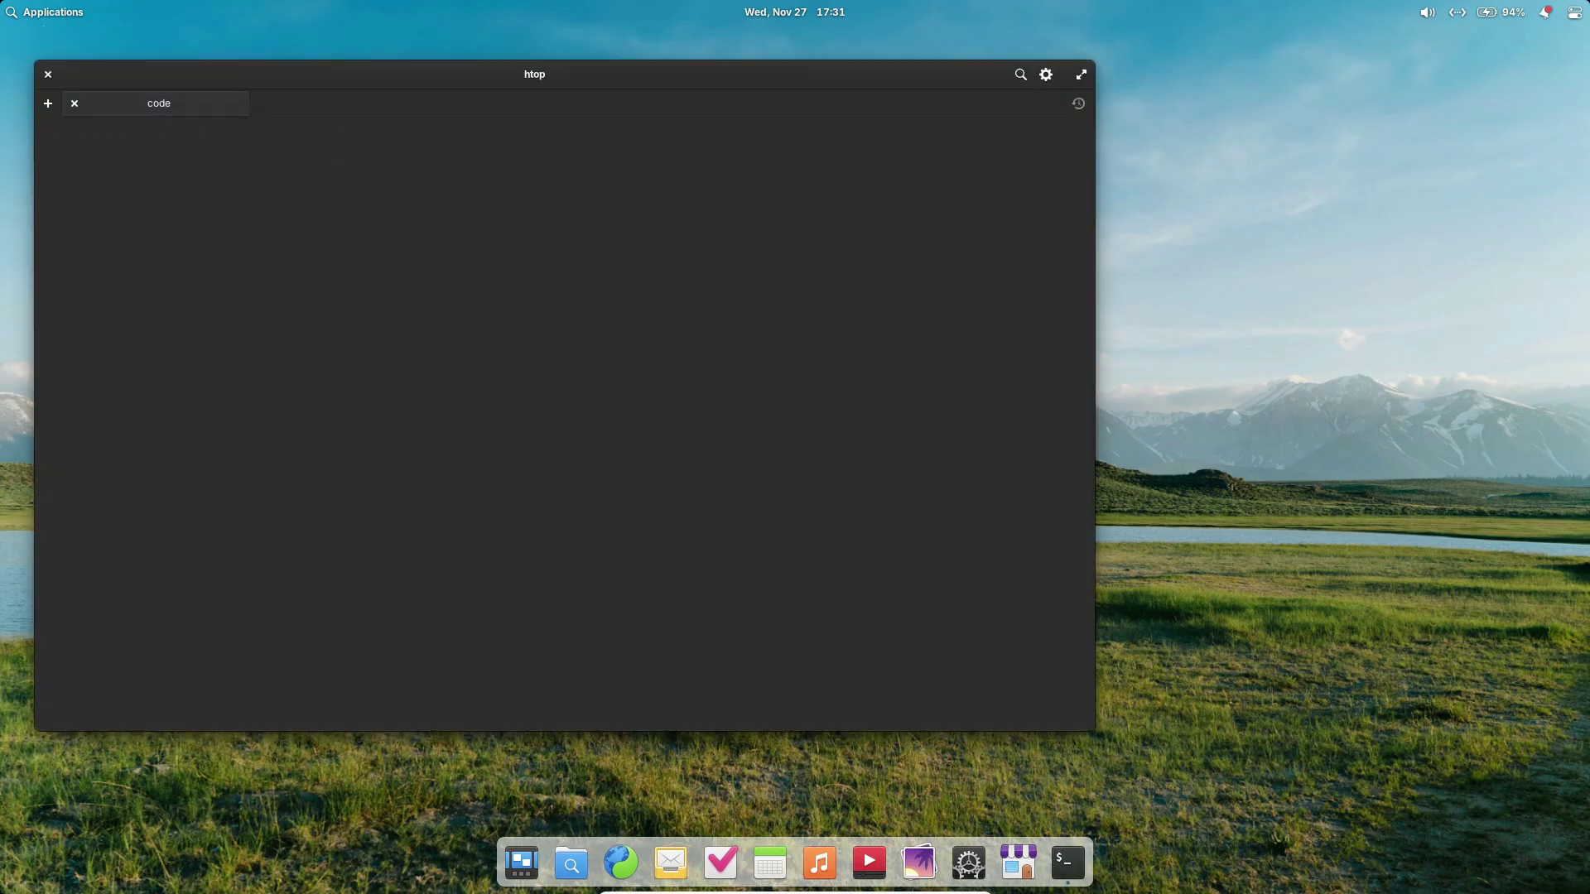
Switch the terminal to the light colour scheme, then close the terminal window.
{"action": "left_click", "coordinate": [1045, 74]}
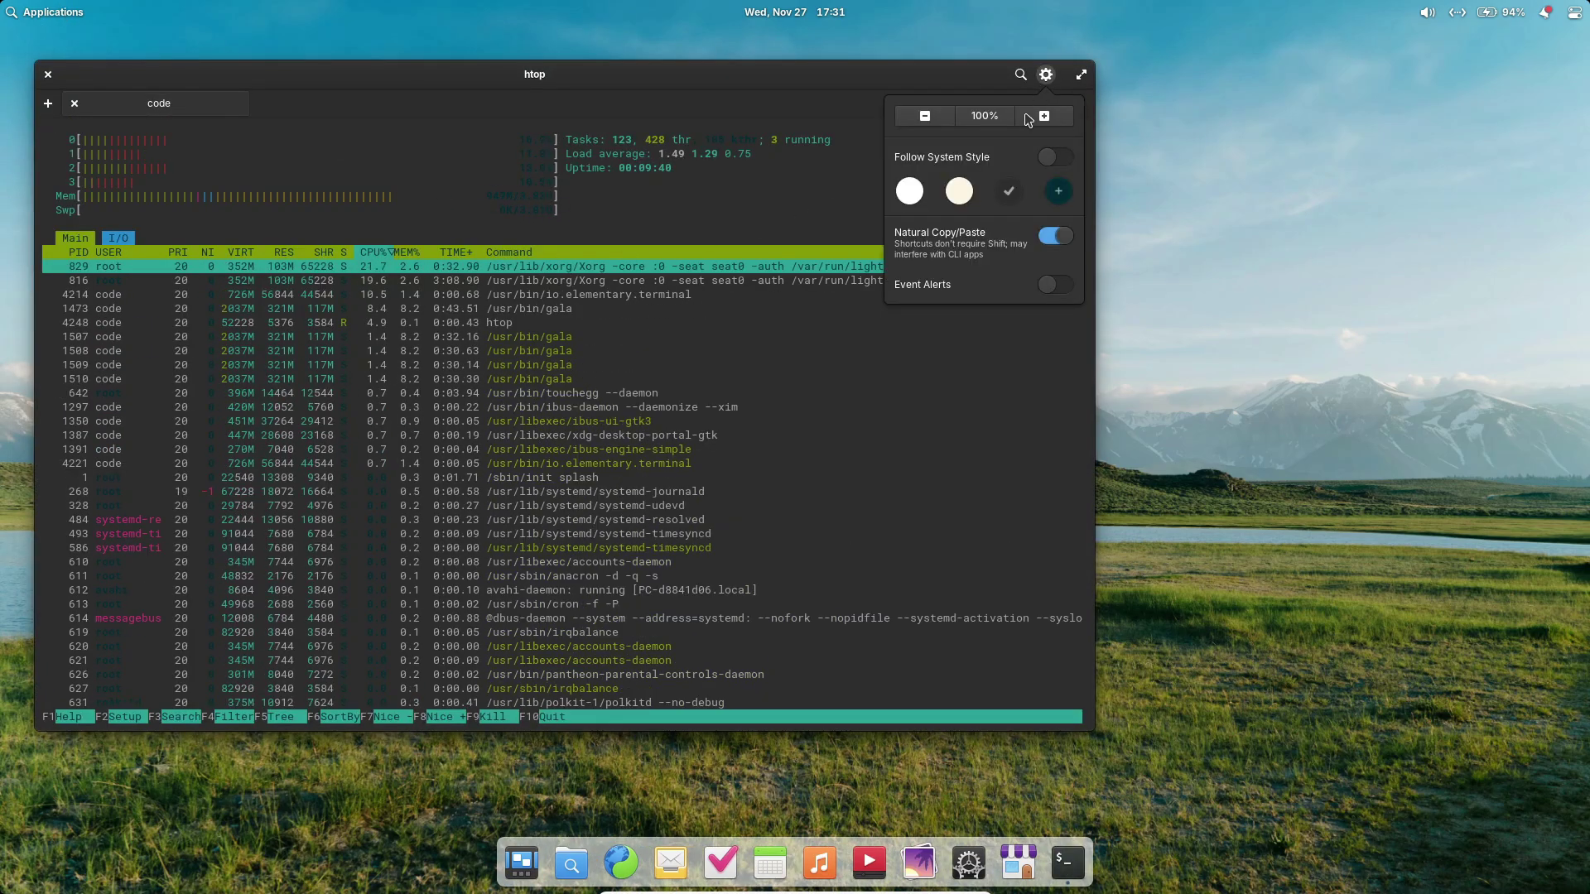
{"action": "left_click", "coordinate": [958, 190]}
{"action": "left_click", "coordinate": [822, 193]}
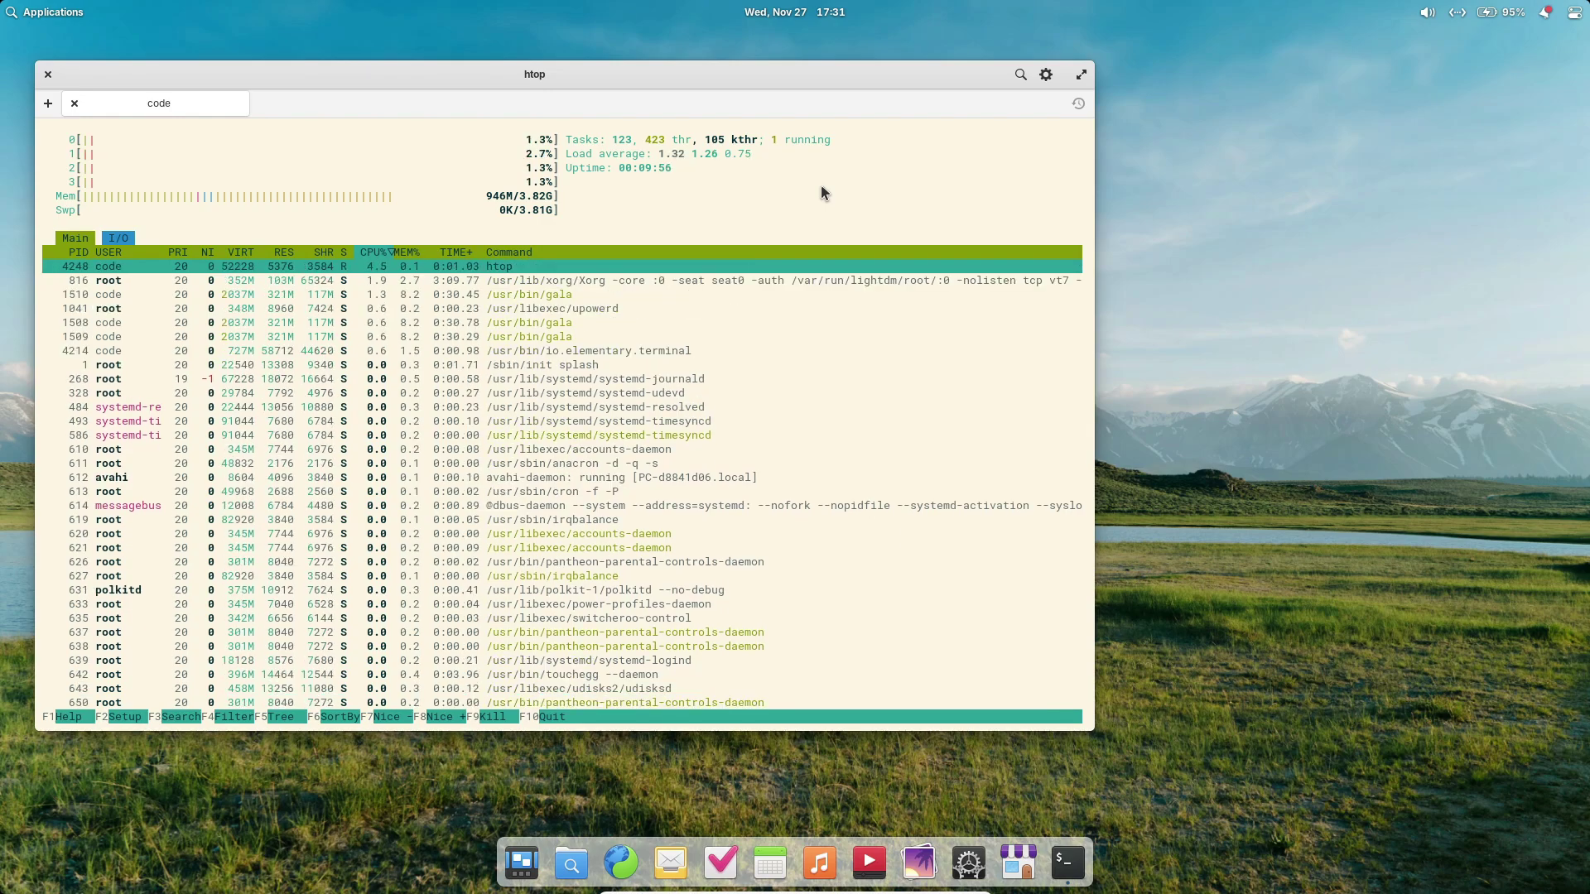
{"action": "left_click", "coordinate": [48, 74]}
Confirm quitting Terminal, search 'elementary os' in Web, and open the elementary.io result.
{"action": "left_click", "coordinate": [717, 433]}
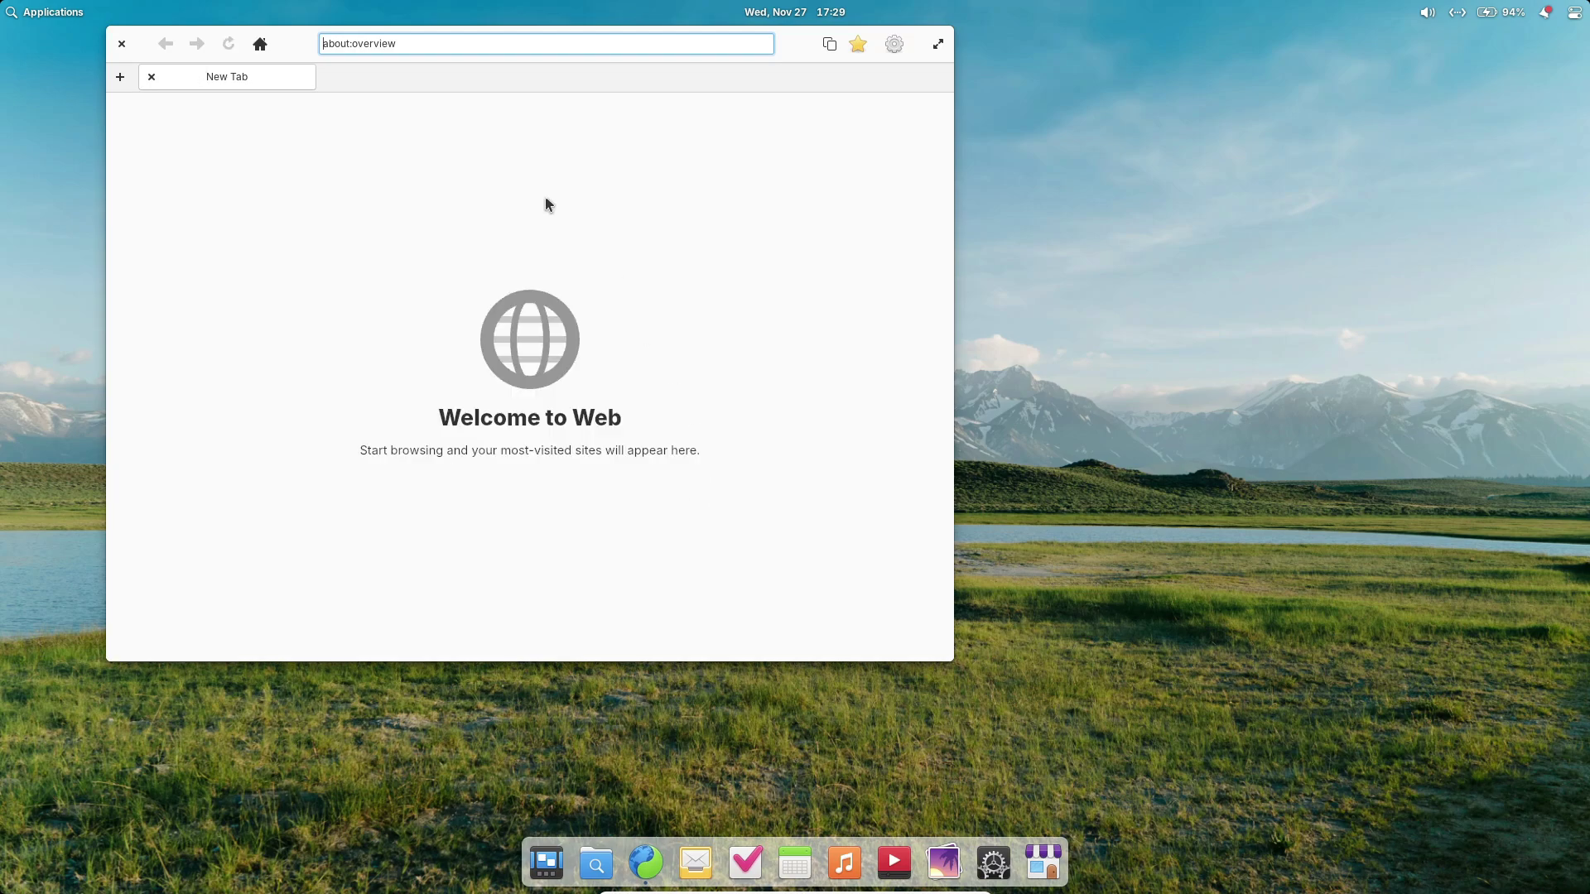
{"action": "left_click", "coordinate": [500, 89]}
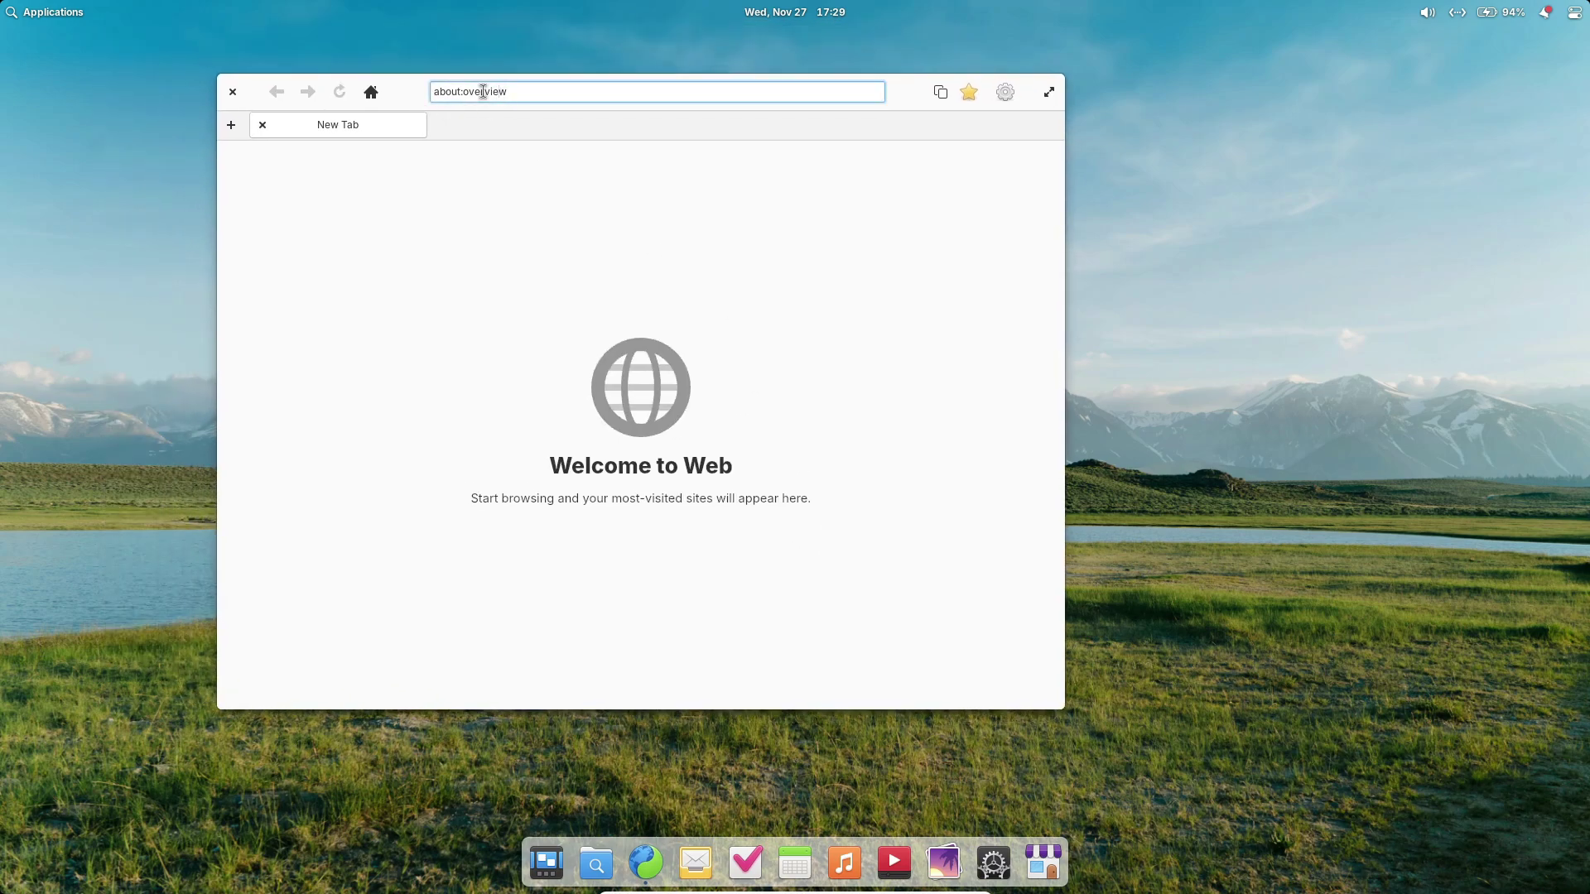
{"action": "left_click_drag", "start_coordinate": [506, 89], "coordinate": [436, 80]}
{"action": "type", "text": "elemen"}
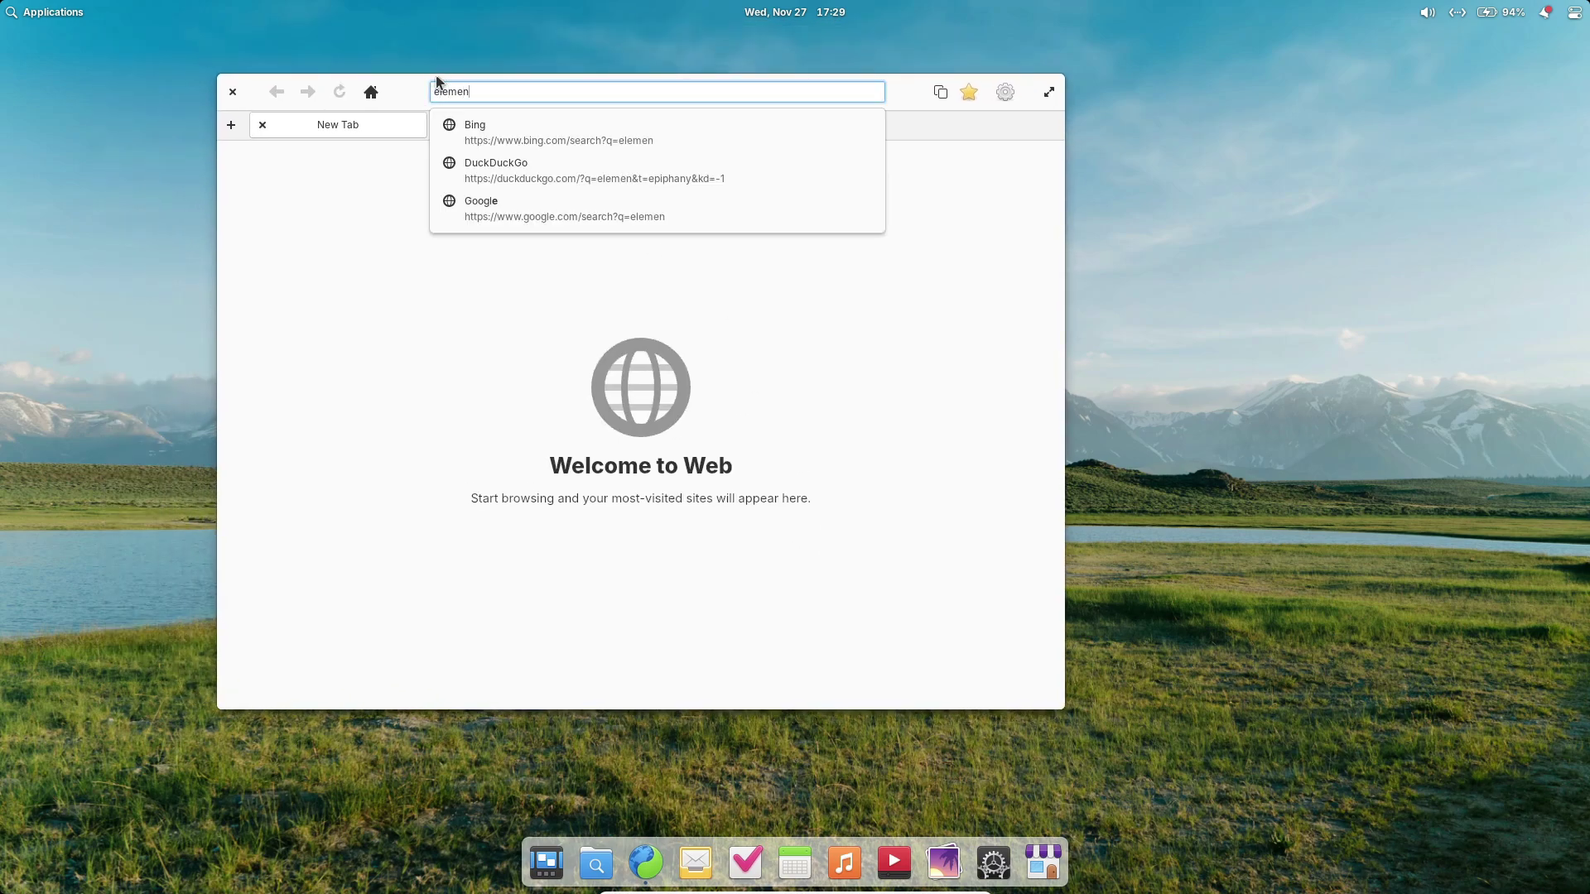
{"action": "type", "text": "tary os"}
{"action": "key", "text": "Return"}
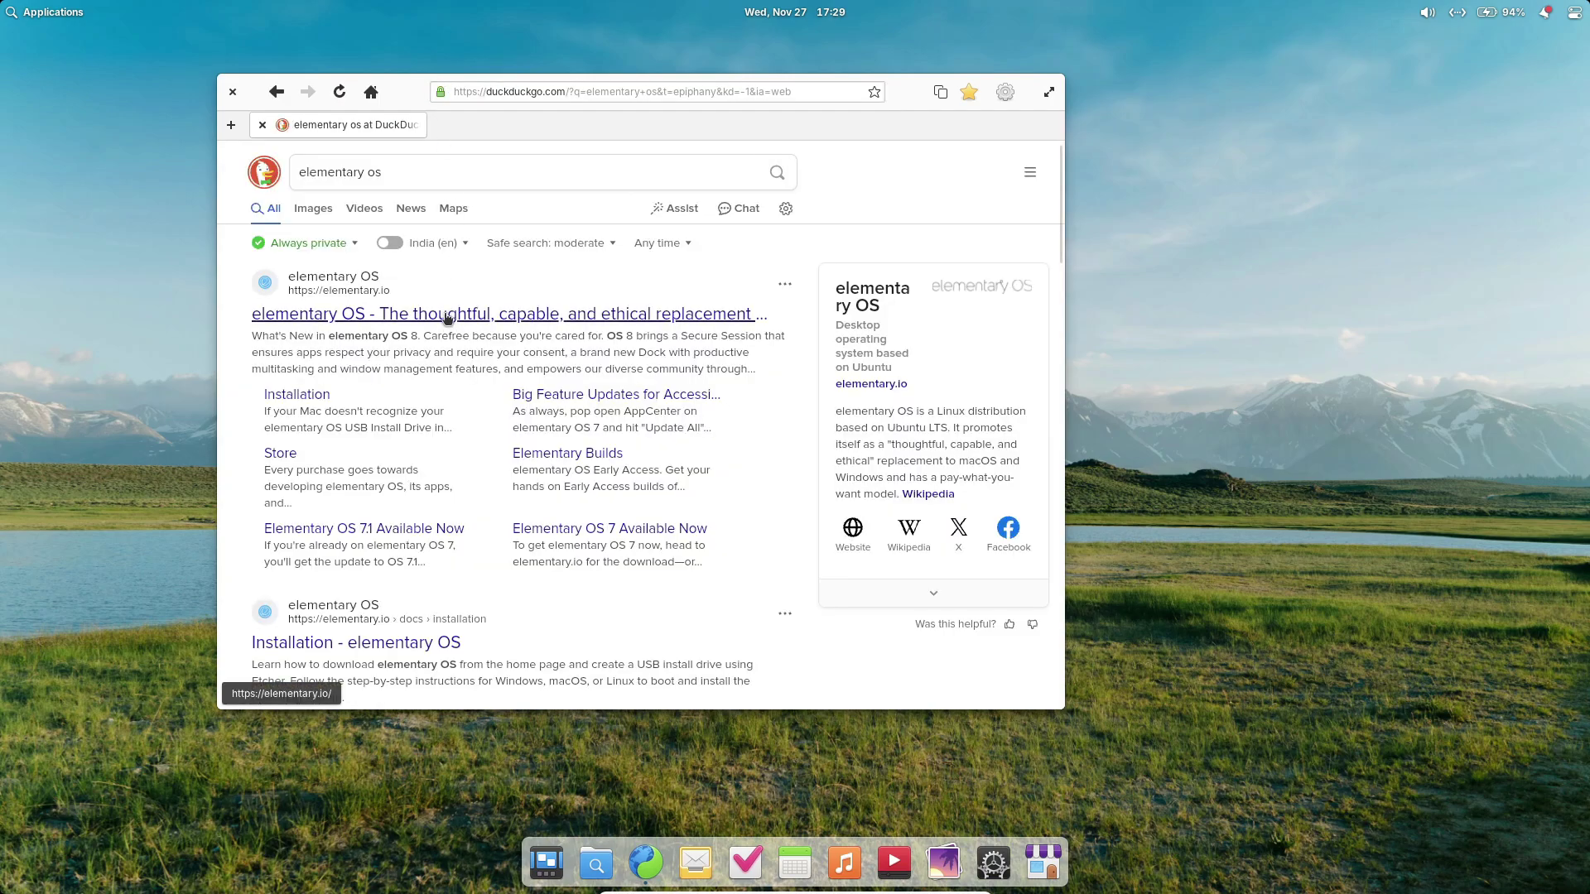
{"action": "left_click", "coordinate": [447, 316]}
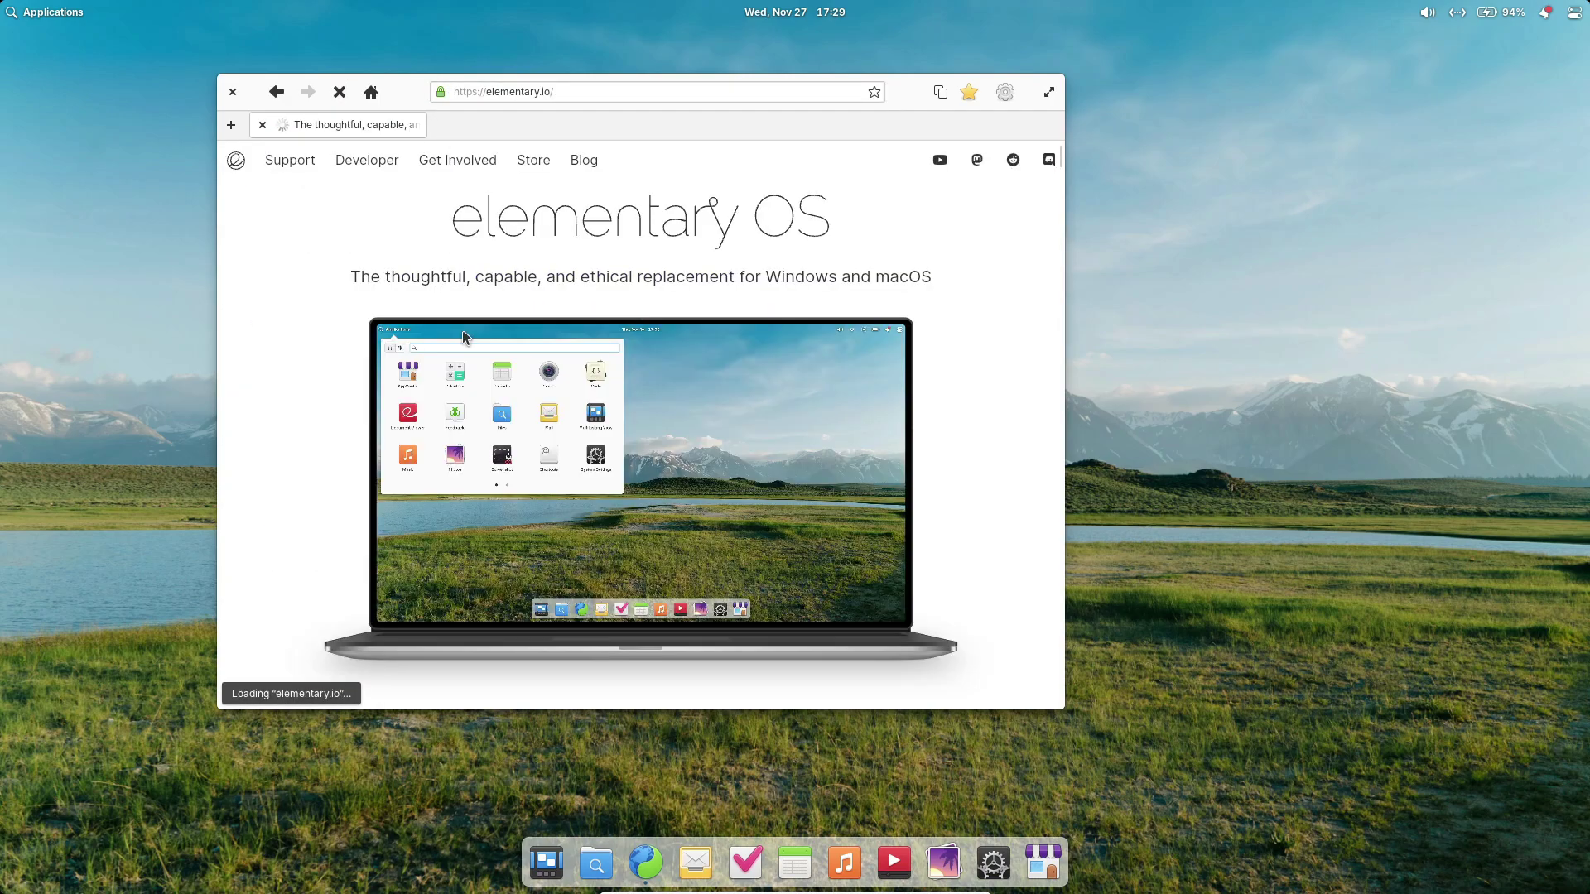
Scroll through the elementary.io page and enter a custom amount of 0.
{"action": "scroll", "coordinate": [625, 362], "scroll_direction": "down", "scroll_amount": 3}
{"action": "scroll", "coordinate": [626, 361], "scroll_direction": "down", "scroll_amount": 5}
{"action": "scroll", "coordinate": [628, 359], "scroll_direction": "down", "scroll_amount": 12}
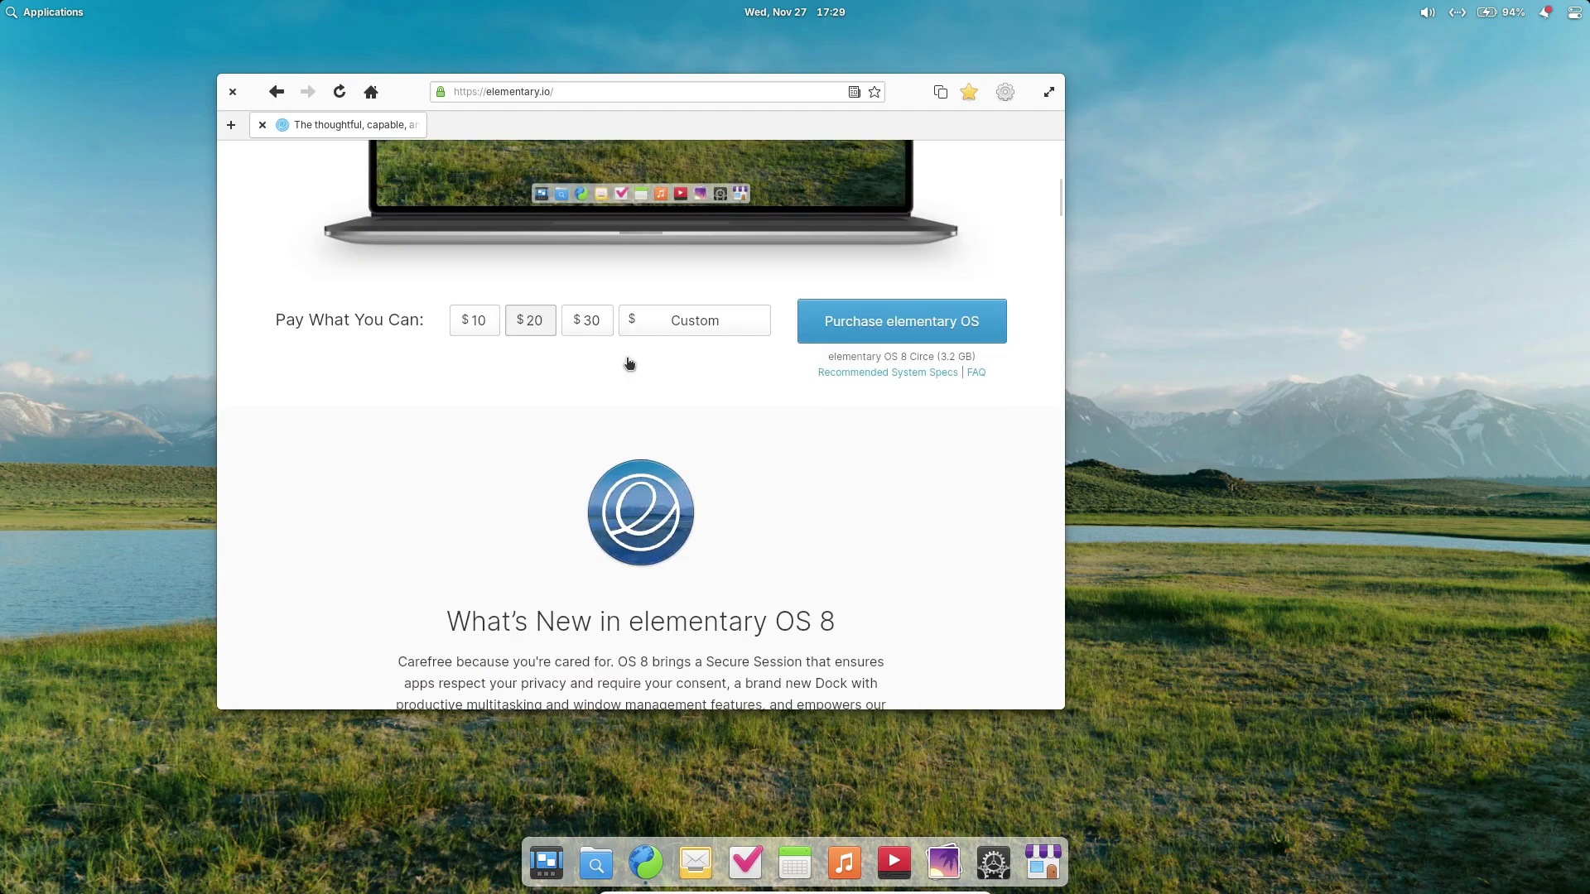
{"action": "scroll", "coordinate": [637, 347], "scroll_direction": "down", "scroll_amount": 4}
{"action": "scroll", "coordinate": [646, 341], "scroll_direction": "down", "scroll_amount": 15}
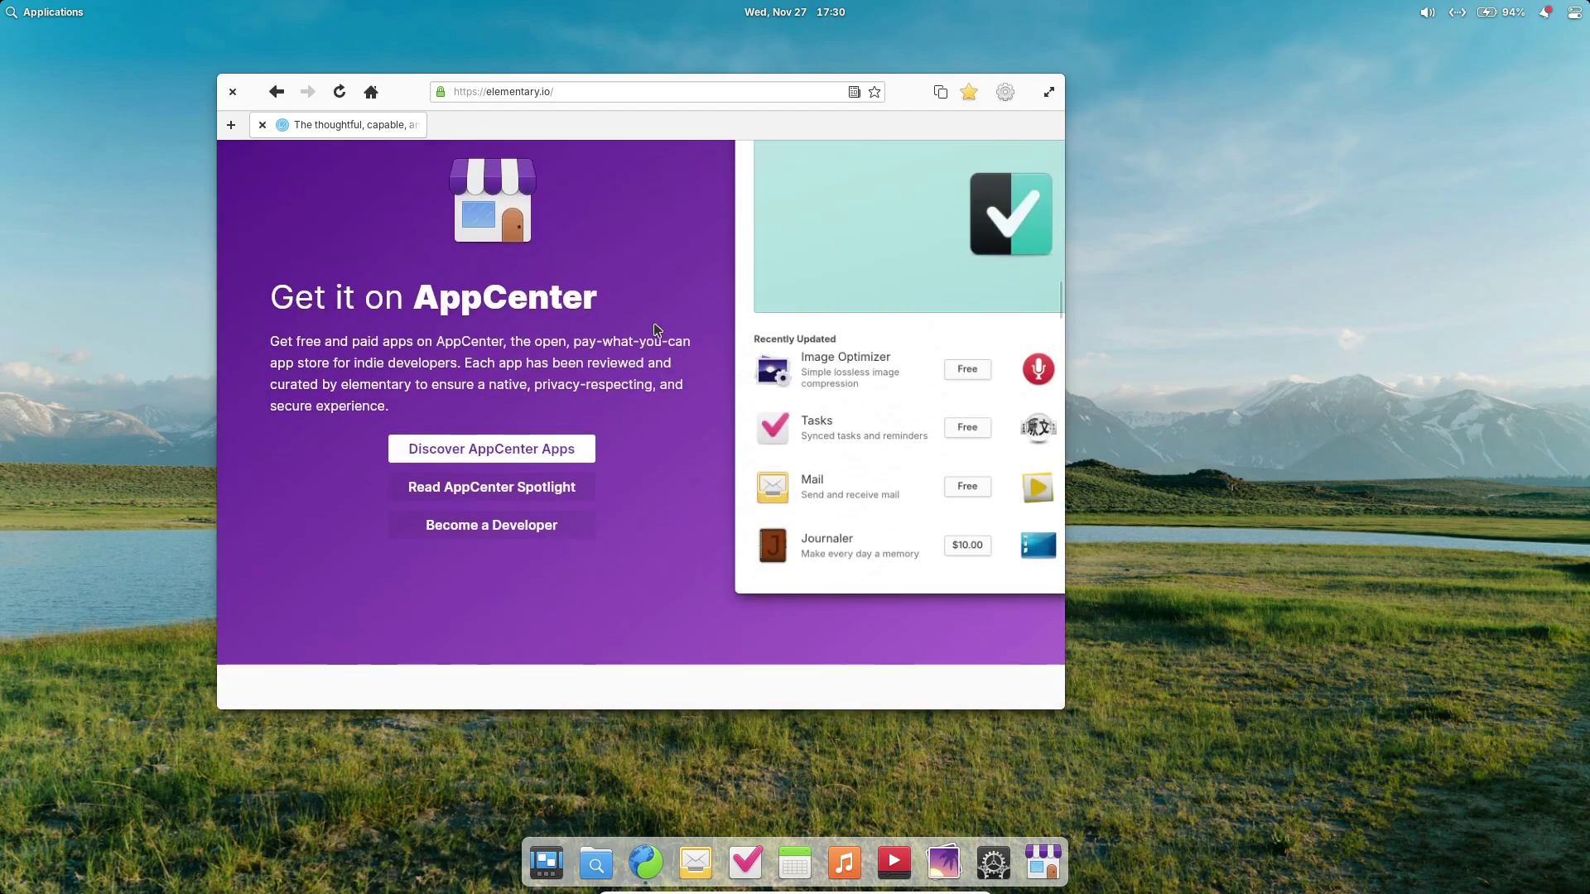
{"action": "scroll", "coordinate": [653, 331], "scroll_direction": "down", "scroll_amount": 12}
{"action": "scroll", "coordinate": [653, 334], "scroll_direction": "down", "scroll_amount": 20}
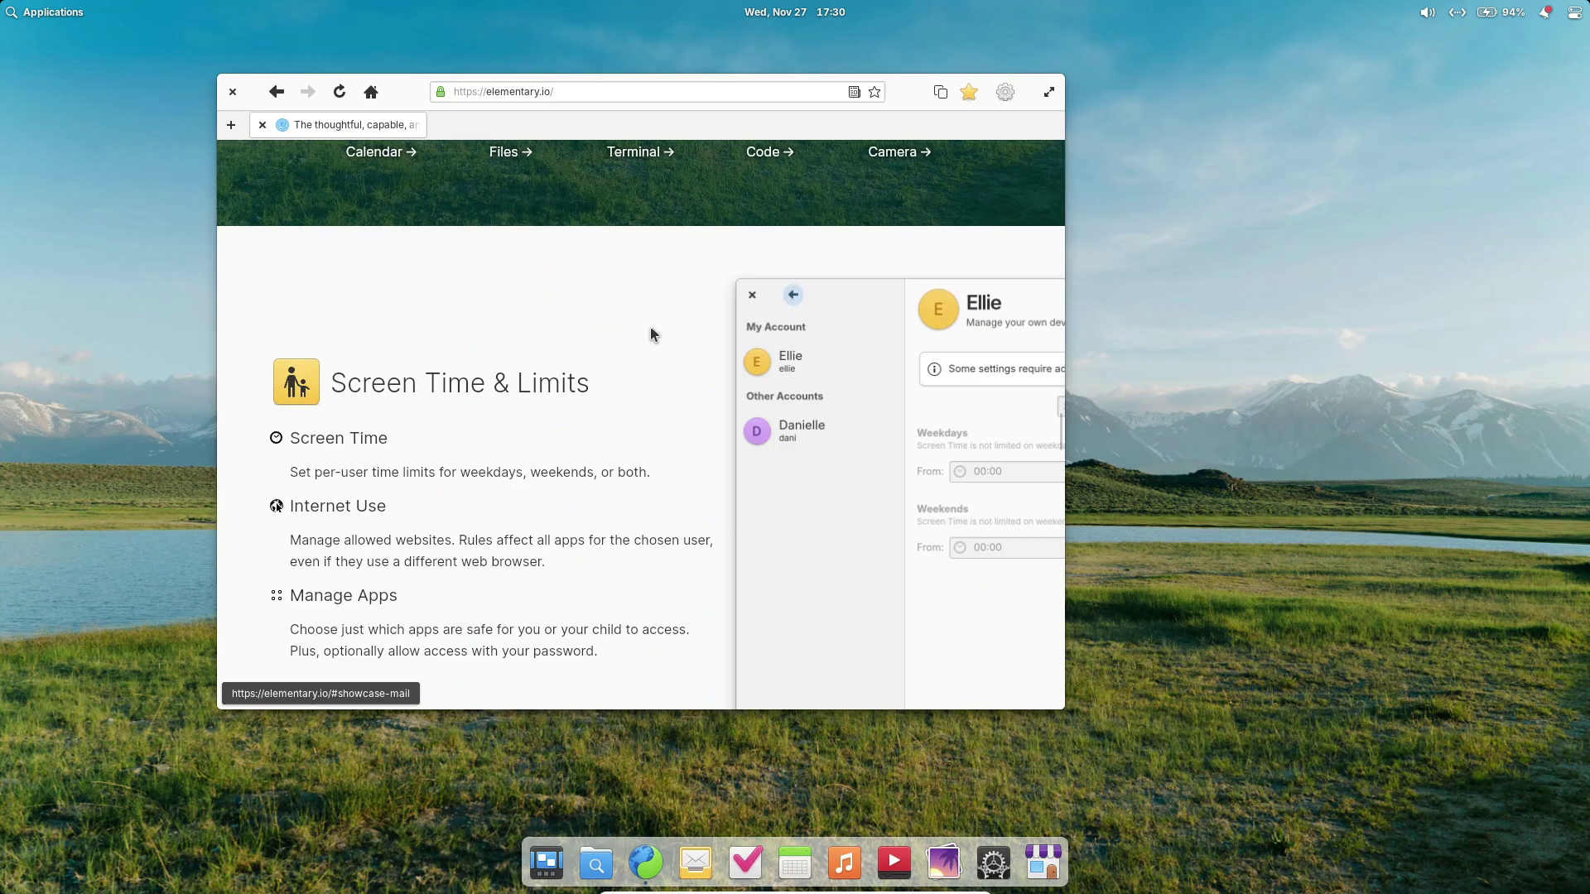
{"action": "scroll", "coordinate": [639, 381], "scroll_direction": "down", "scroll_amount": 20}
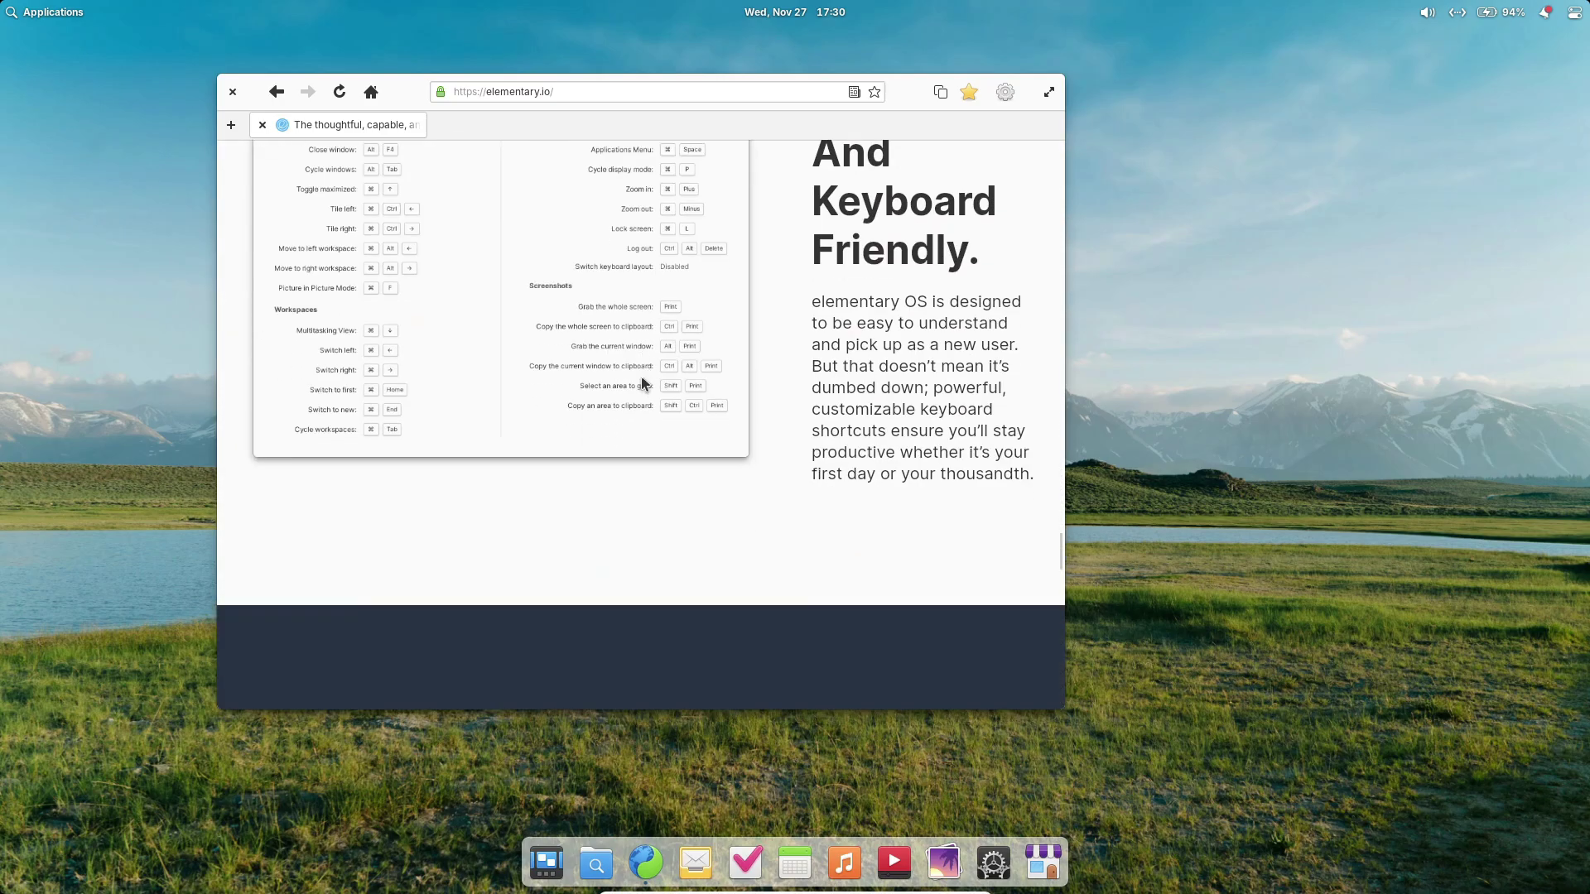
{"action": "scroll", "coordinate": [636, 383], "scroll_direction": "up", "scroll_amount": 20}
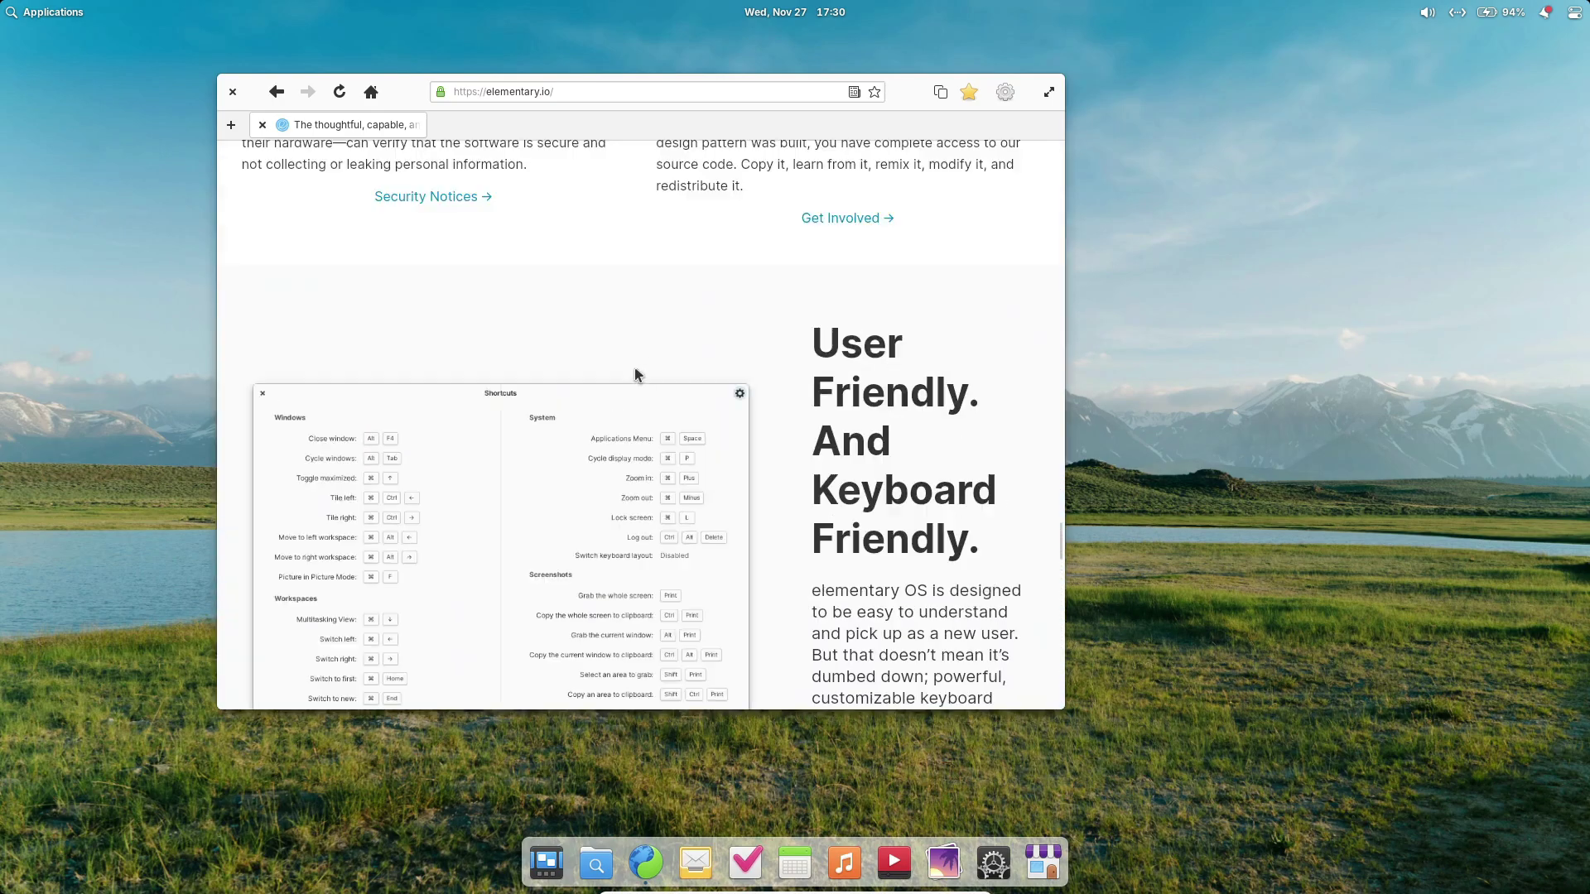
{"action": "scroll", "coordinate": [640, 374], "scroll_direction": "up", "scroll_amount": 15}
{"action": "left_click", "coordinate": [667, 397]}
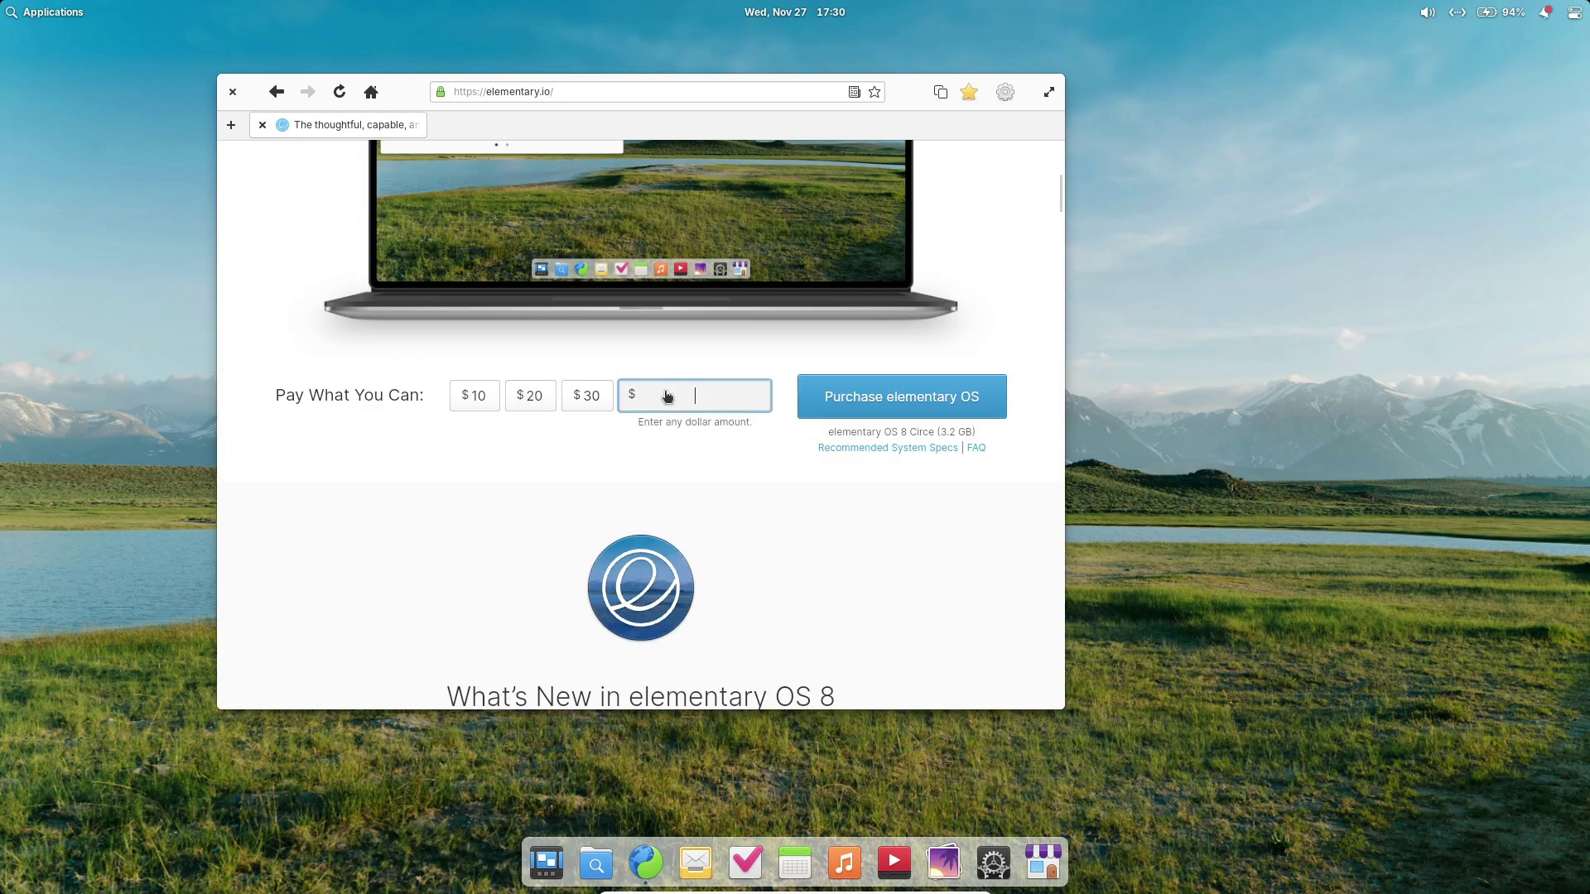
{"action": "type", "text": "0"}
Start the free elementary OS download, cancel it, and close the download dialog.
{"action": "left_click", "coordinate": [921, 397]}
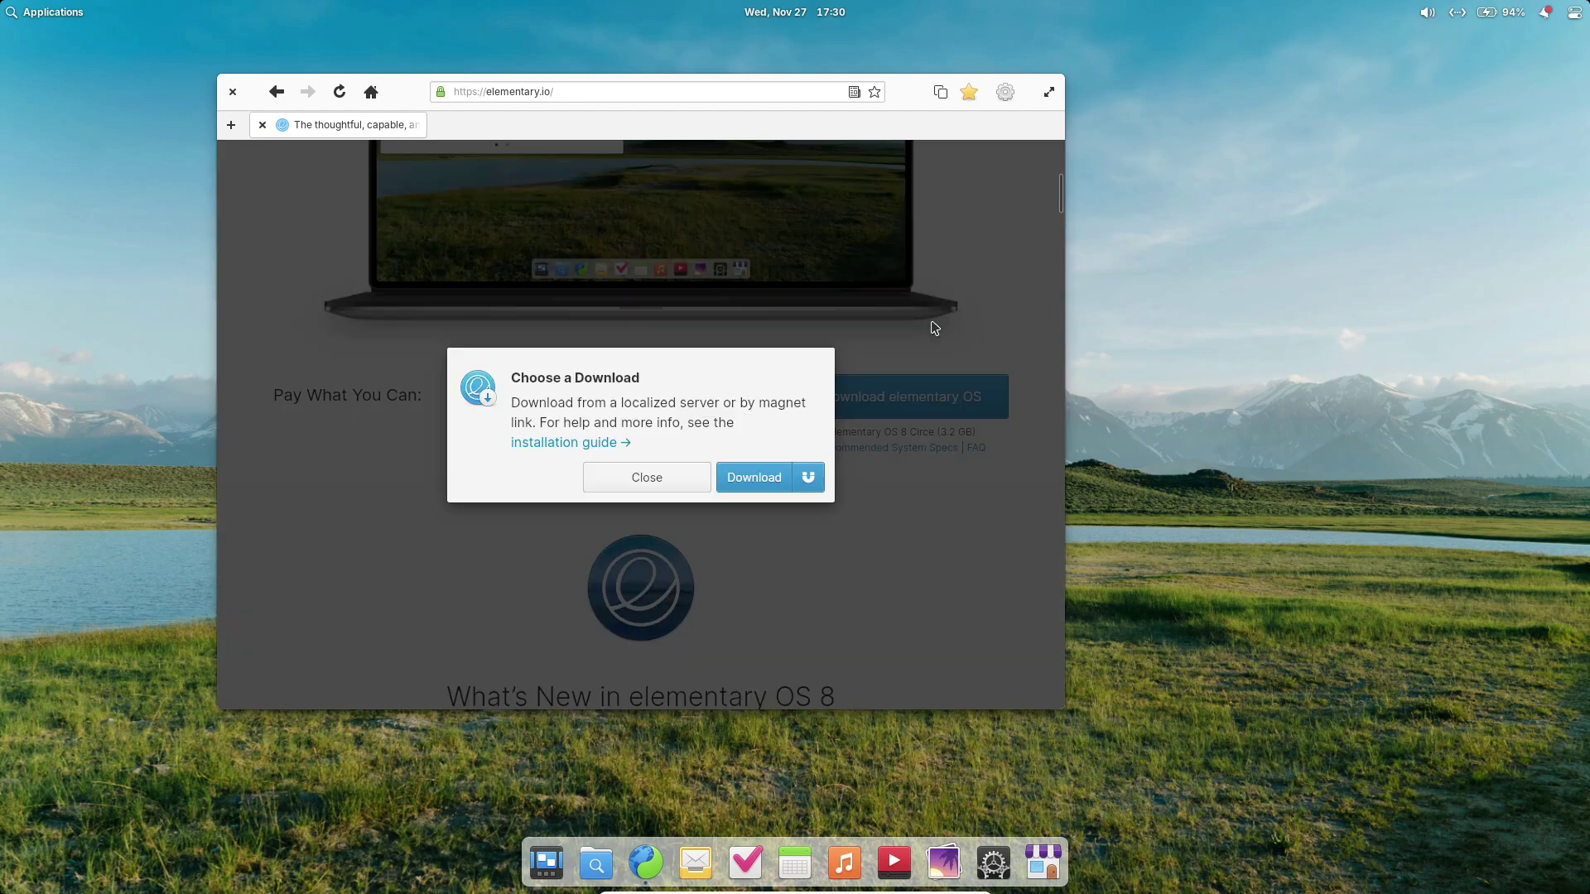
{"action": "left_click", "coordinate": [761, 479]}
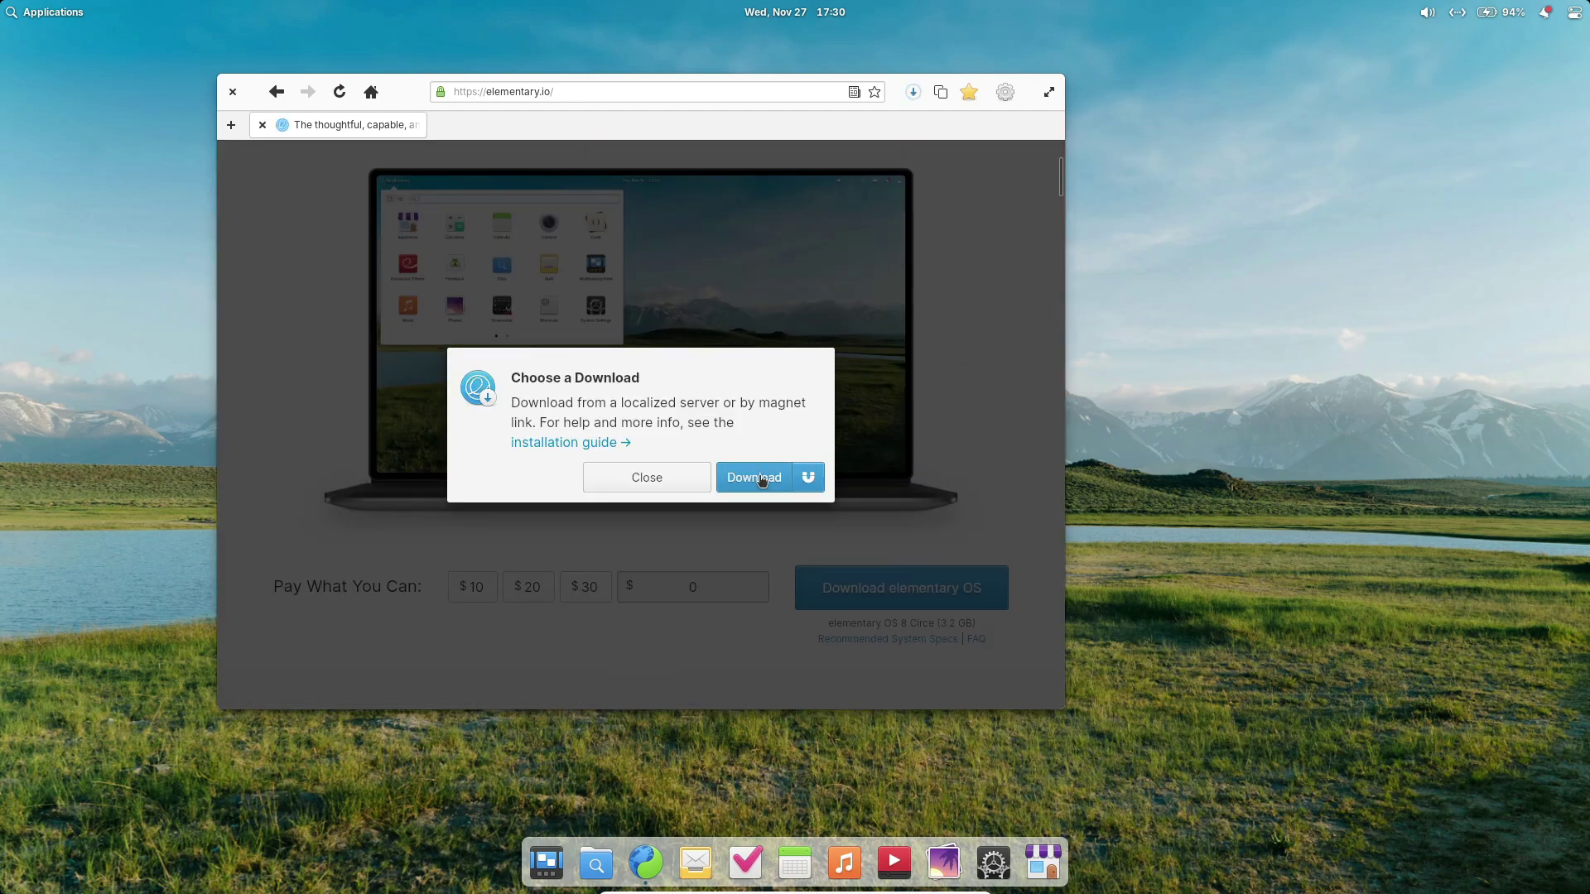
{"action": "left_click", "coordinate": [913, 92]}
{"action": "left_click", "coordinate": [1024, 157]}
{"action": "left_click", "coordinate": [654, 480]}
Close the browser, then pick English (United States) language and English (US) keyboard in the installer.
{"action": "left_click", "coordinate": [234, 90]}
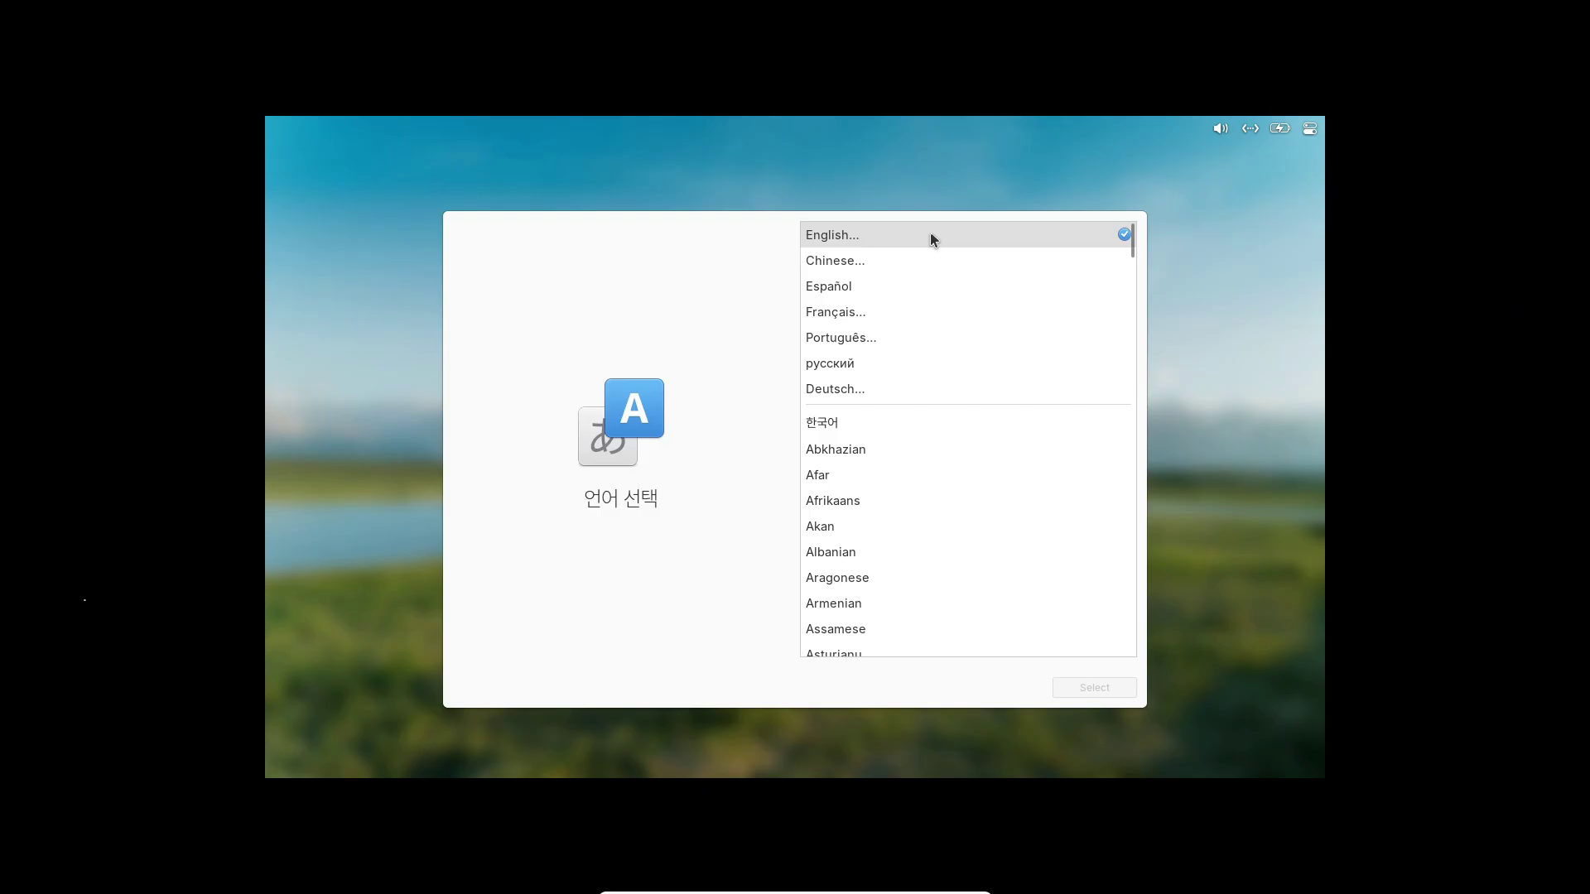
{"action": "left_click", "coordinate": [930, 237]}
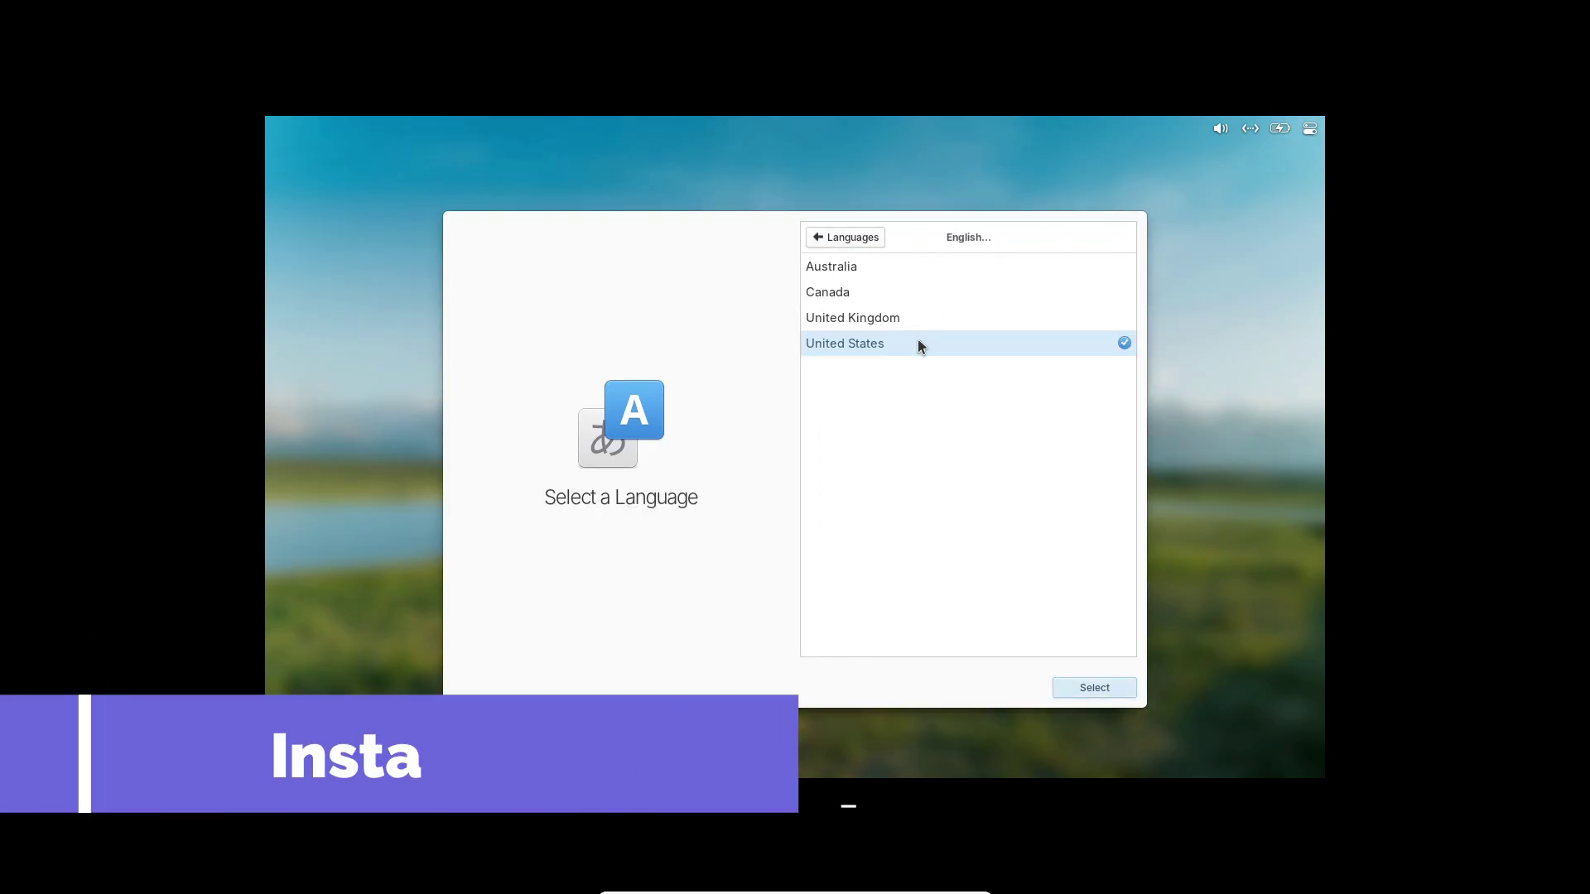
{"action": "left_click", "coordinate": [1077, 692]}
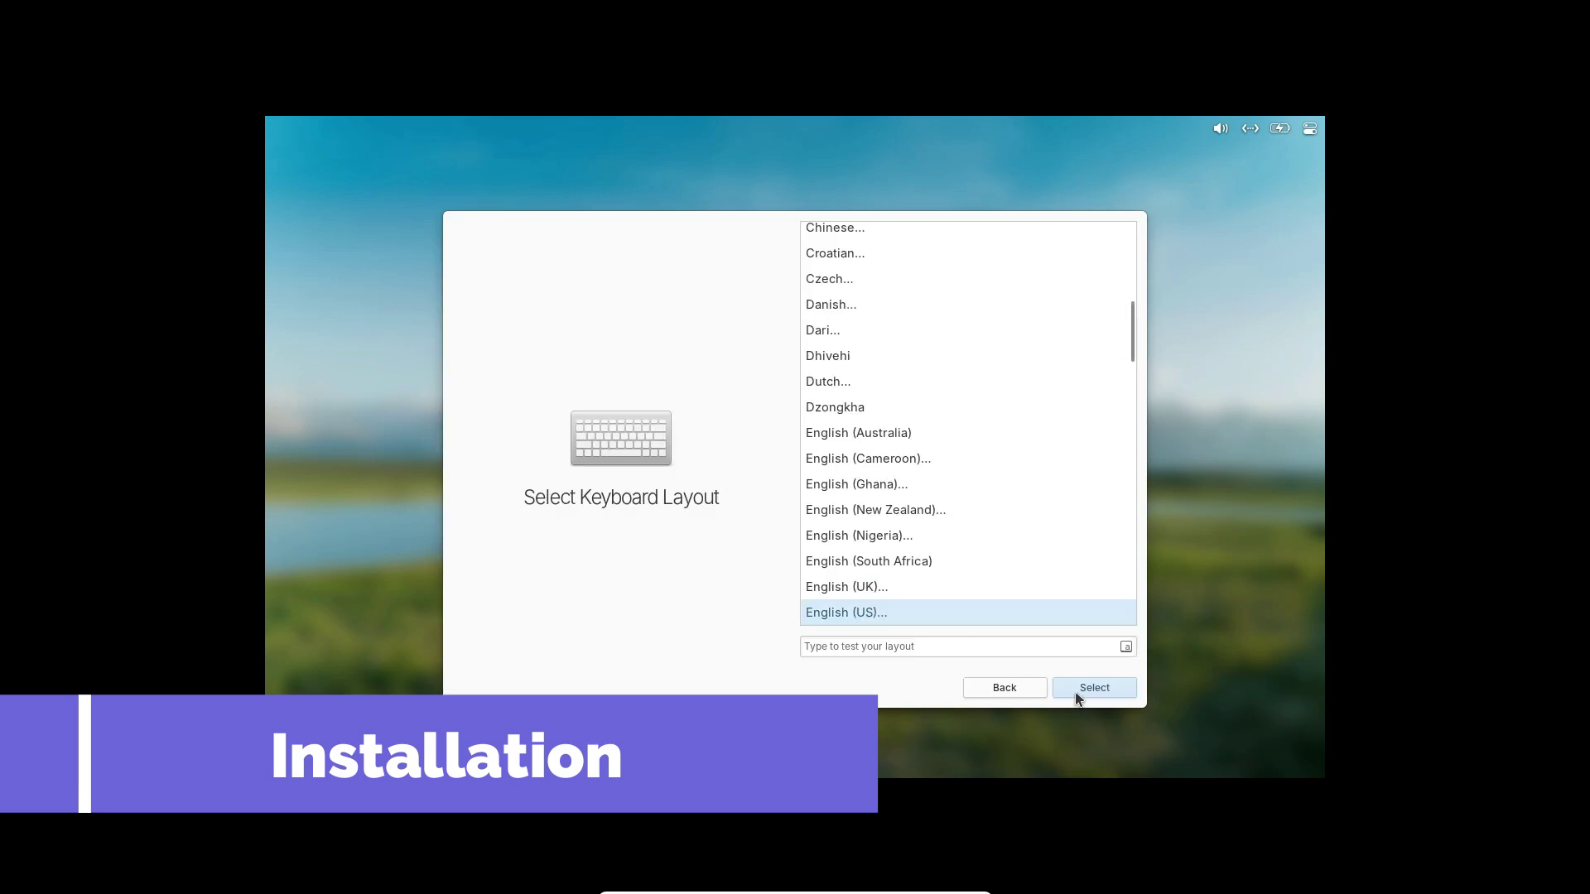
{"action": "left_click", "coordinate": [1093, 688]}
{"action": "left_click", "coordinate": [1093, 688]}
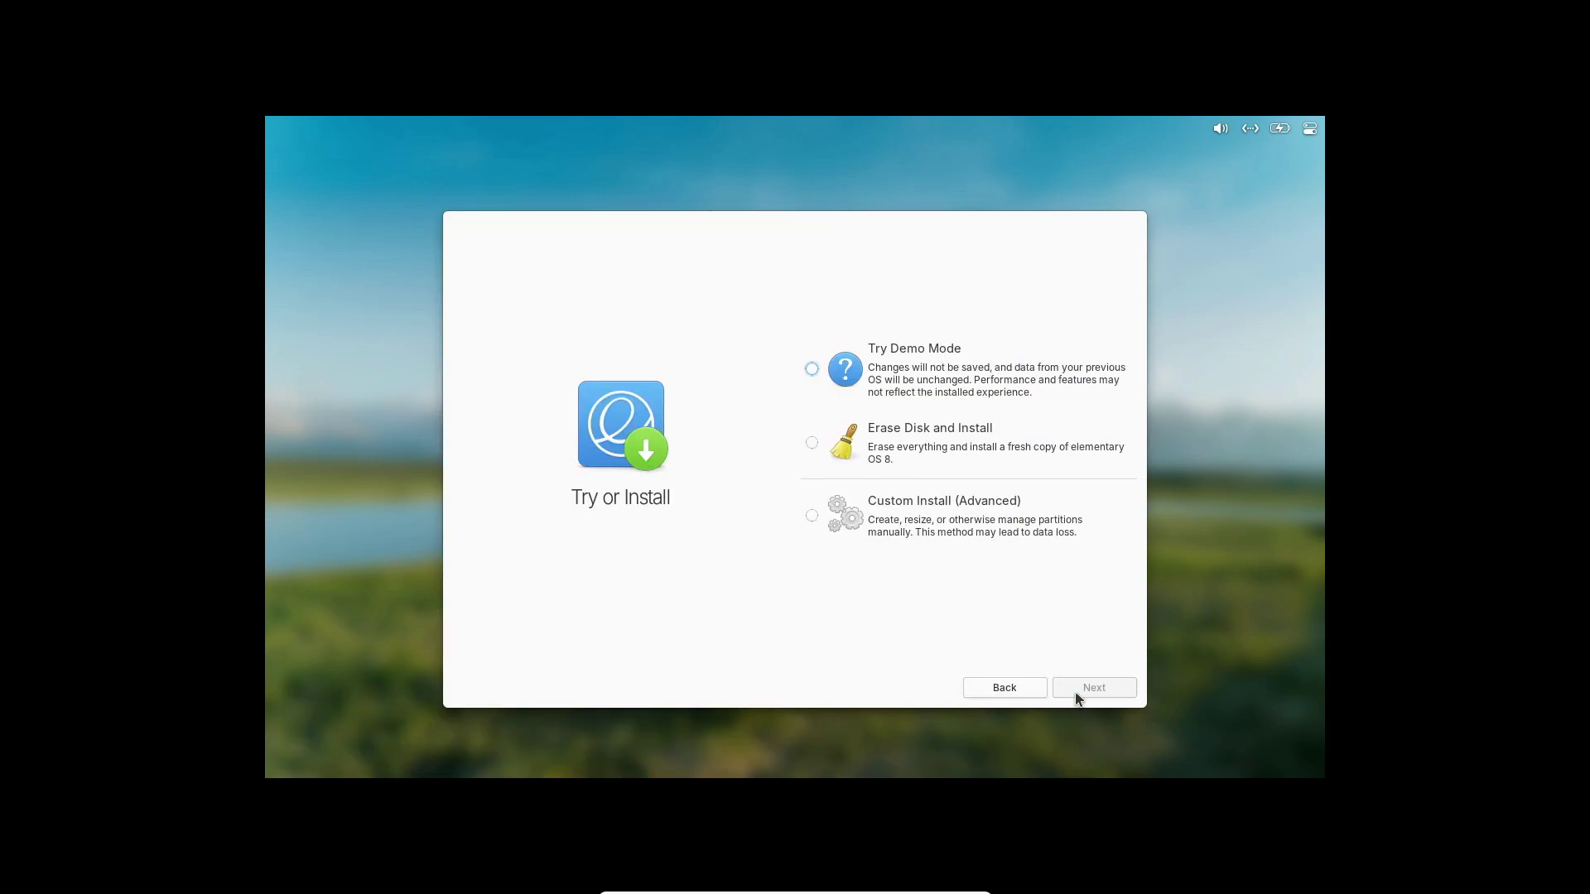
Choose Erase Disk and Install and proceed past the virtual machine warning.
{"action": "left_click", "coordinate": [818, 445]}
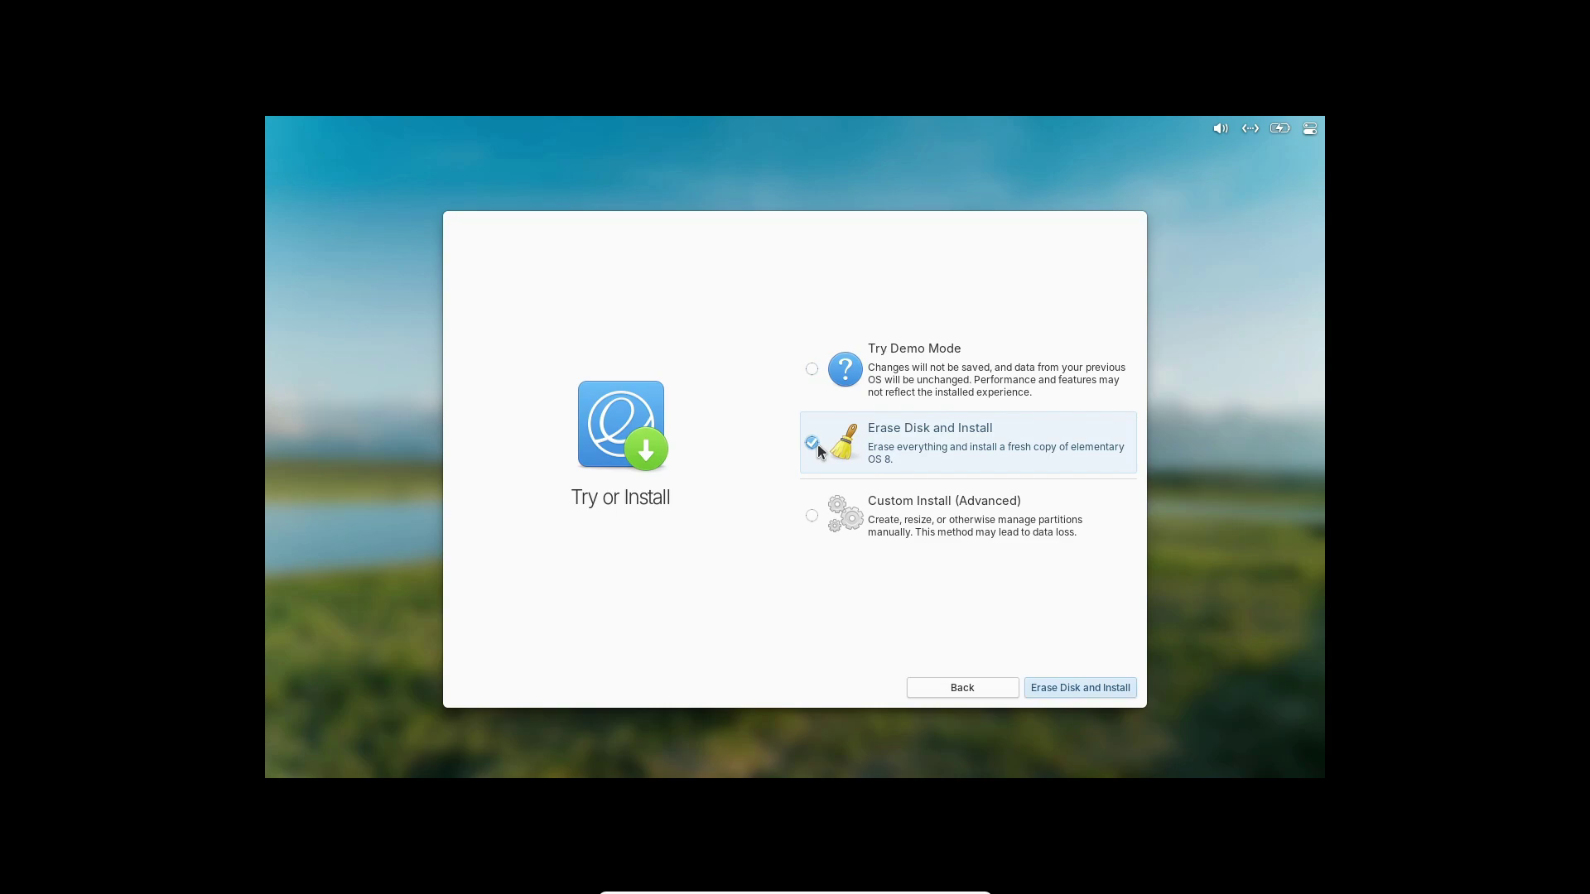
{"action": "left_click", "coordinate": [1068, 690]}
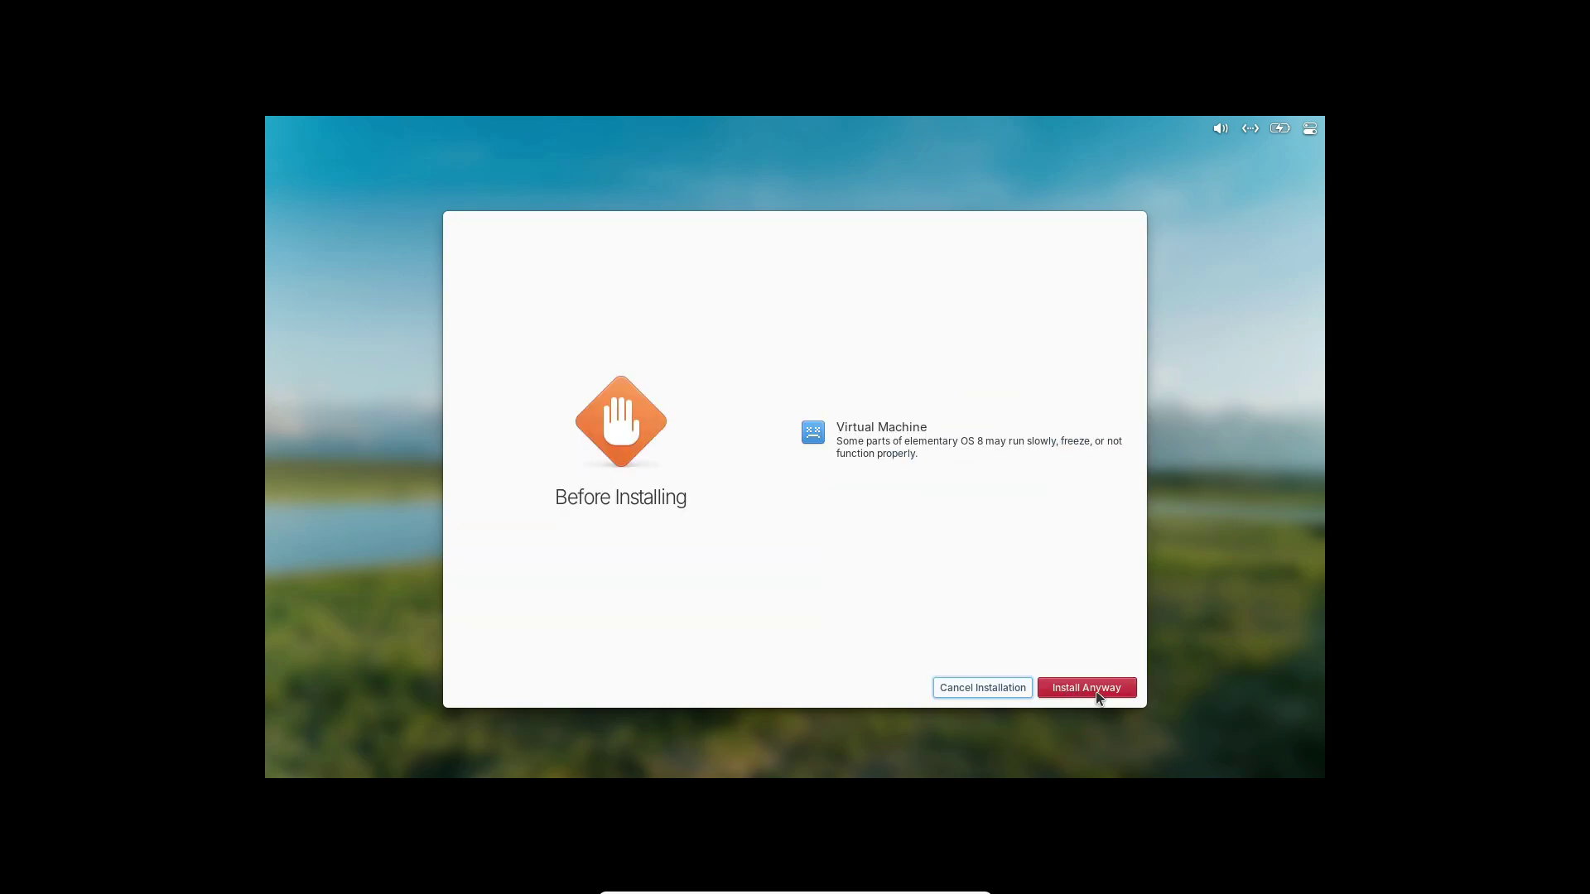
{"action": "left_click", "coordinate": [1094, 692]}
Select the ATA VBOX HARDDISK, skip encryption, and install without third-party drivers.
{"action": "left_click", "coordinate": [915, 474]}
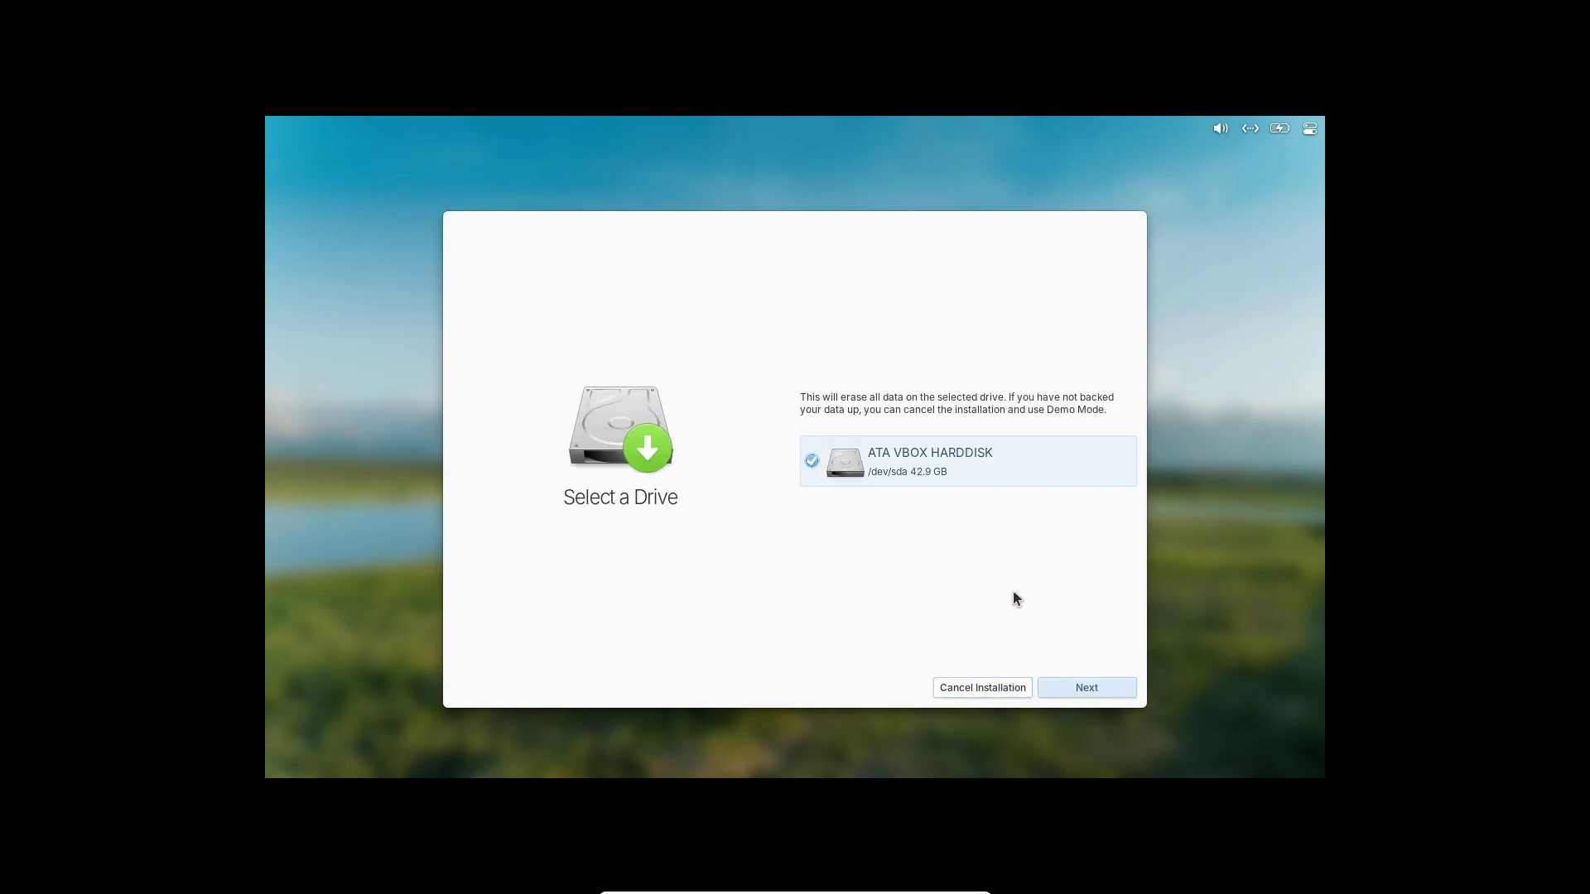
{"action": "left_click", "coordinate": [1082, 690]}
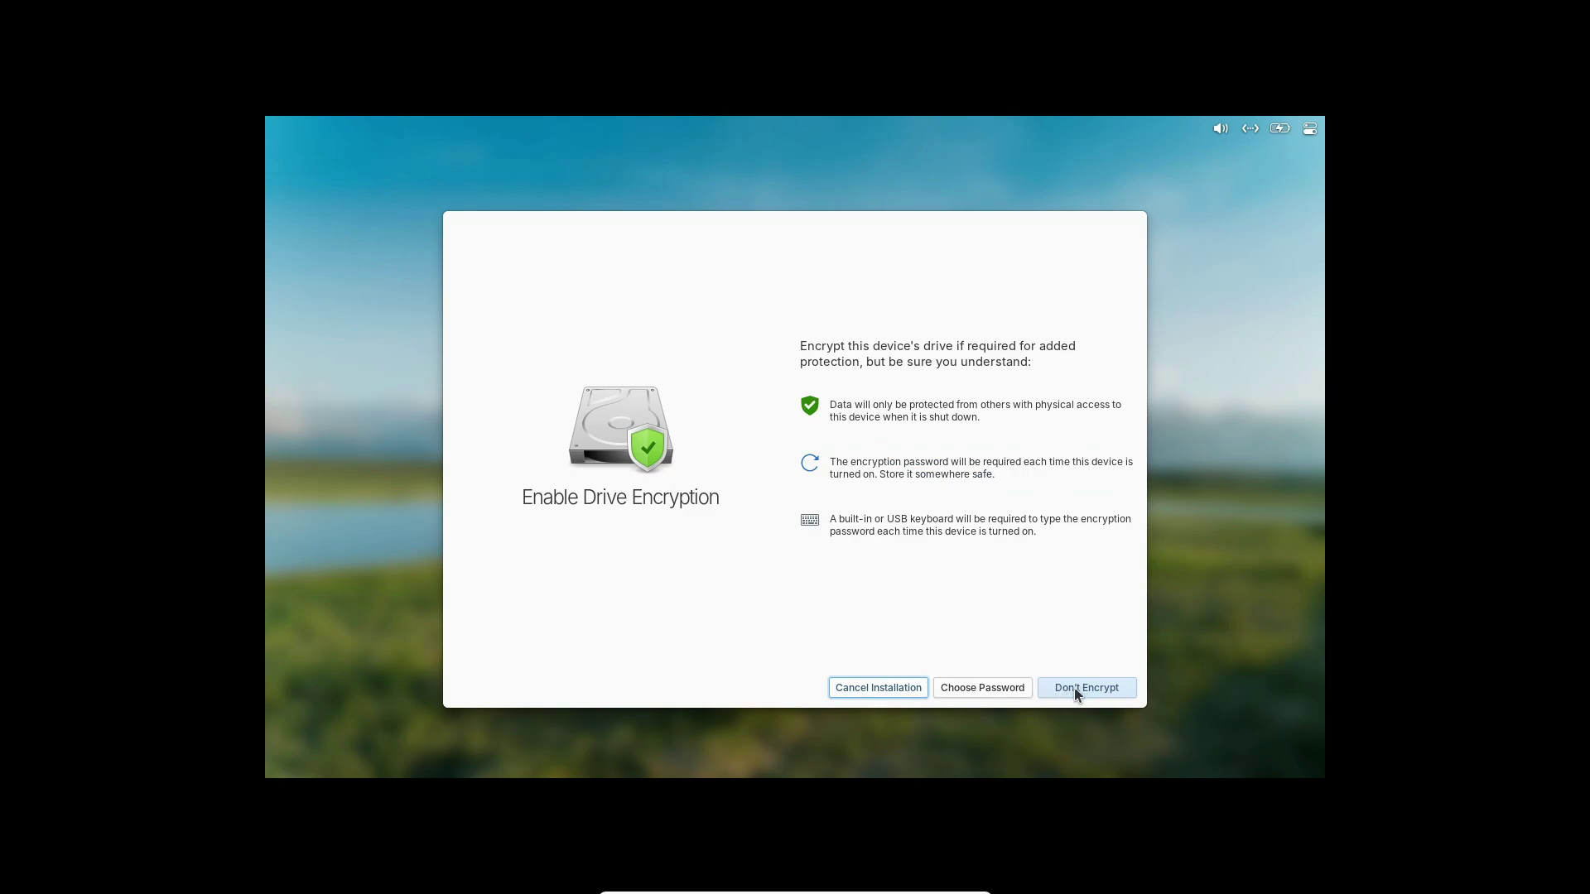
{"action": "left_click", "coordinate": [1075, 687]}
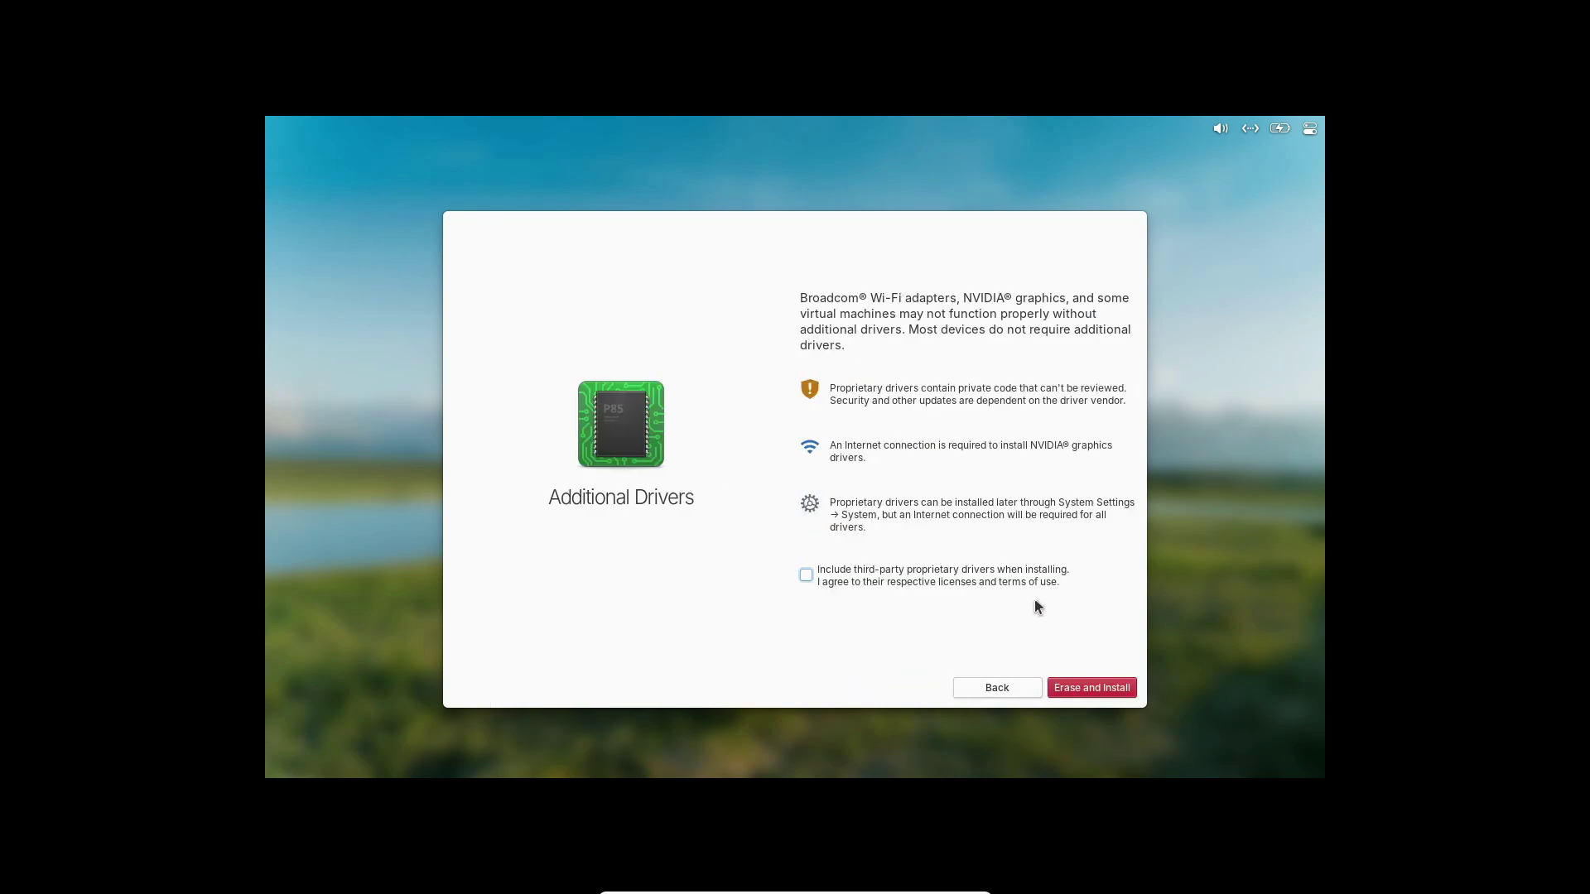
{"action": "left_click", "coordinate": [1080, 689]}
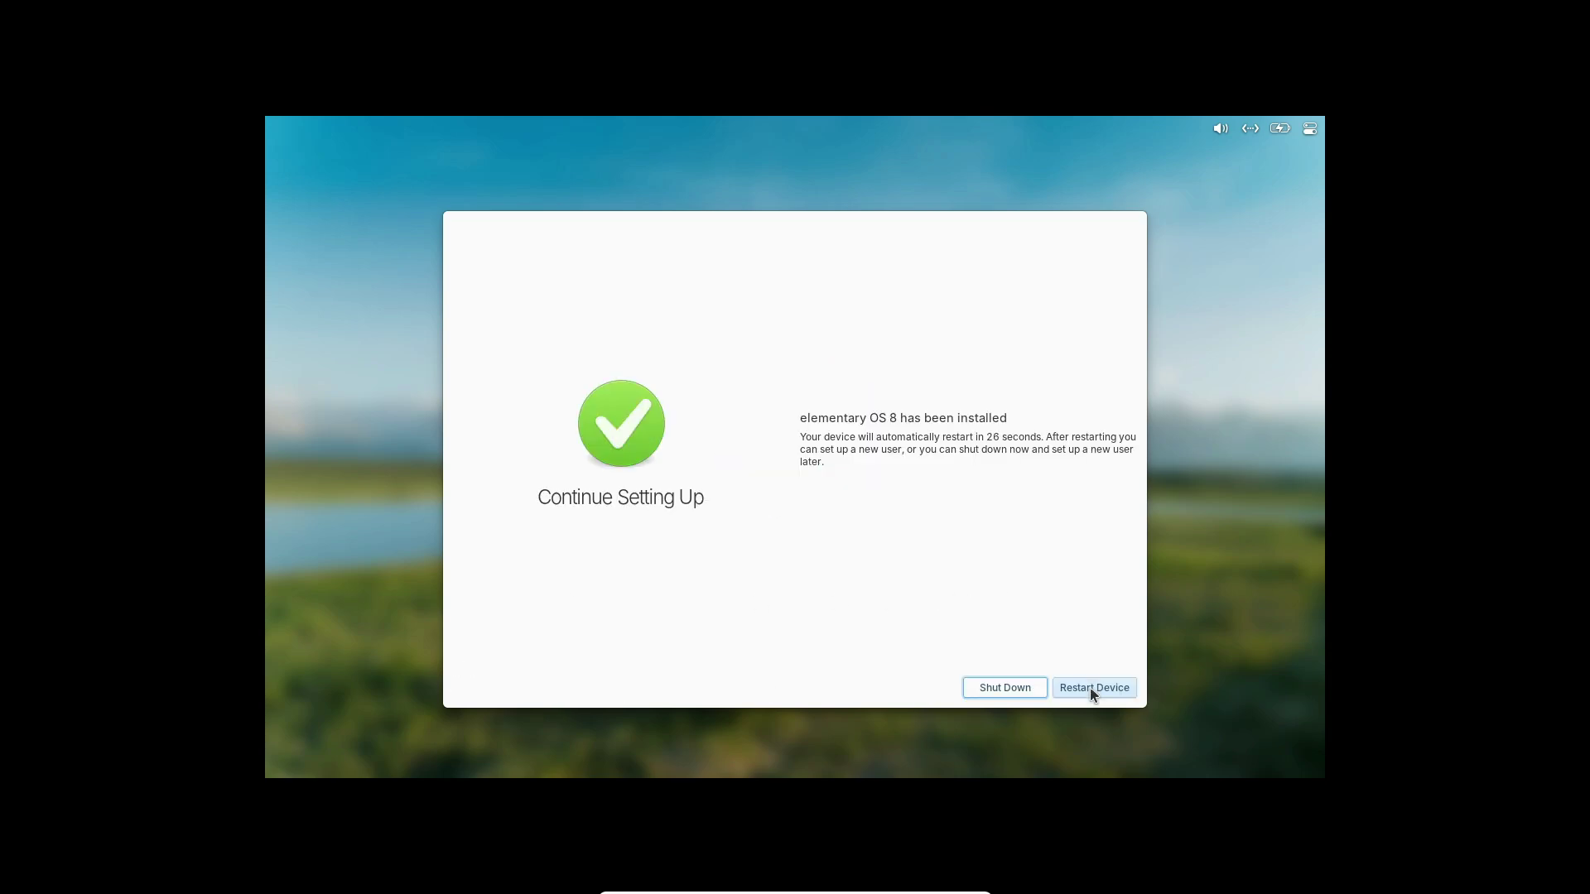
Restart the device, then choose English (United States) language and the default English (US) keyboard.
{"action": "left_click", "coordinate": [1090, 689]}
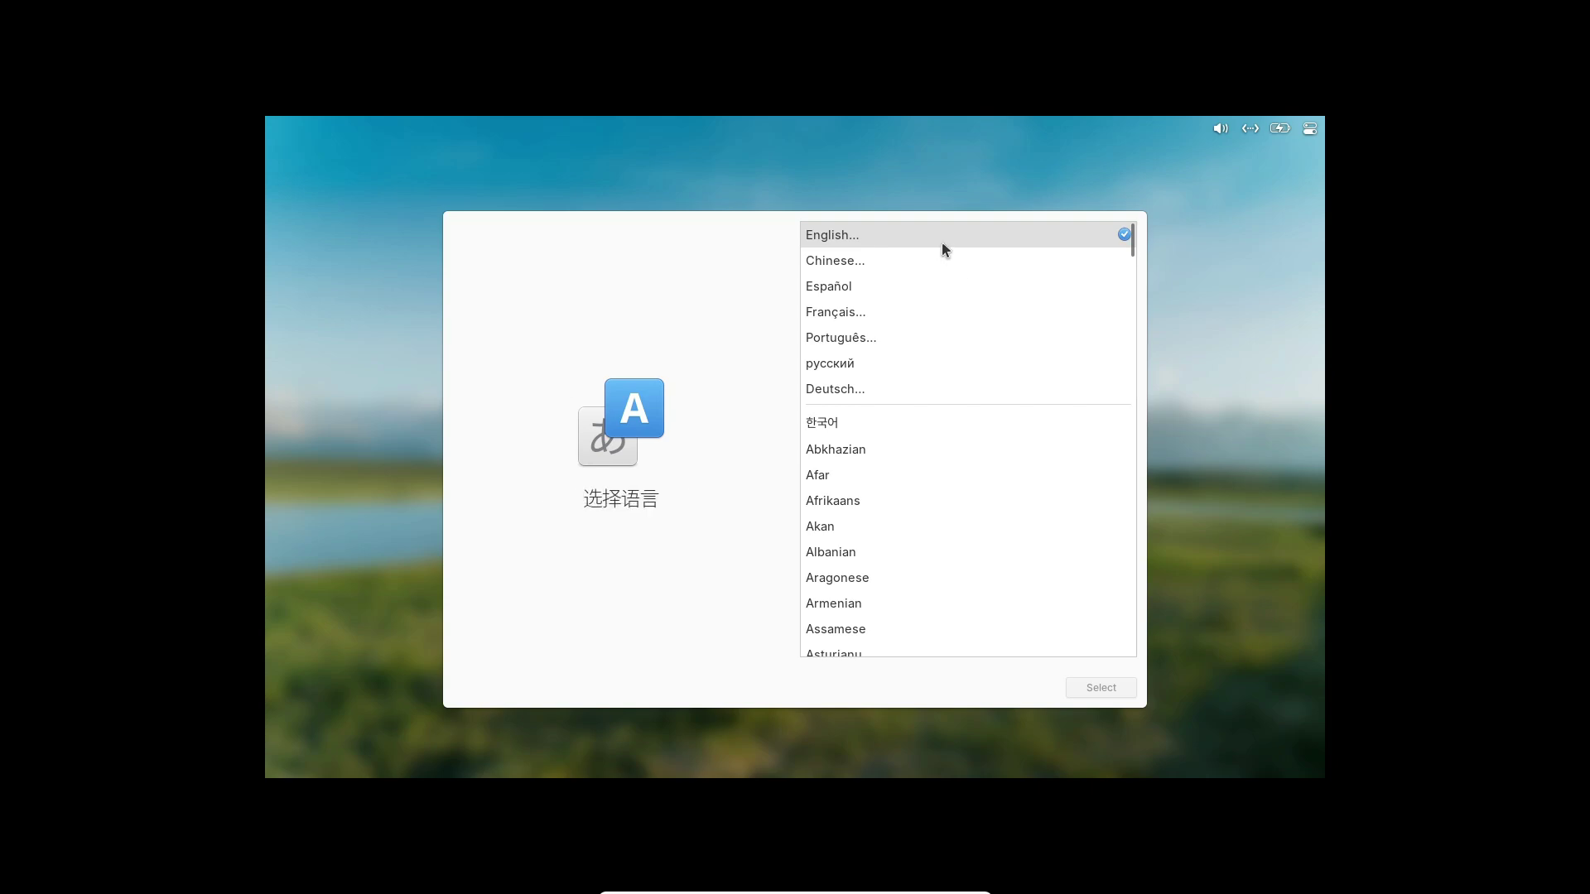
{"action": "left_click", "coordinate": [942, 240]}
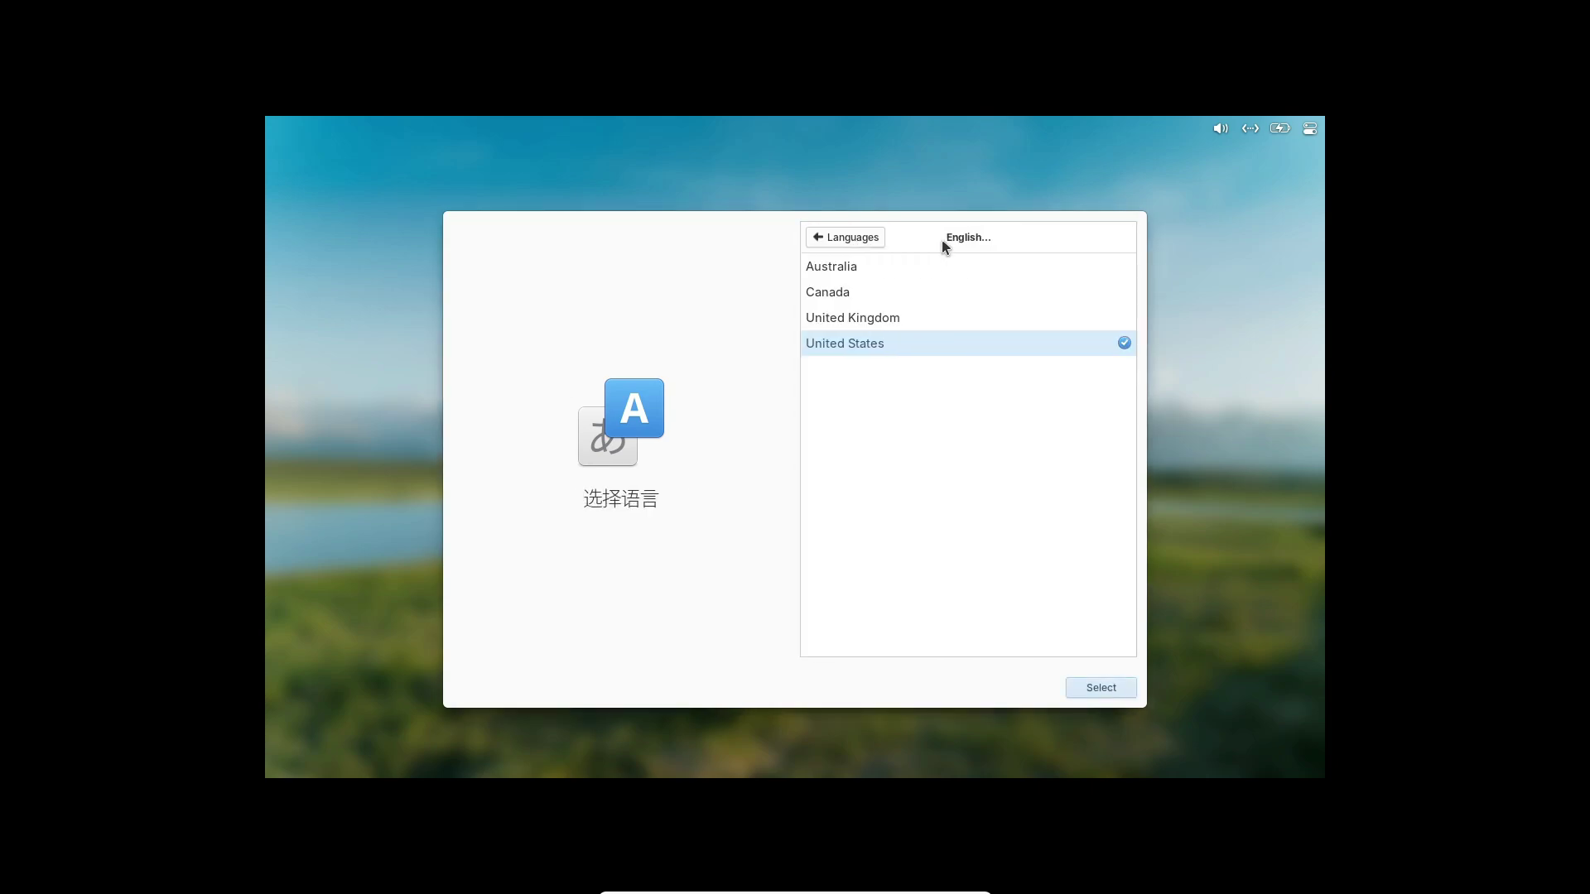
{"action": "left_click", "coordinate": [1119, 694]}
{"action": "left_click", "coordinate": [1119, 687]}
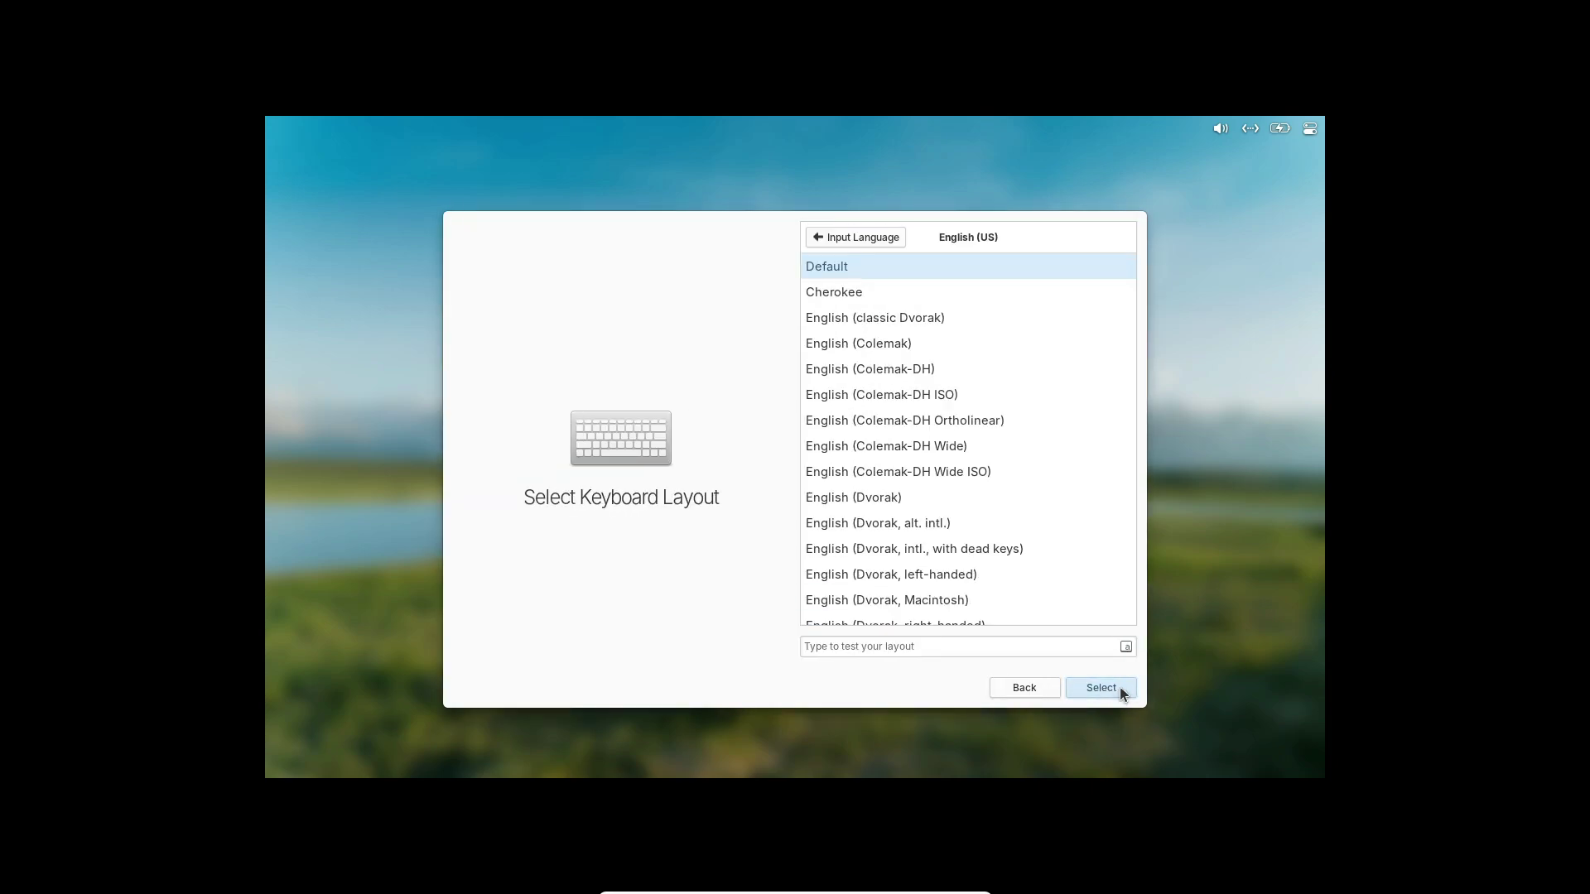
{"action": "left_click", "coordinate": [1119, 689]}
Enter the full name, then choose and confirm a password for the new account.
{"action": "type", "text": "code"}
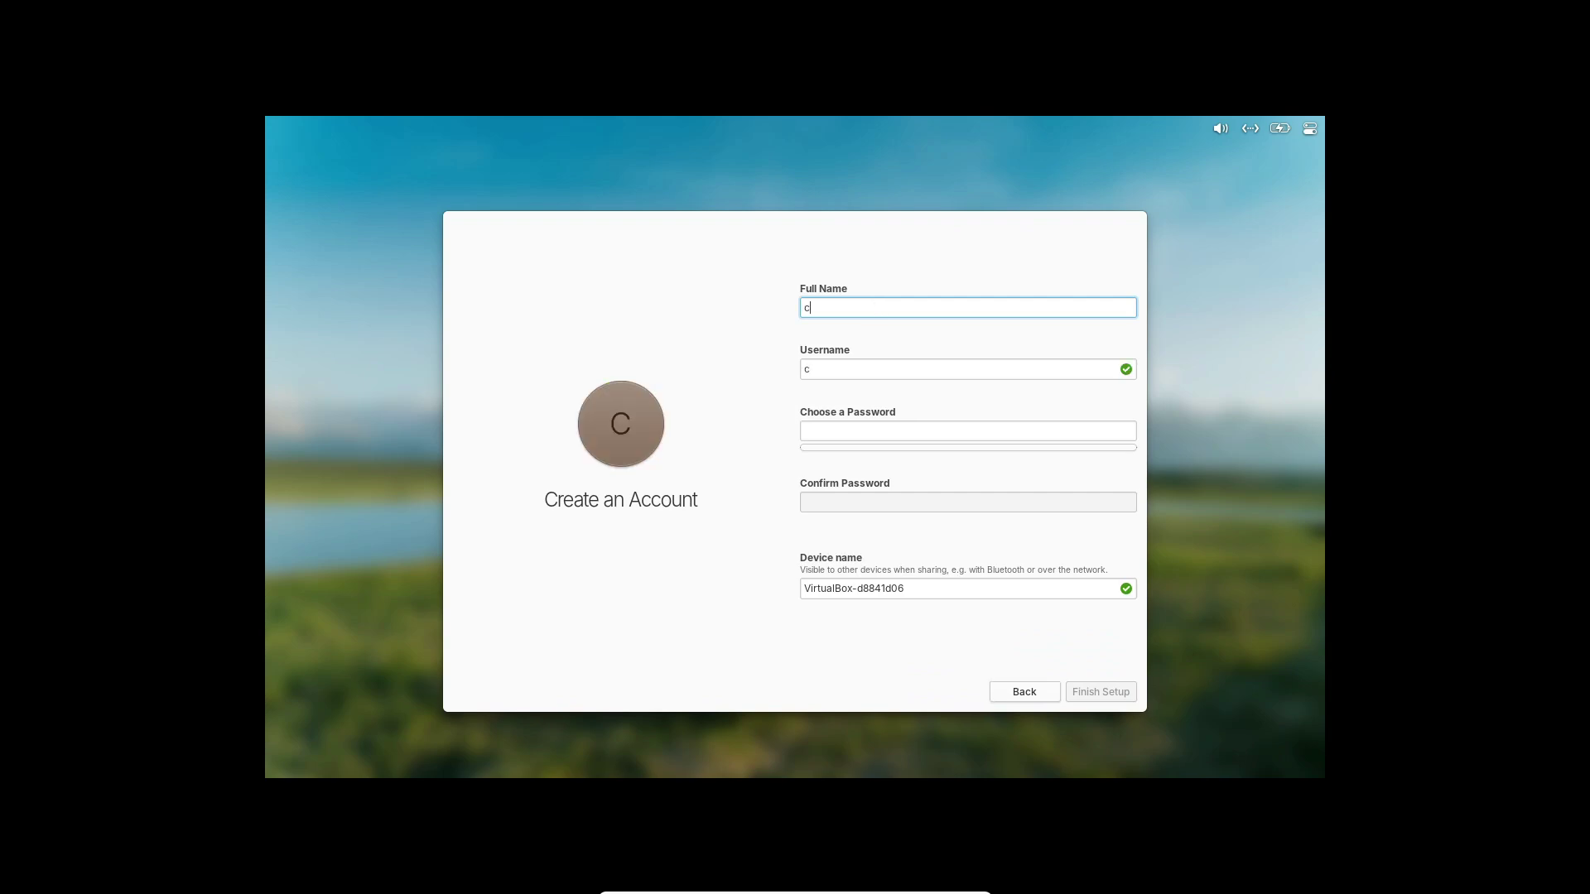
{"action": "key", "text": "Tab"}
{"action": "key", "text": "Tab"}
{"action": "type", "text": "••"}
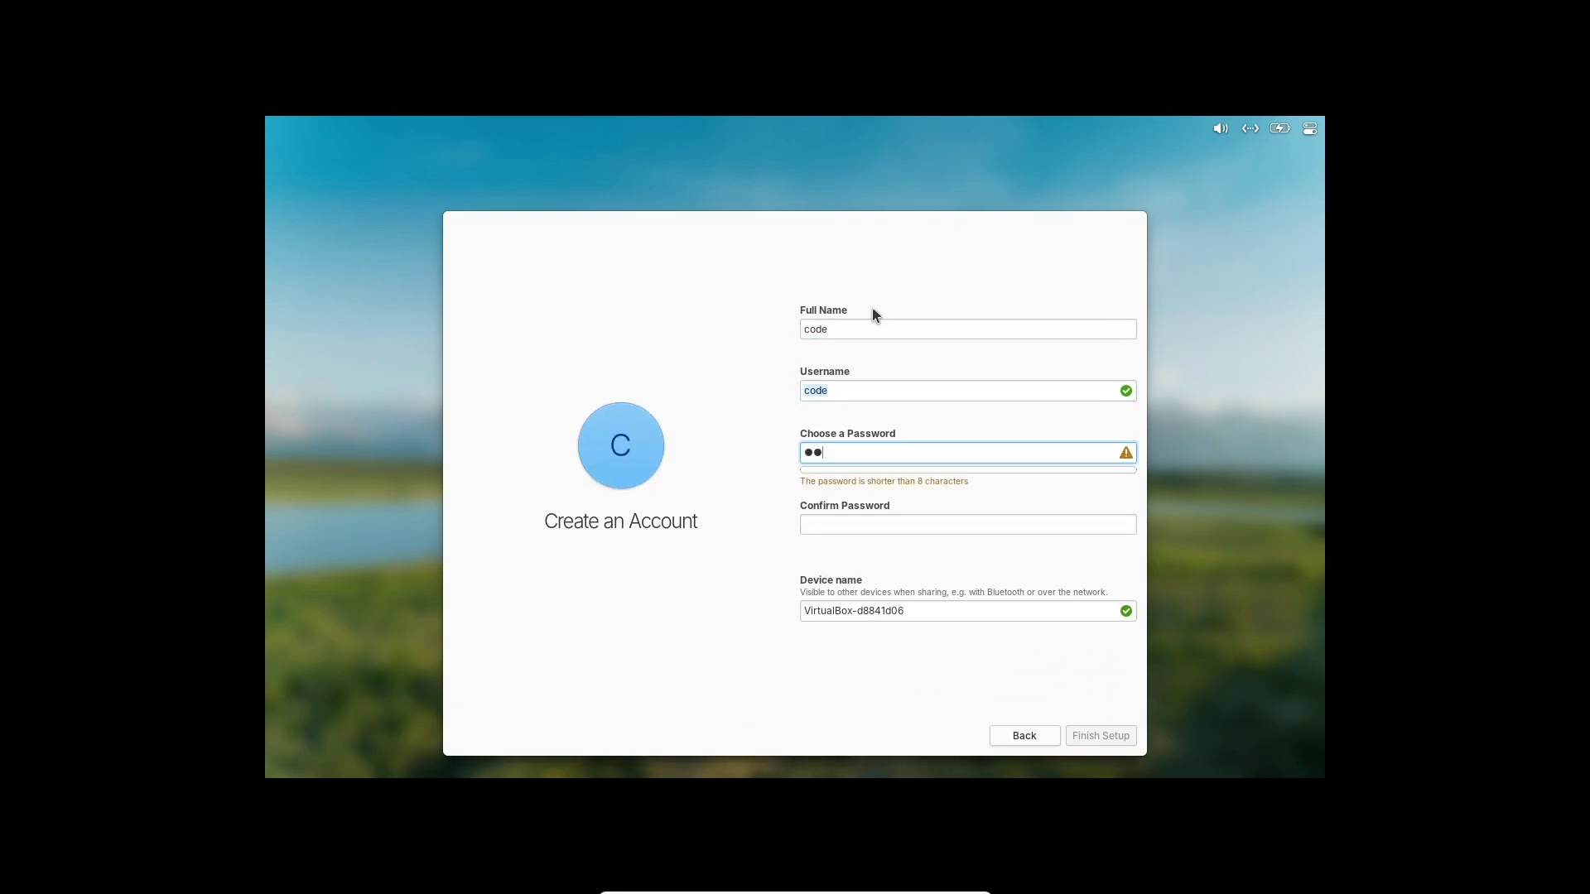
{"action": "key", "text": "Tab"}
{"action": "type", "text": "••••"}
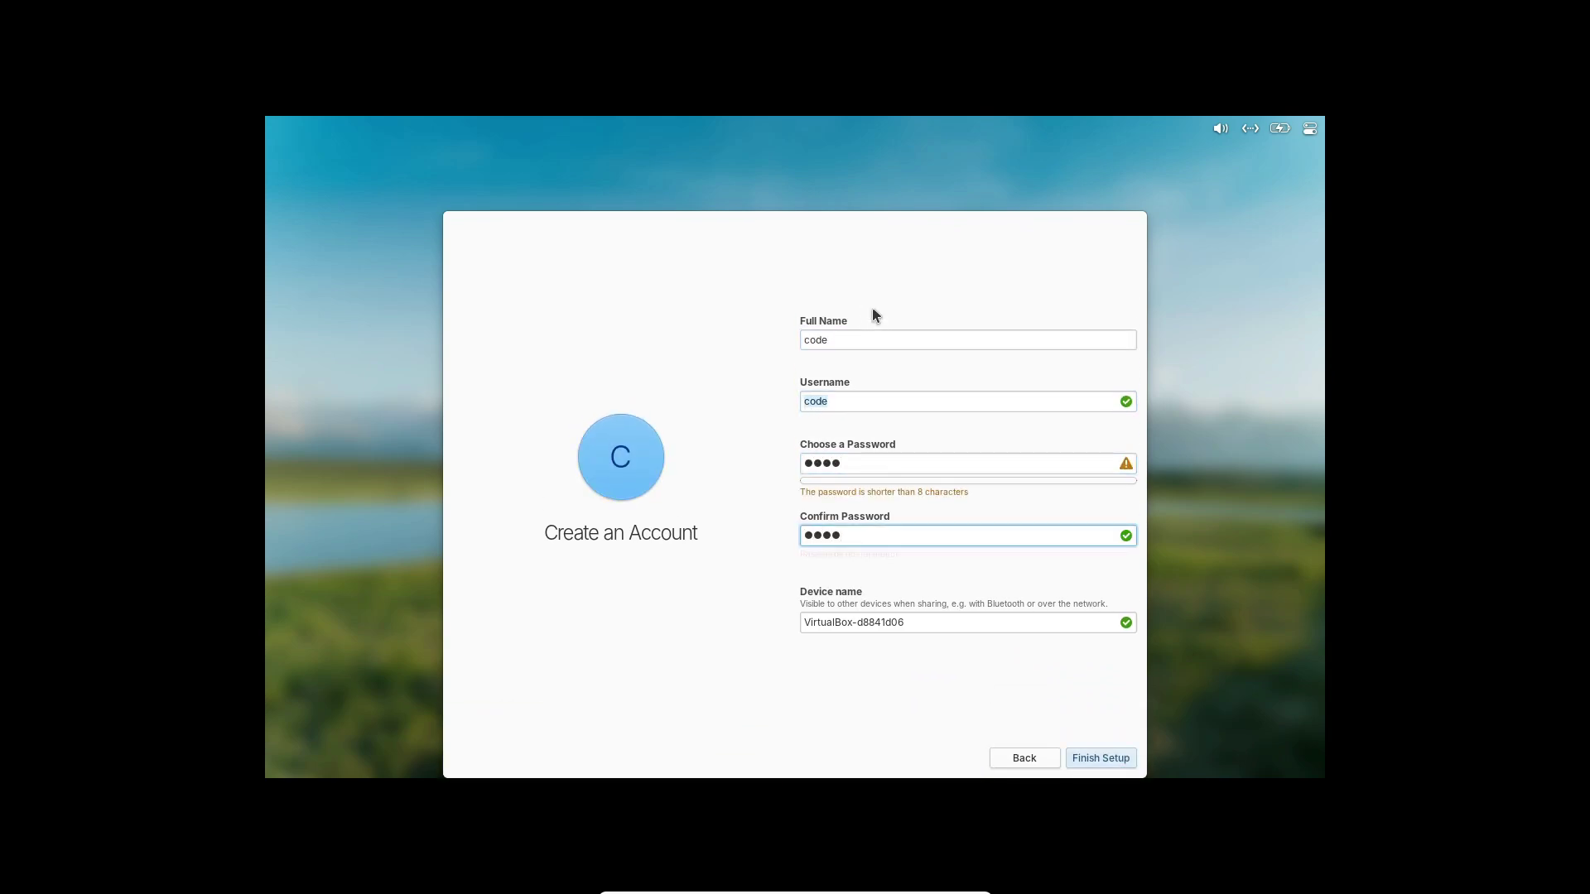
Rename the device to PC-d8841d06 and finish setup.
{"action": "left_click", "coordinate": [975, 624]}
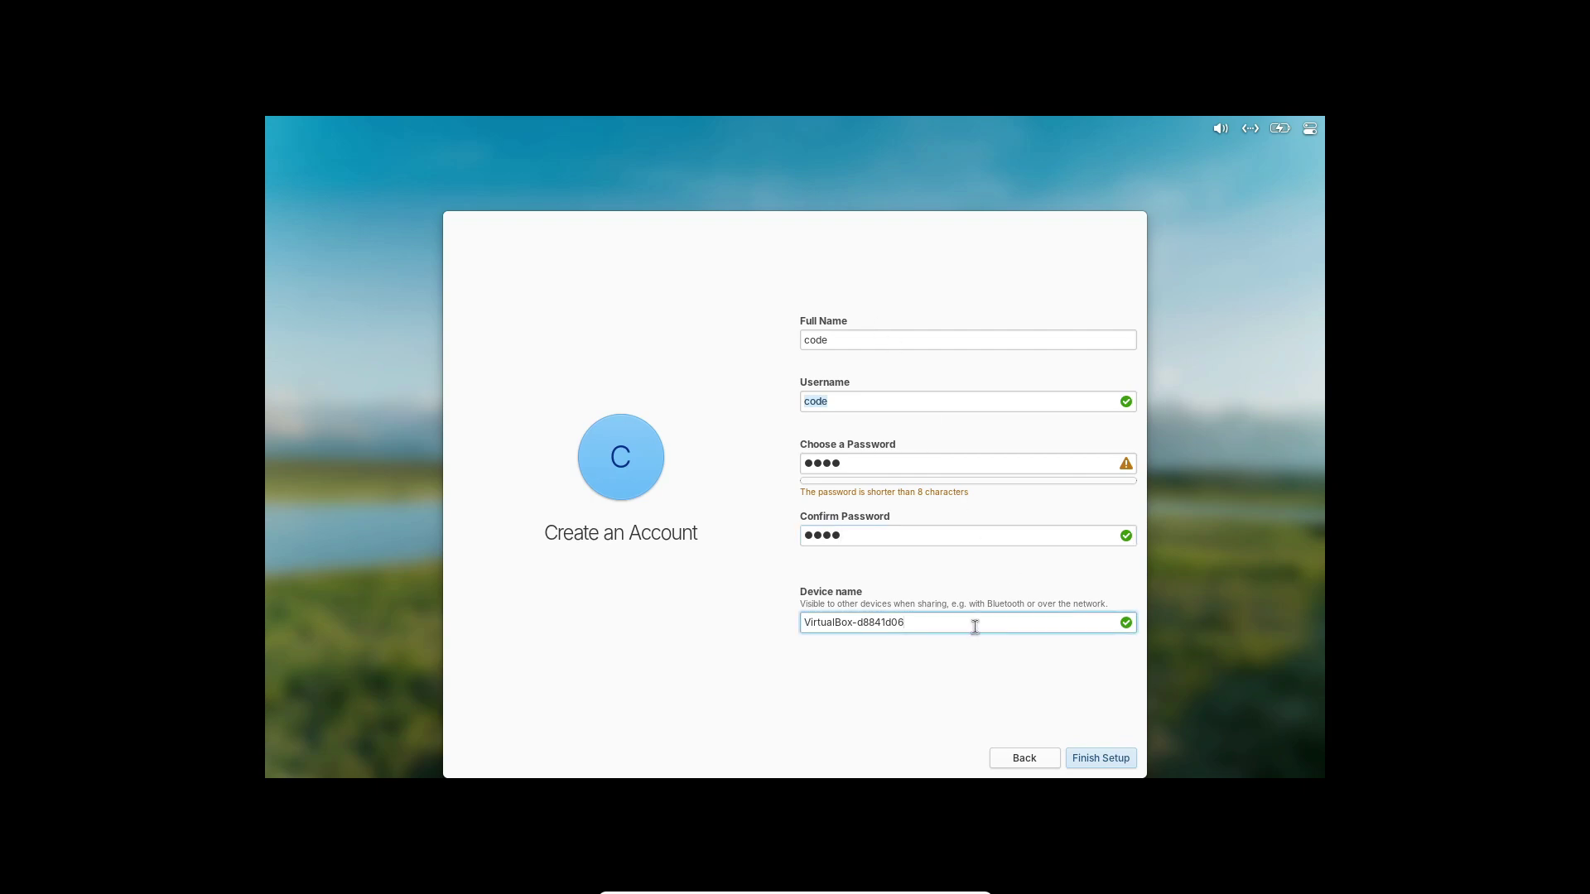
{"action": "left_click", "coordinate": [851, 622]}
{"action": "key", "text": "BackSpace"}
{"action": "key", "text": "BackSpace"}
{"action": "key", "text": "BackSpace"}
{"action": "key", "text": "BackSpace"}
{"action": "key", "text": "BackSpace"}
{"action": "key", "text": "BackSpace"}
{"action": "key", "text": "BackSpace"}
{"action": "key", "text": "BackSpace"}
{"action": "key", "text": "BackSpace"}
{"action": "key", "text": "BackSpace"}
{"action": "type", "text": "PC"}
{"action": "left_click", "coordinate": [1115, 760]}
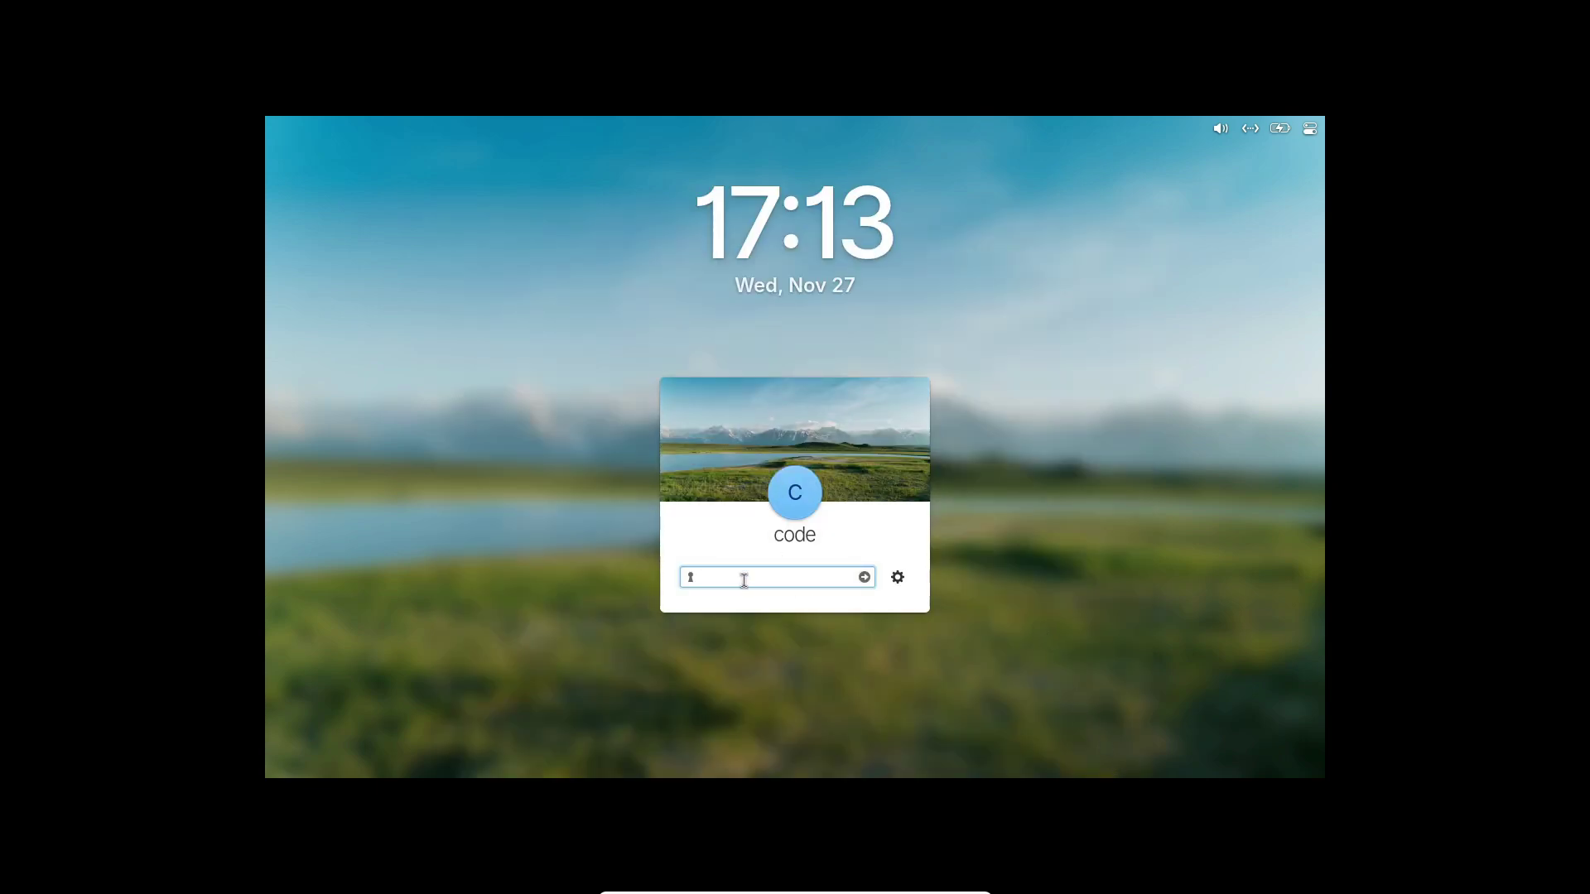
Enter the account password at the lock screen to log in.
{"action": "key", "text": "Return"}
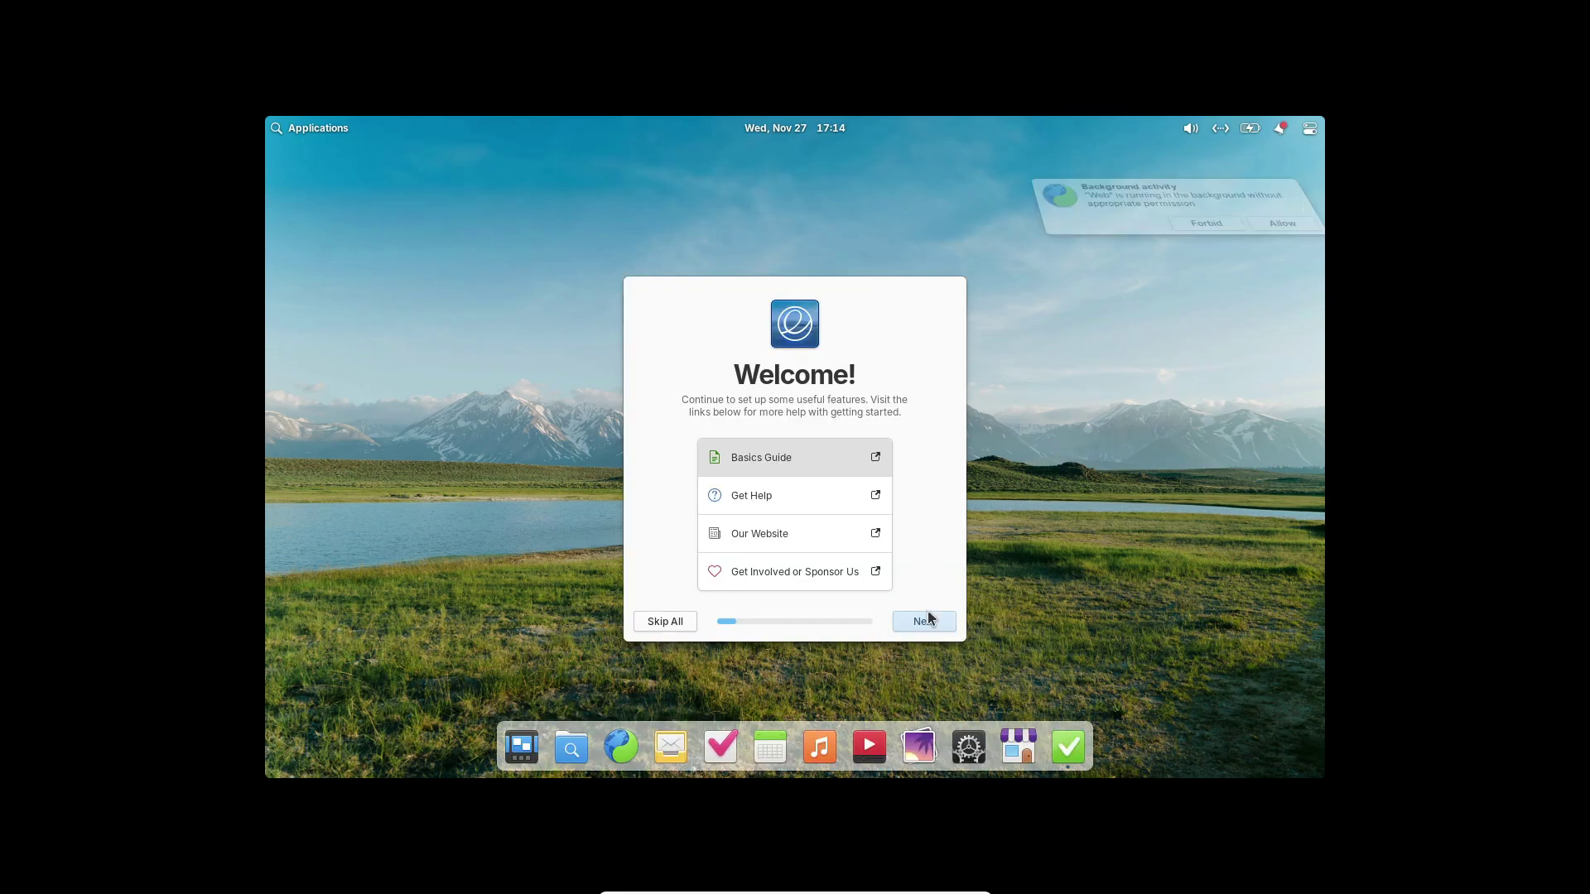
Accept the defaults on the Welcome, Look, Night Light, Housekeeping, Online Accounts, Apps and Updates pages, then finish.
{"action": "left_click", "coordinate": [928, 629]}
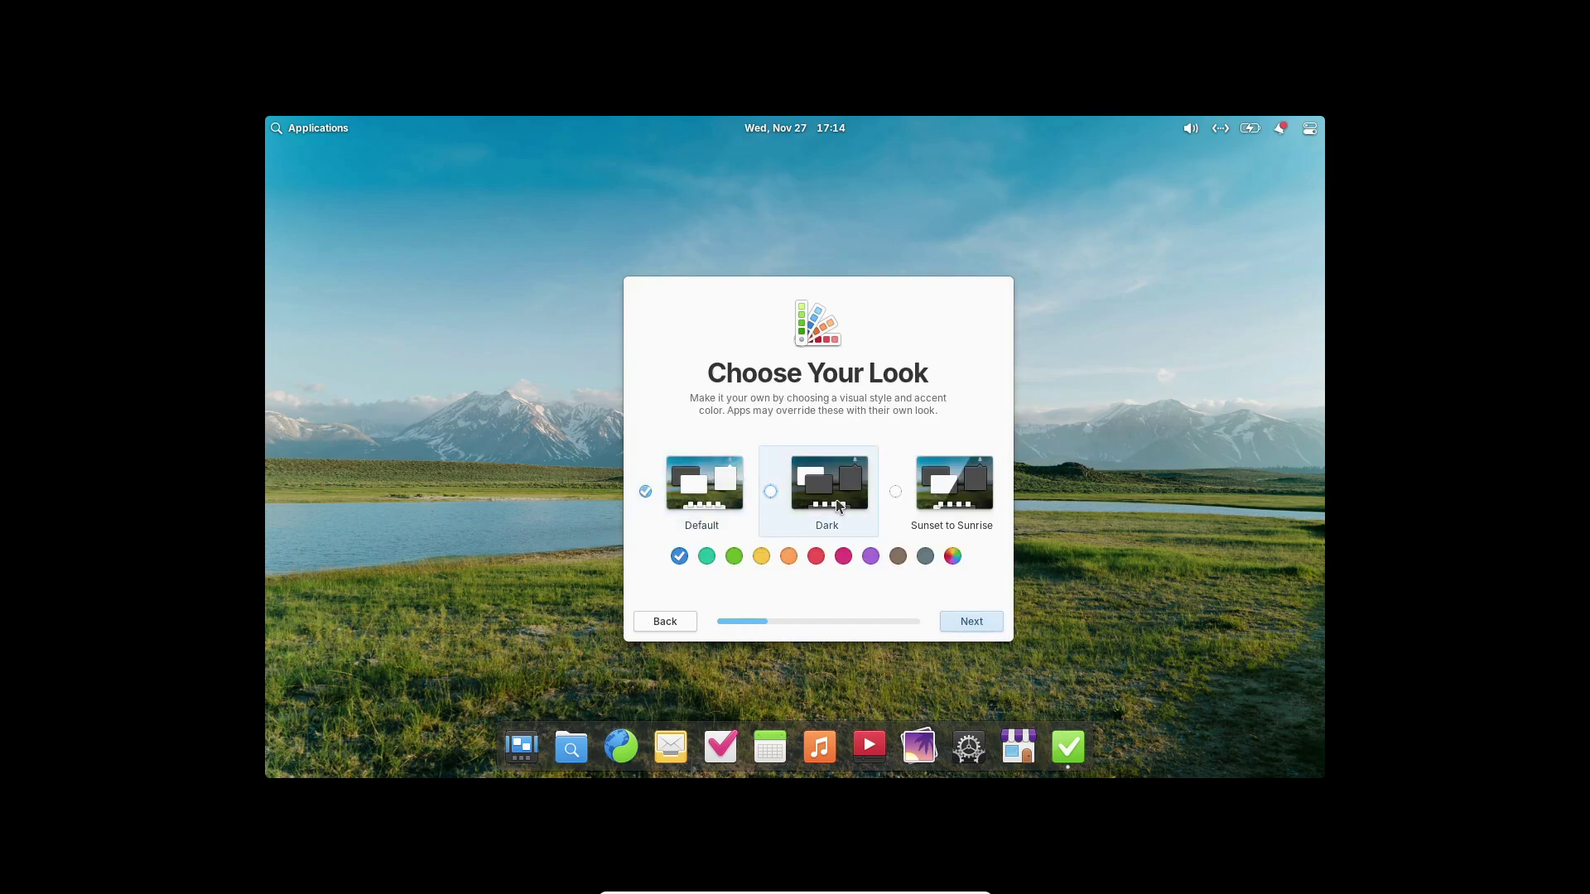
{"action": "left_click", "coordinate": [981, 628]}
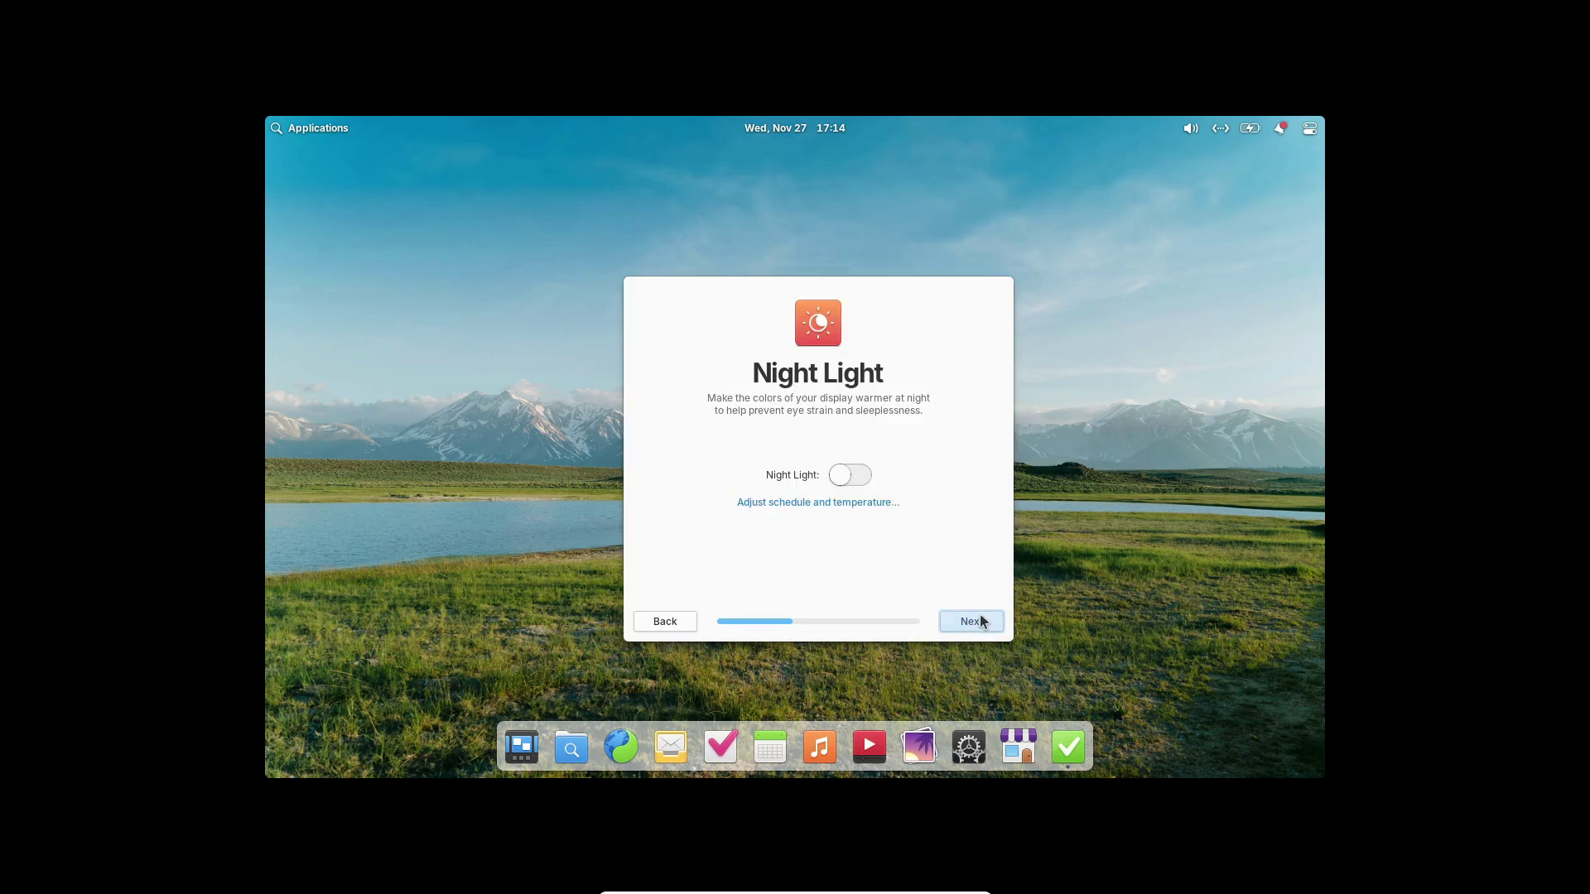
{"action": "left_click", "coordinate": [977, 621]}
{"action": "left_click", "coordinate": [982, 622]}
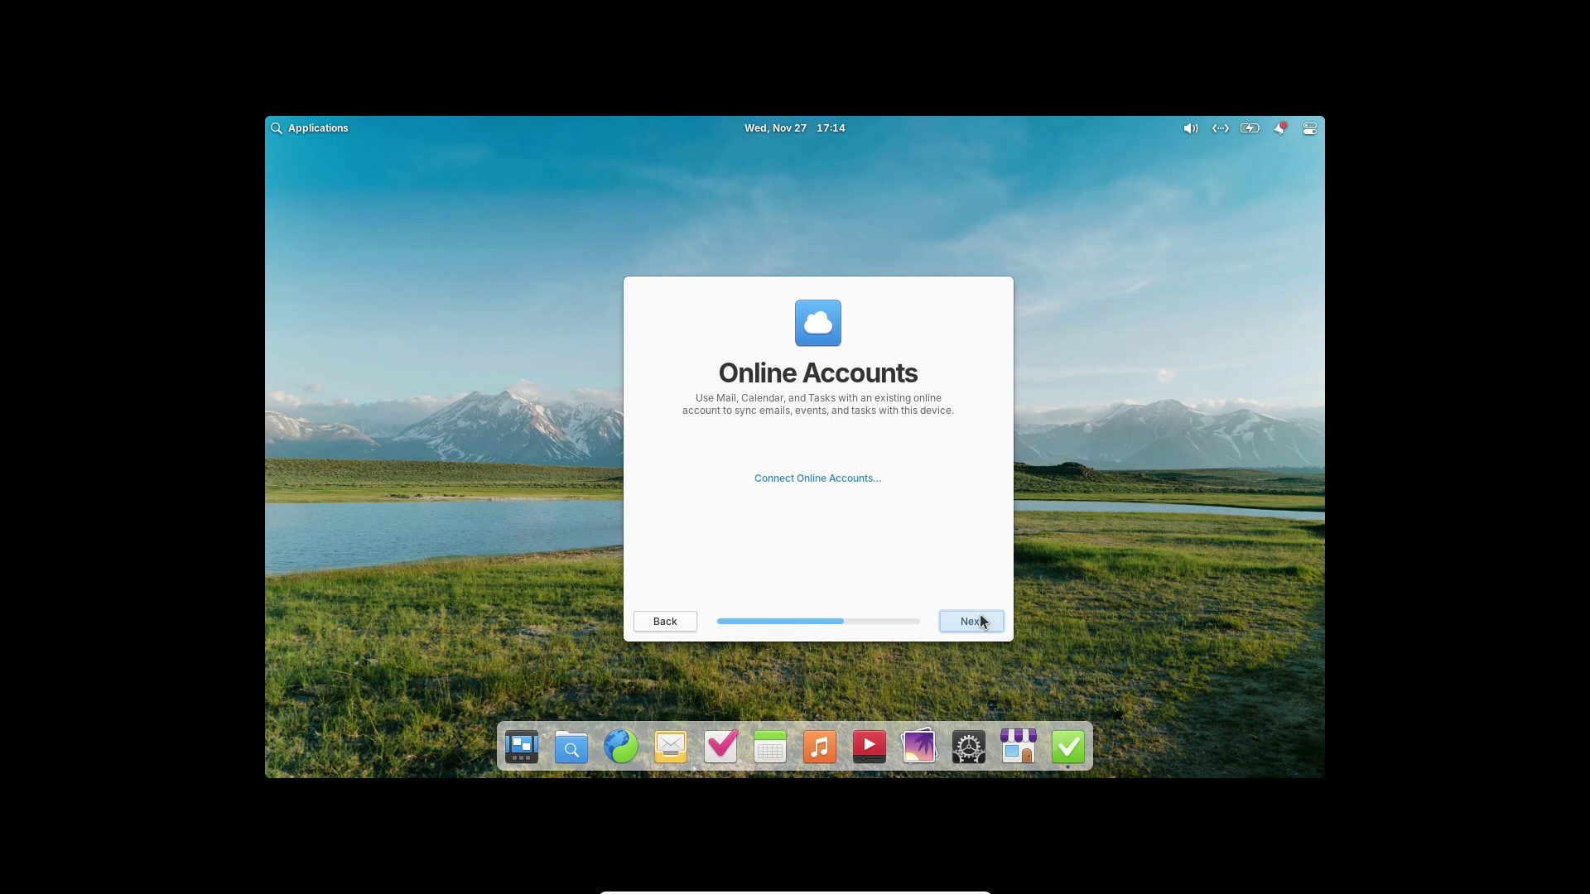
{"action": "left_click", "coordinate": [982, 621]}
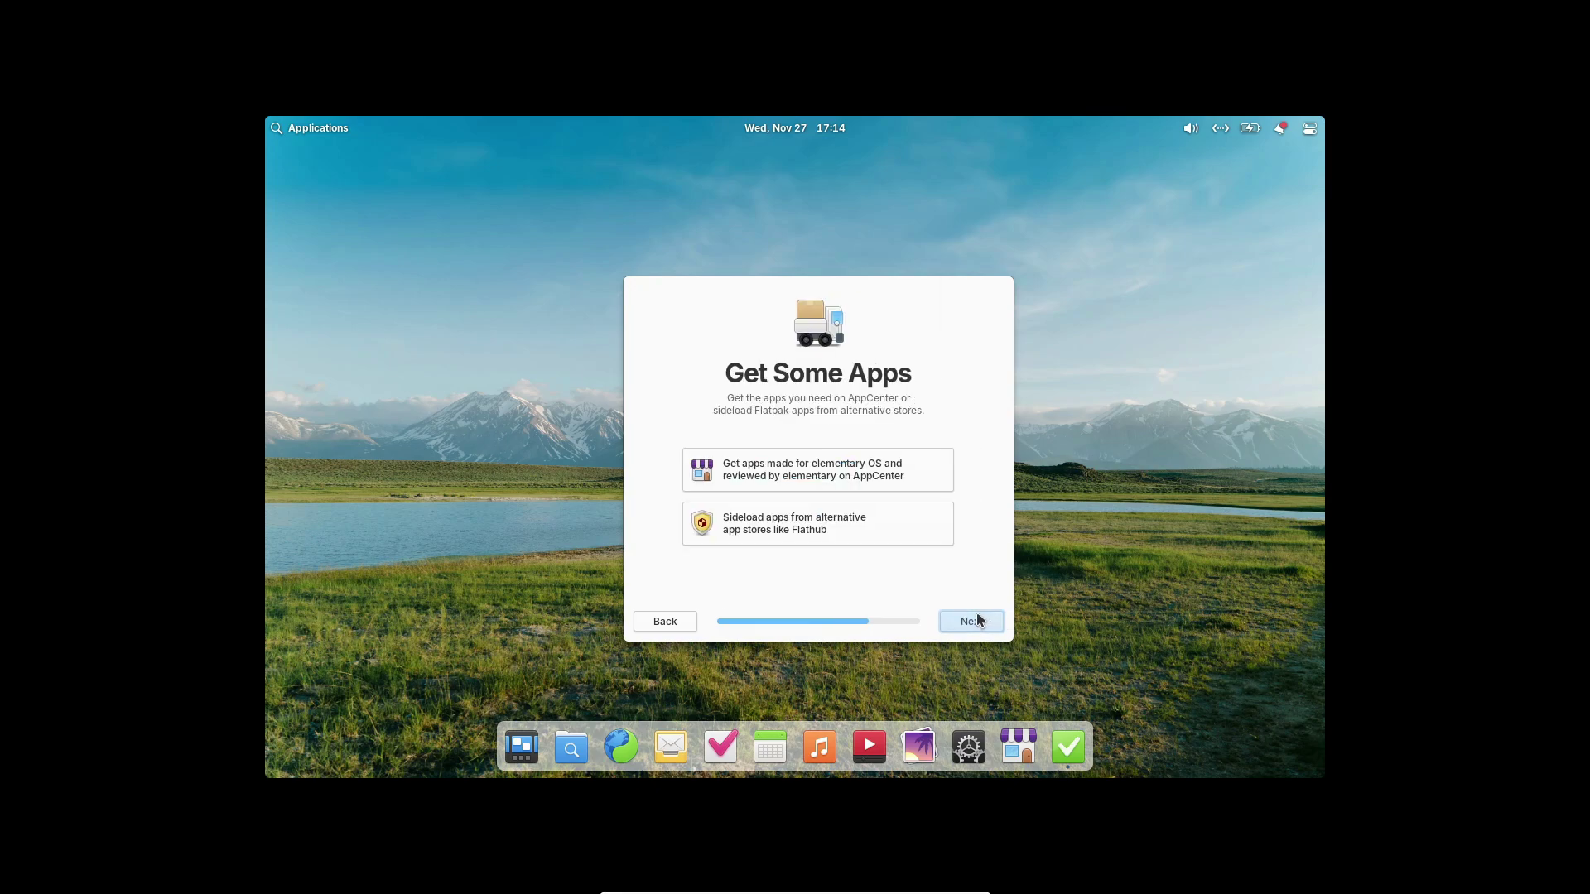
{"action": "left_click", "coordinate": [979, 626]}
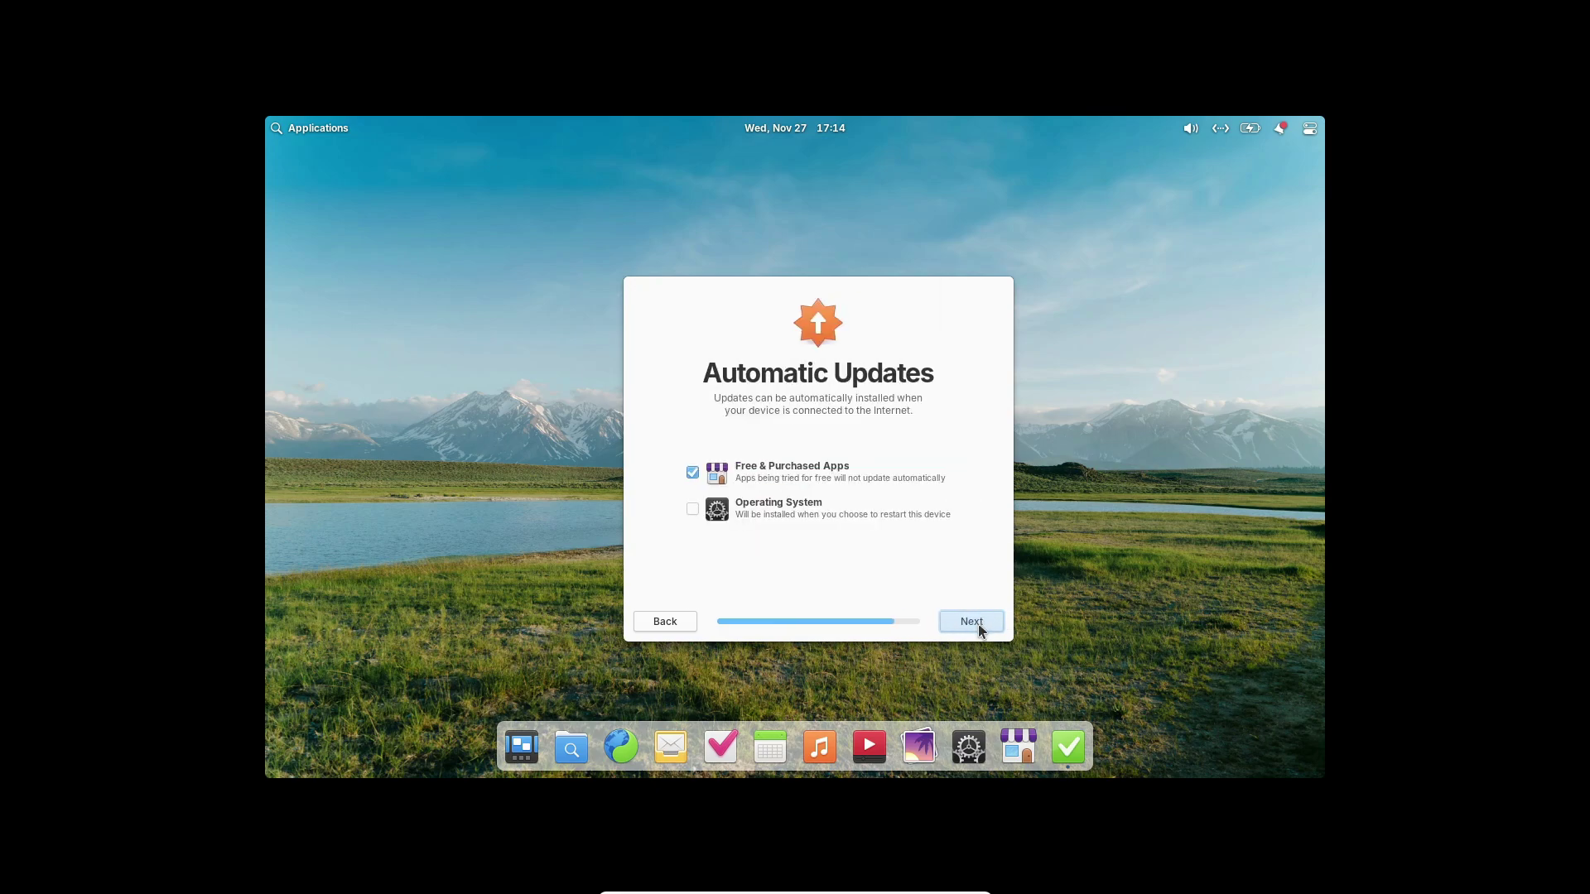
{"action": "left_click", "coordinate": [979, 626]}
{"action": "left_click", "coordinate": [977, 626]}
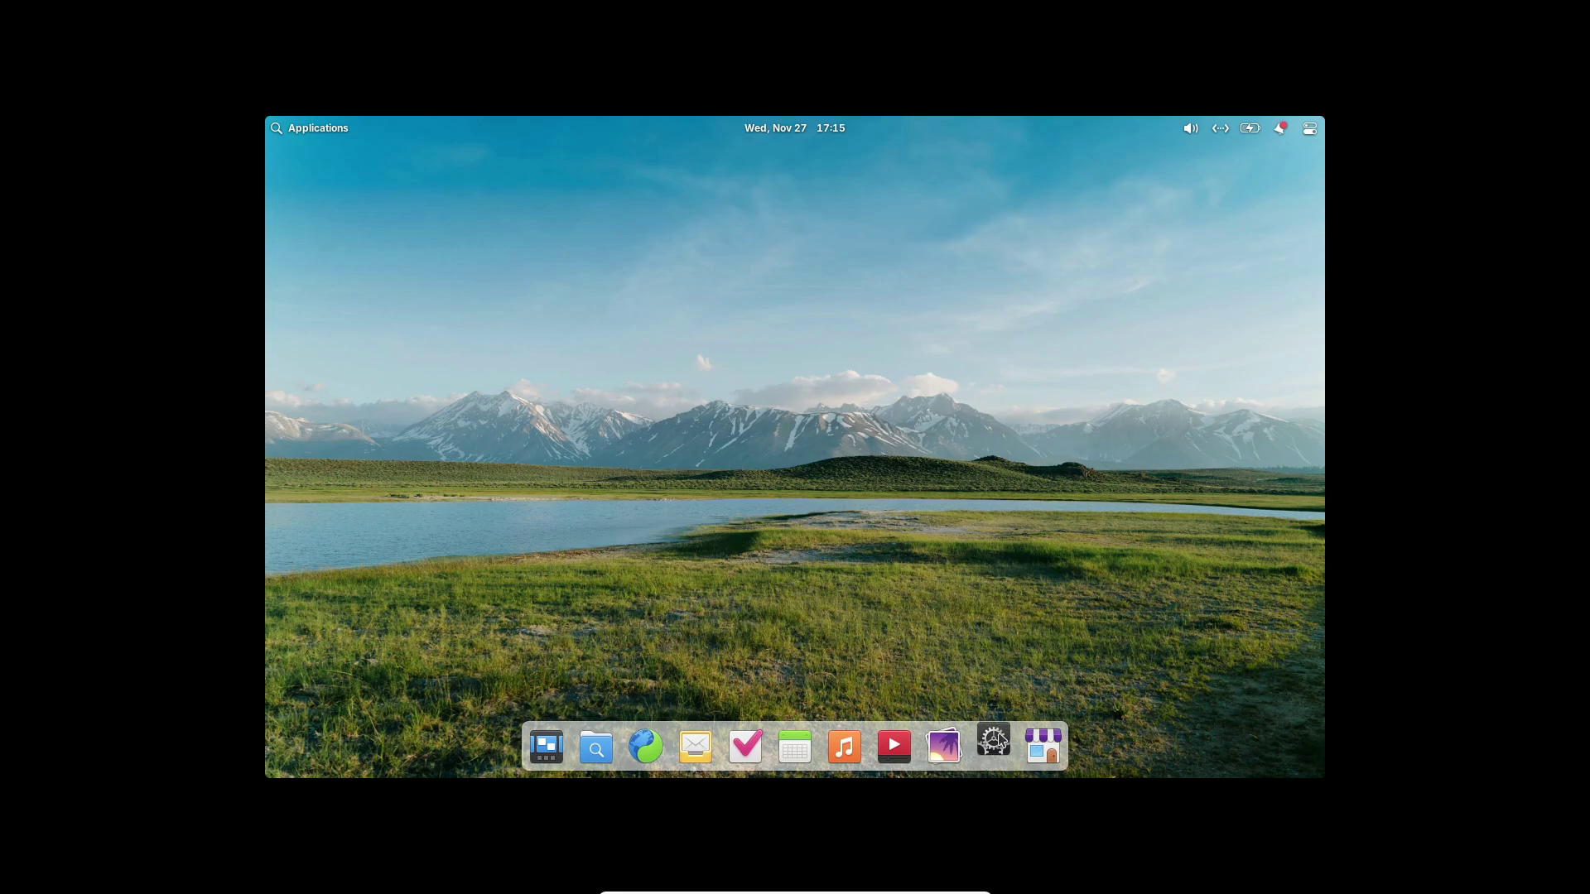
Open the Displays settings and look at the scaling factor choices without changing them.
{"action": "left_click", "coordinate": [995, 739]}
{"action": "left_click", "coordinate": [498, 451]}
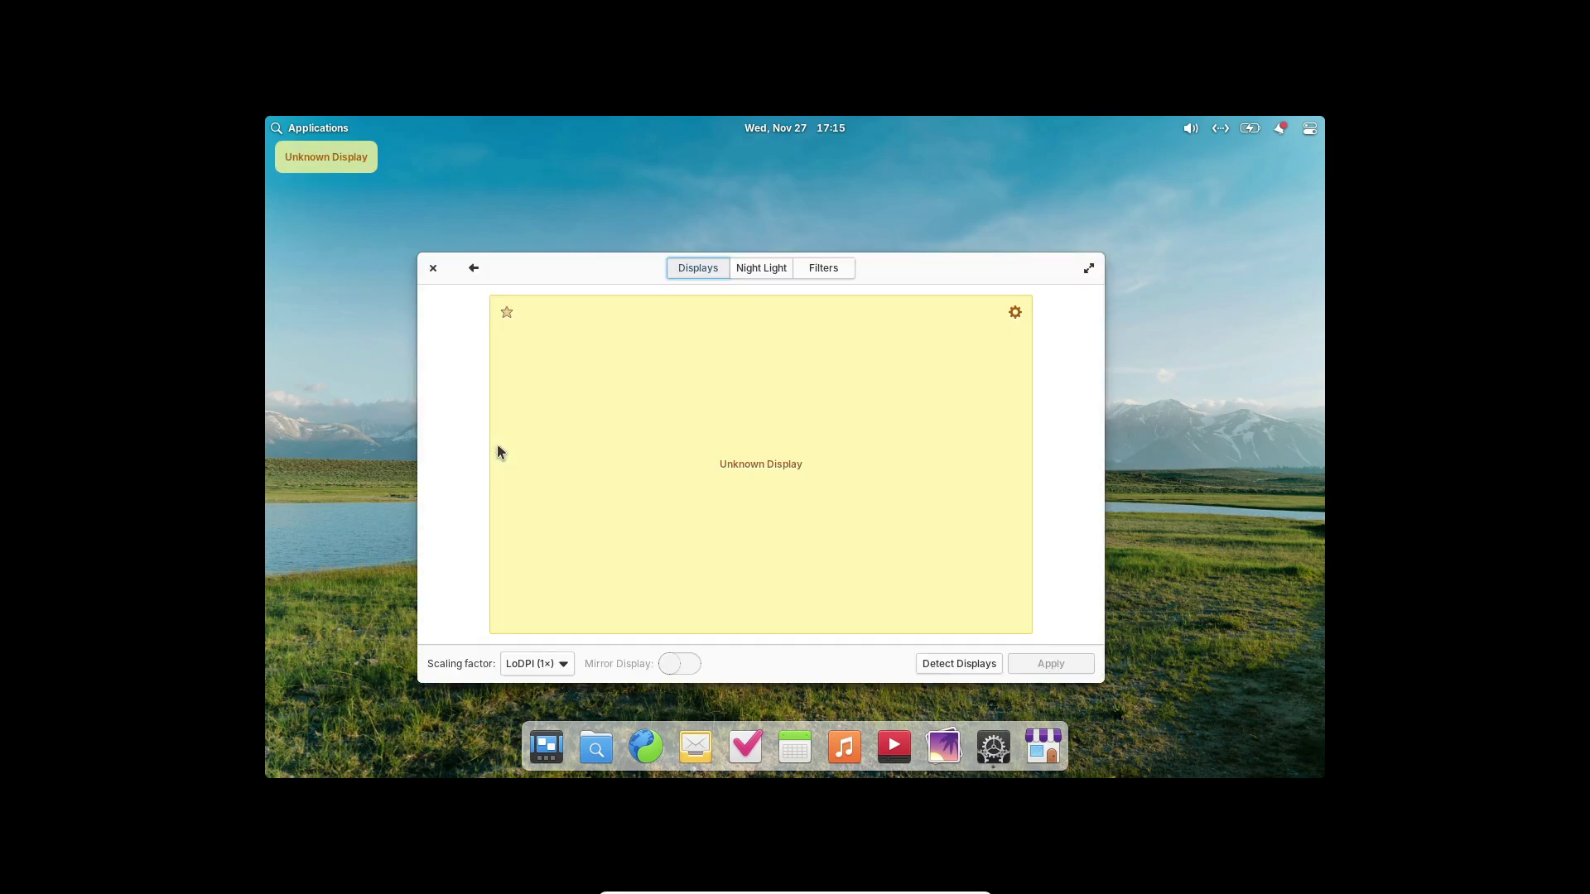
{"action": "left_click", "coordinate": [563, 666]}
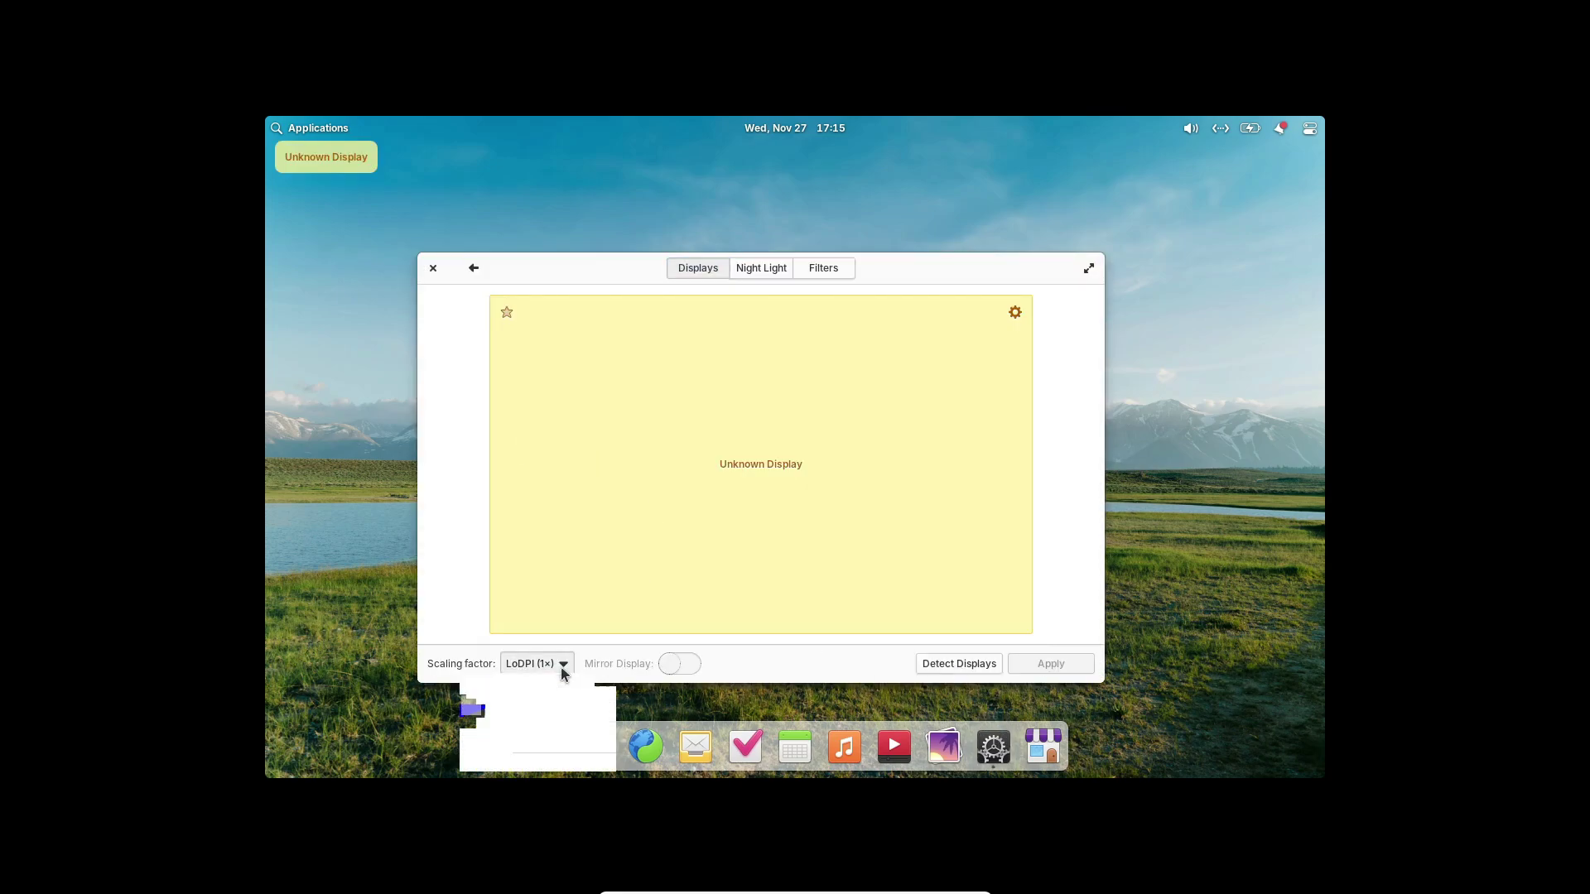
{"action": "left_click", "coordinate": [563, 669]}
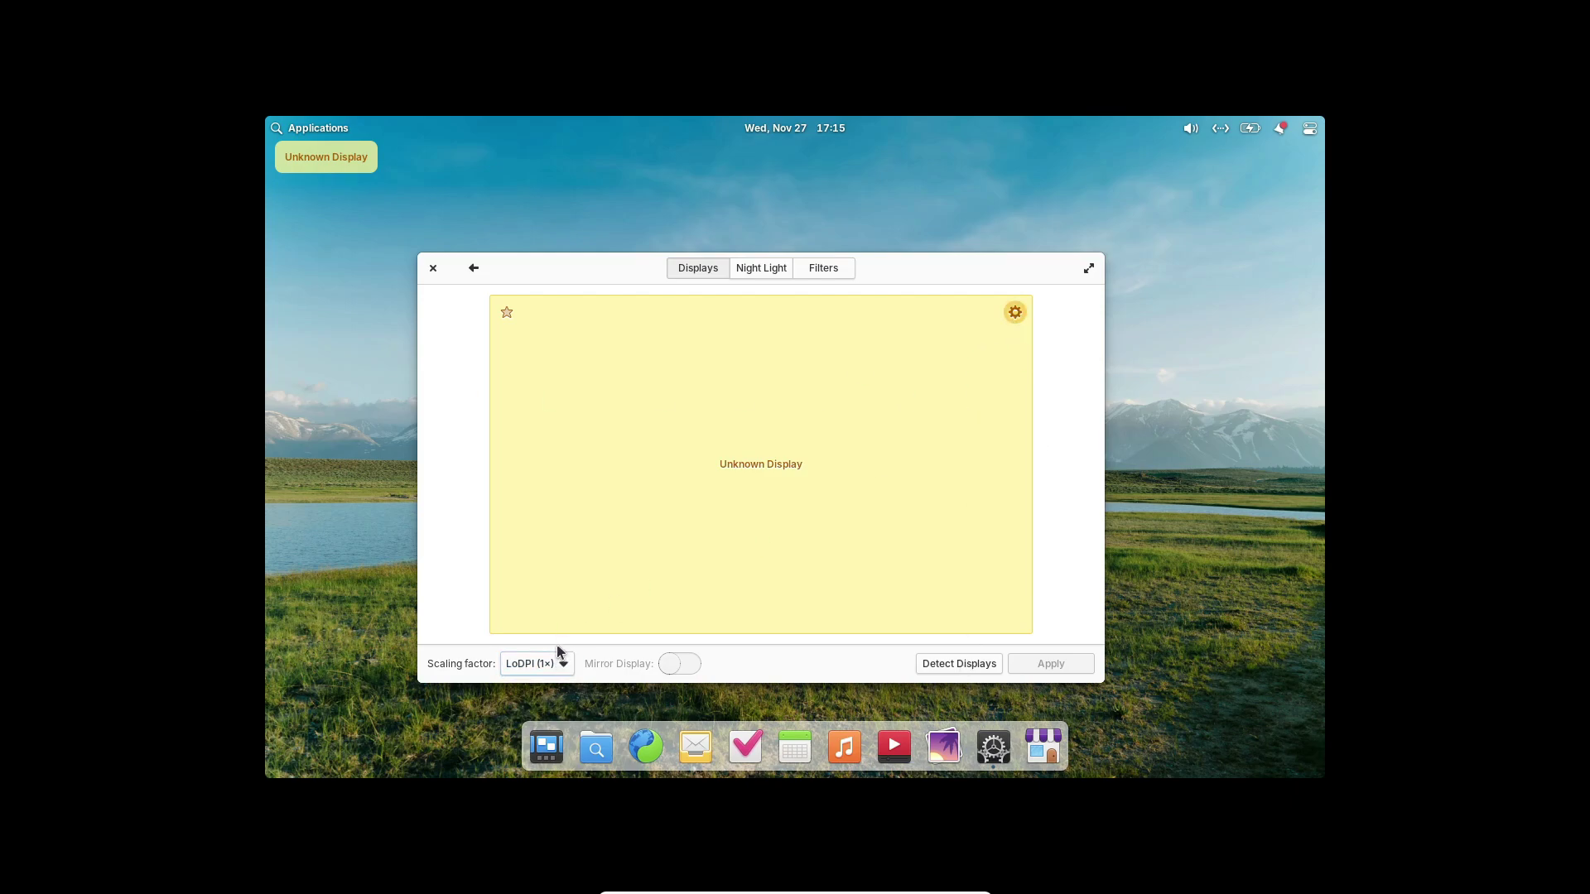
Set the display resolution to 1920×1080, keep the new settings, and close the window.
{"action": "left_click", "coordinate": [1015, 312]}
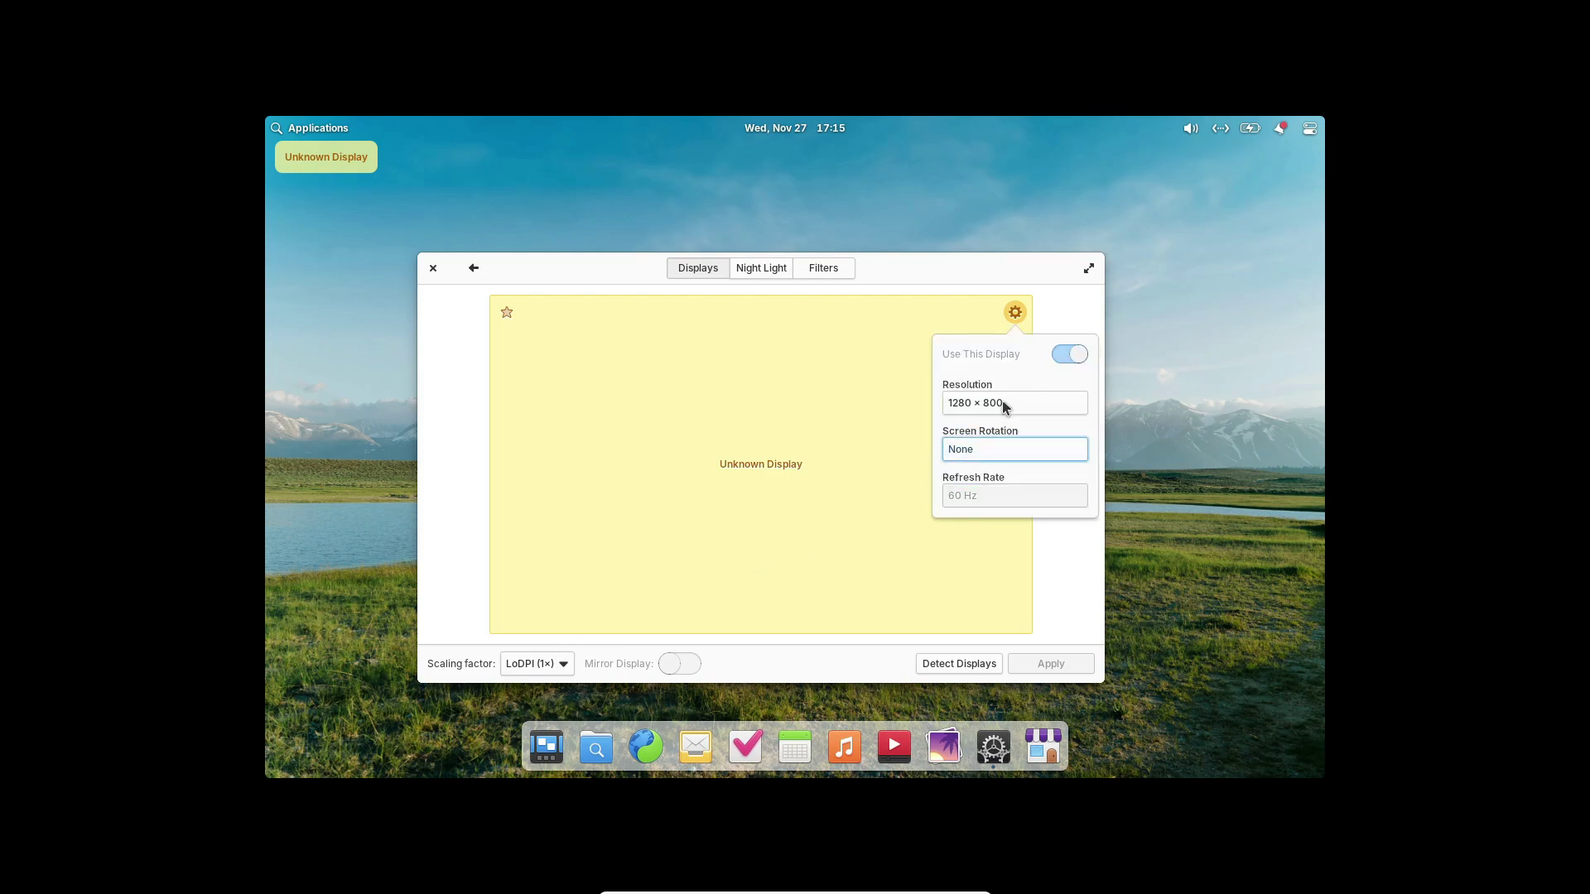
{"action": "left_click", "coordinate": [1003, 402]}
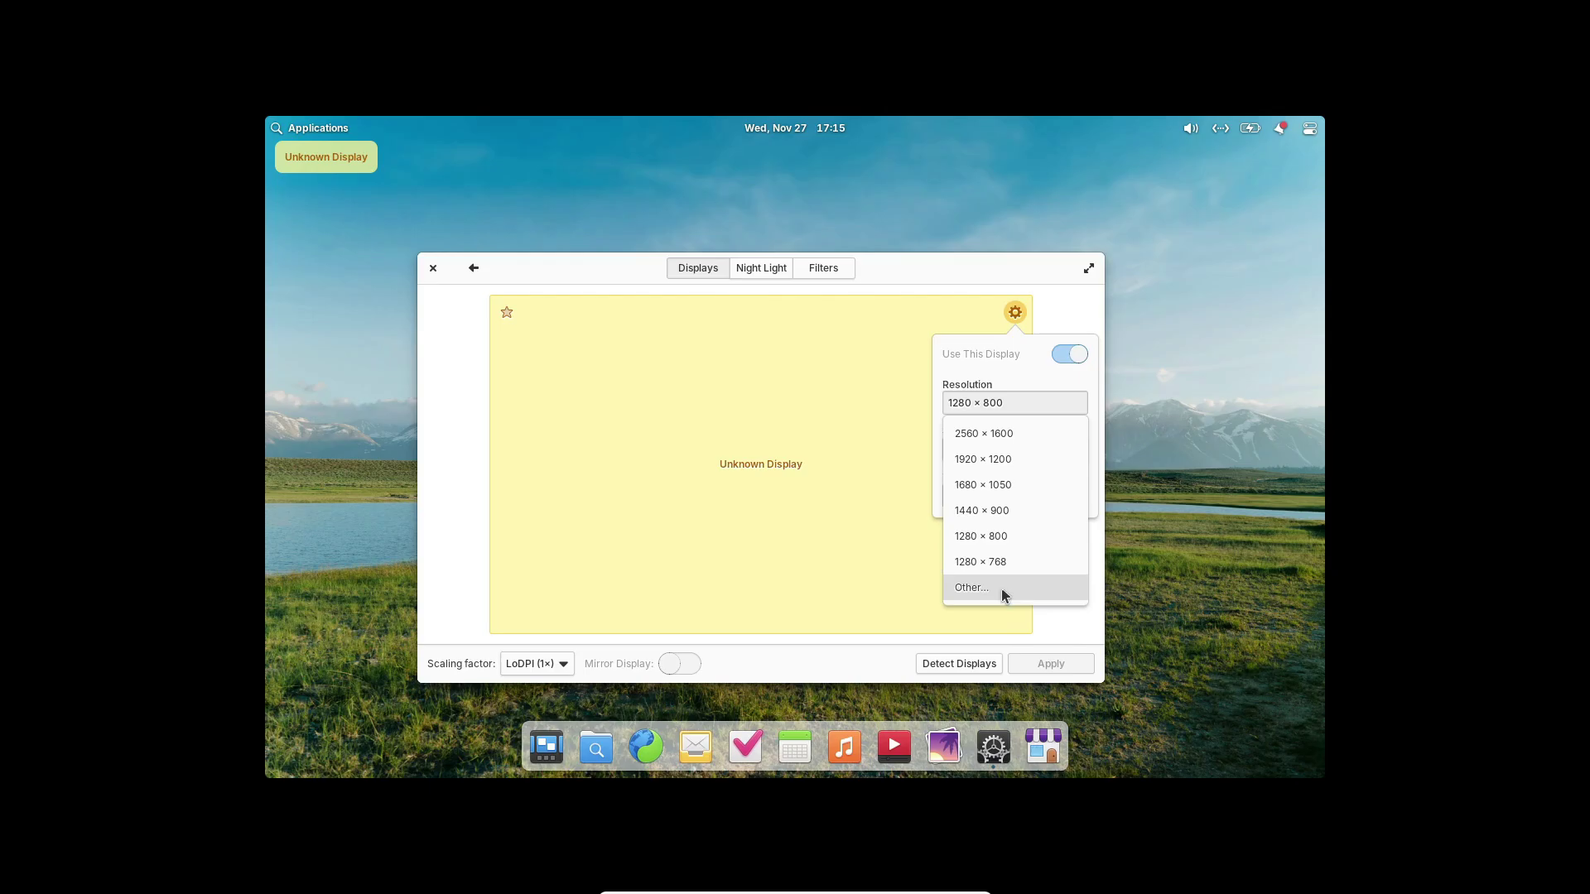
{"action": "left_click", "coordinate": [1006, 590]}
{"action": "left_click", "coordinate": [1016, 545]}
{"action": "left_click", "coordinate": [933, 500]}
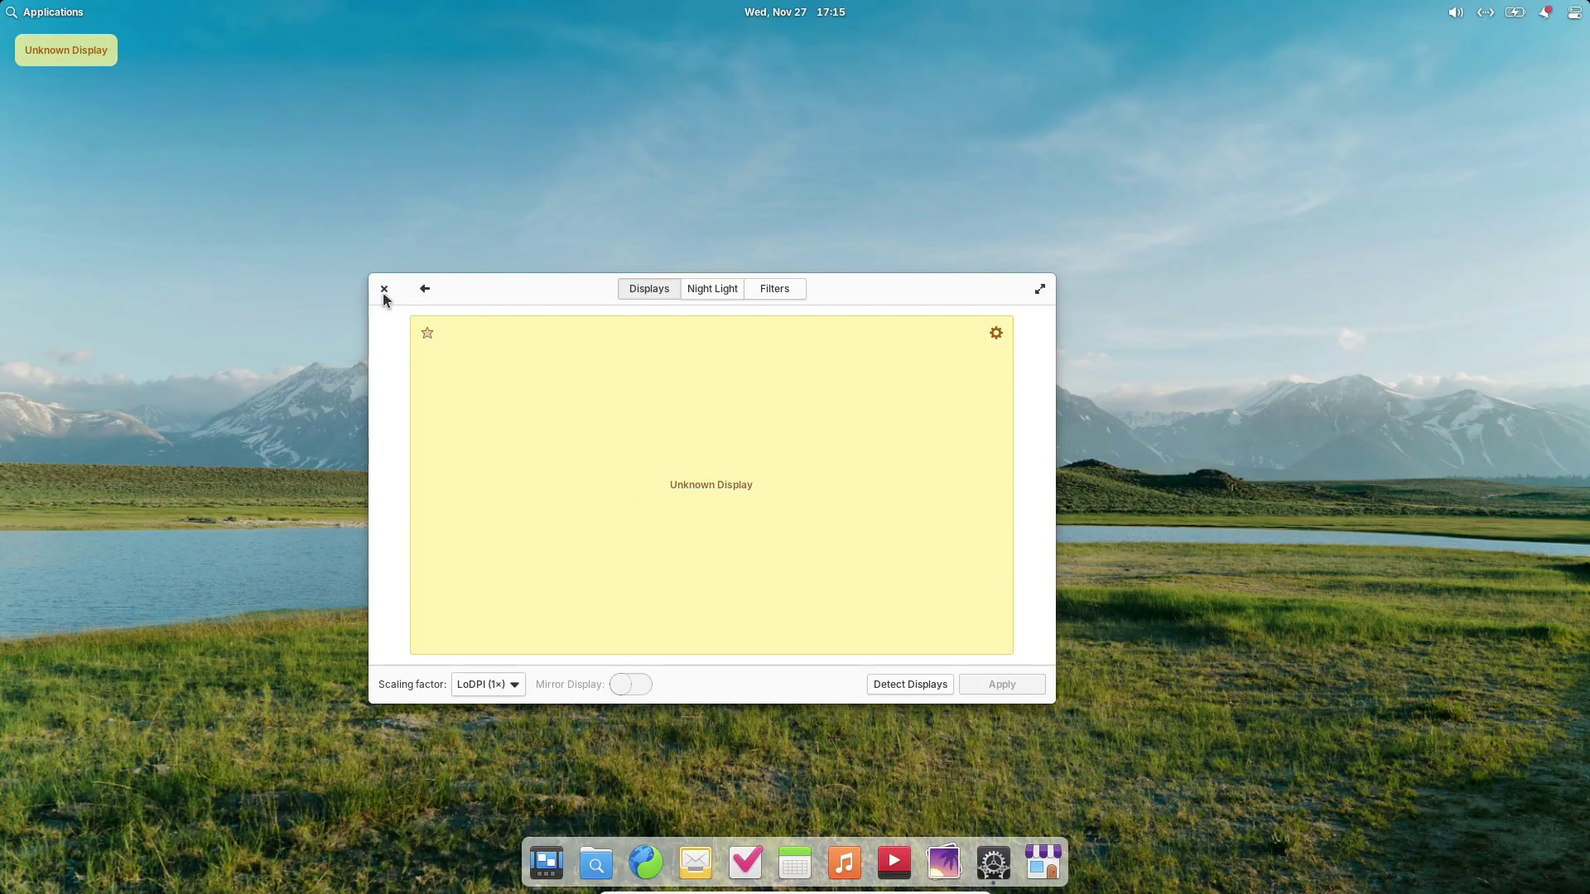
{"action": "left_click", "coordinate": [384, 293]}
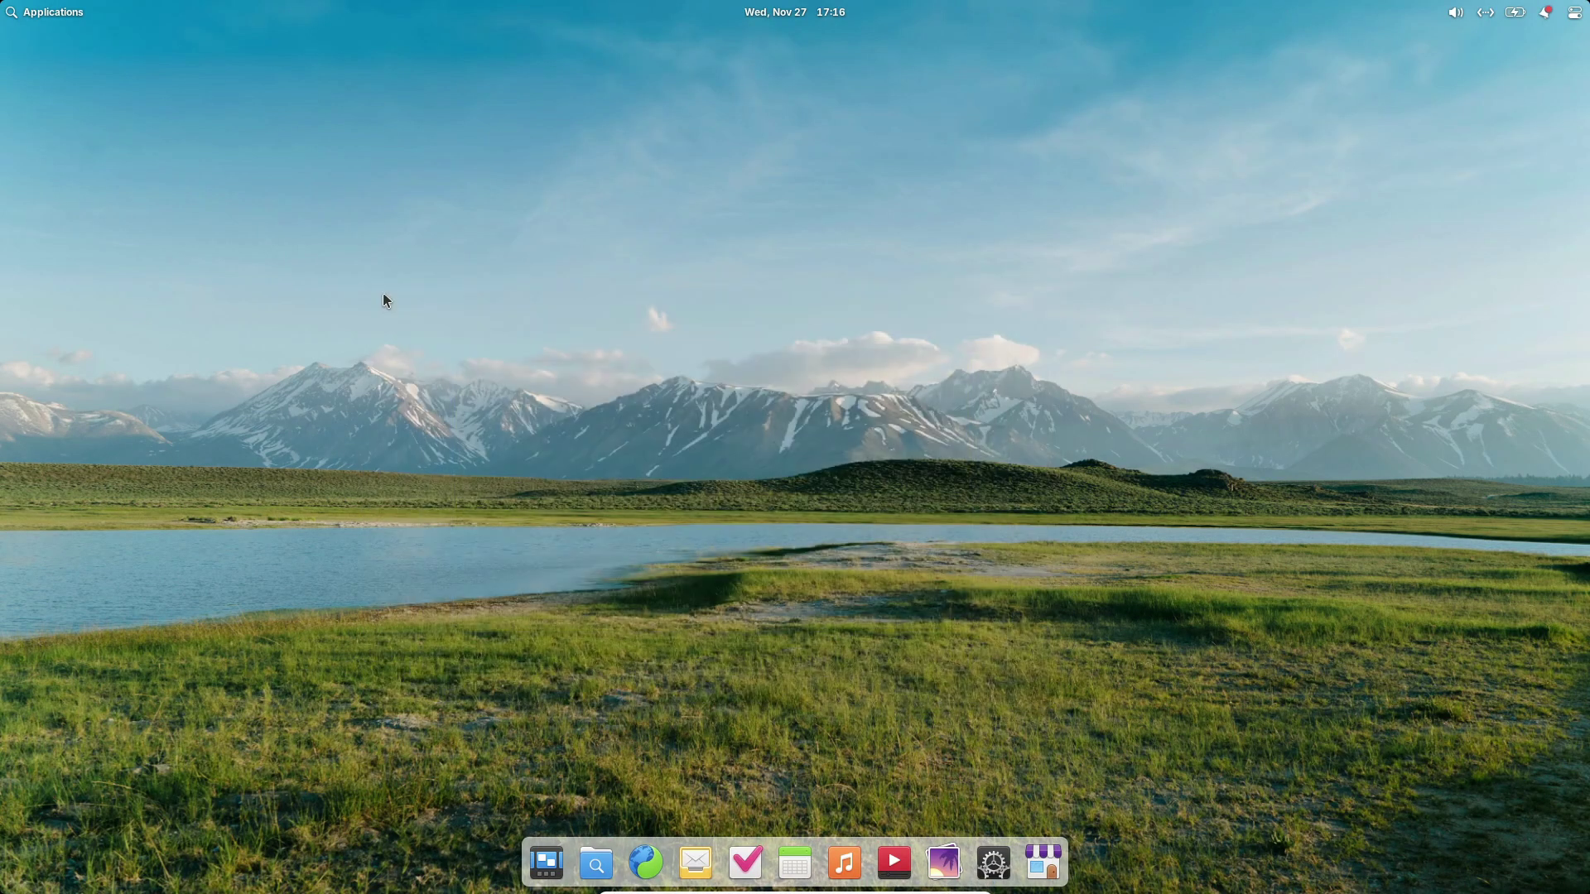
Open the Applications menu and scroll through the installed app grid.
{"action": "left_click", "coordinate": [61, 18]}
{"action": "left_click", "coordinate": [54, 12]}
{"action": "scroll", "coordinate": [168, 190], "scroll_direction": "down", "scroll_amount": 1}
{"action": "scroll", "coordinate": [216, 213], "scroll_direction": "up", "scroll_amount": 1}
Browse the apps by category, return to the grid view, then close the Applications menu.
{"action": "left_click", "coordinate": [59, 58]}
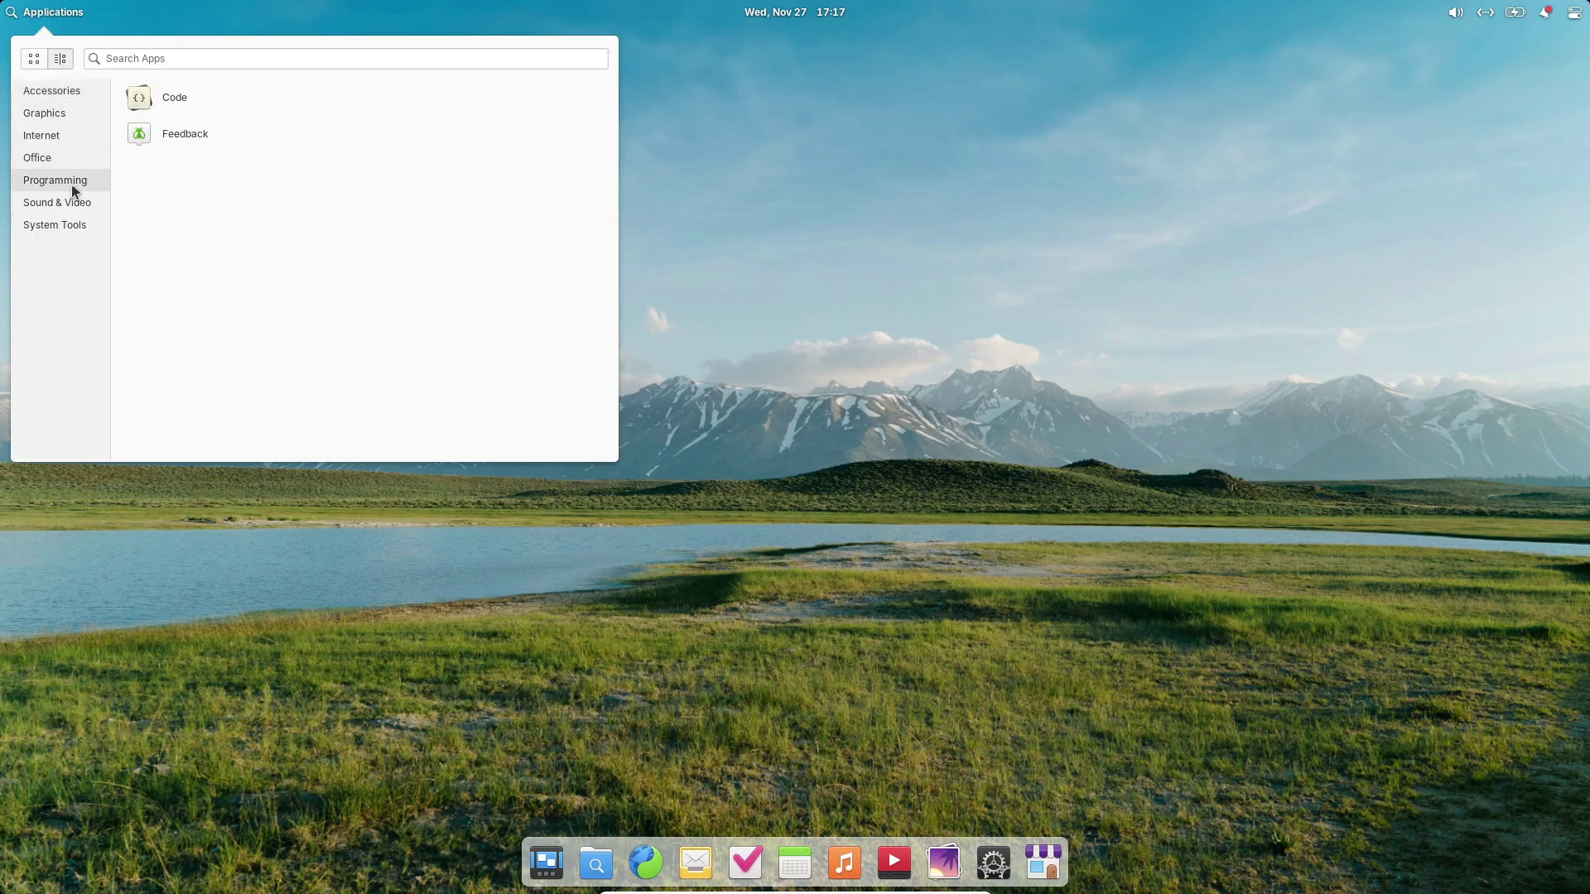
{"action": "mouse_move", "coordinate": [73, 206]}
{"action": "left_click", "coordinate": [34, 58]}
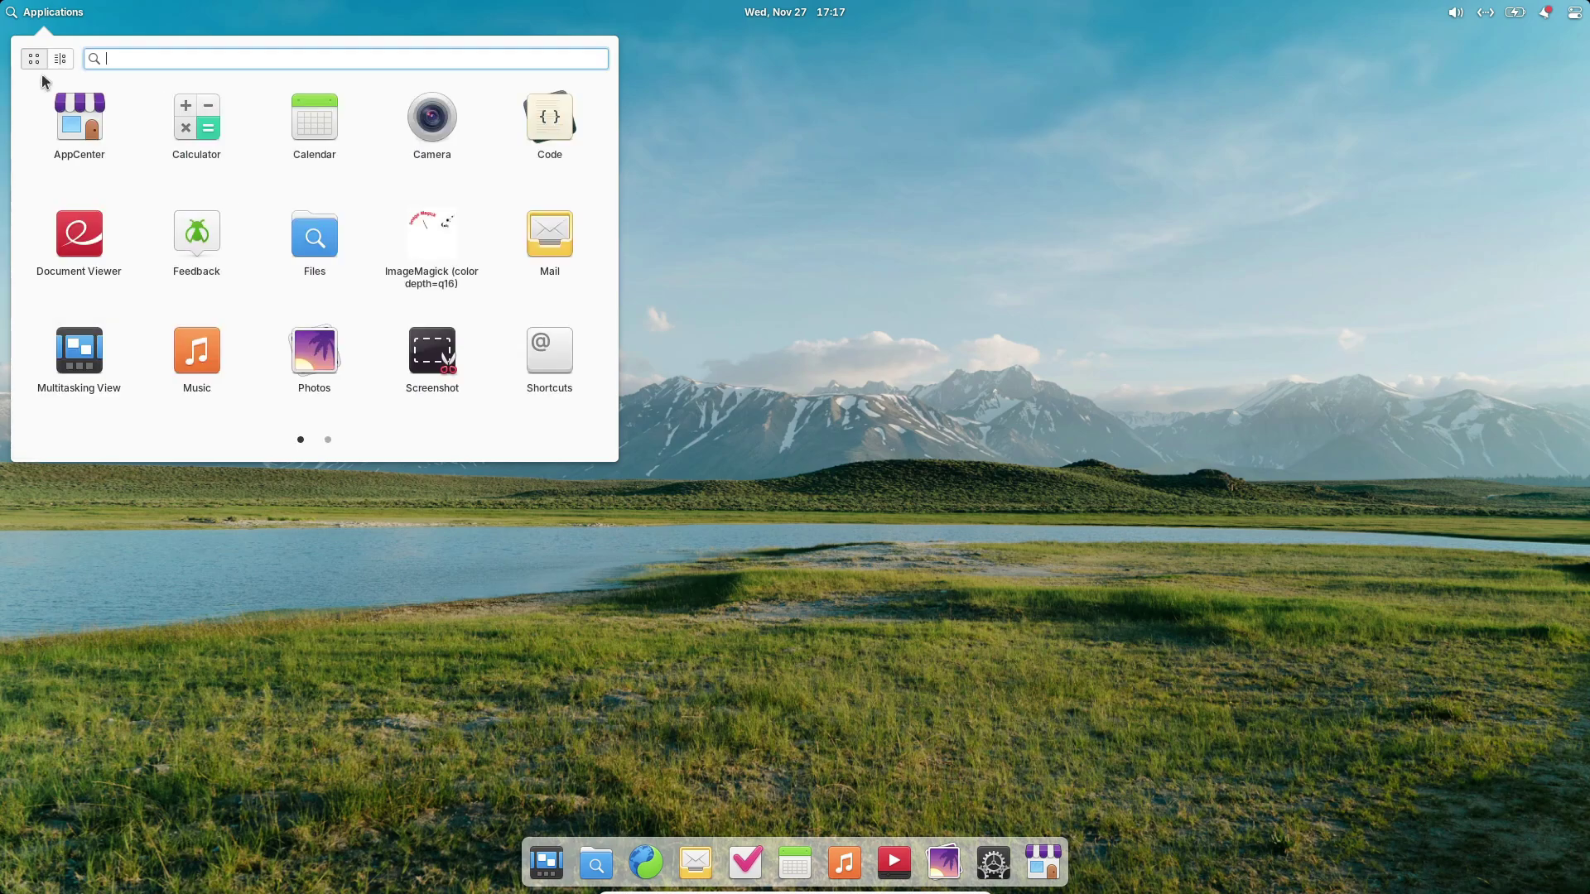
{"action": "scroll", "coordinate": [153, 250], "scroll_direction": "down", "scroll_amount": 1}
{"action": "scroll", "coordinate": [153, 250], "scroll_direction": "up", "scroll_amount": 1}
{"action": "left_click", "coordinate": [197, 541]}
Show this month's calendar from the panel, then check the sound and network status.
{"action": "left_click", "coordinate": [787, 14]}
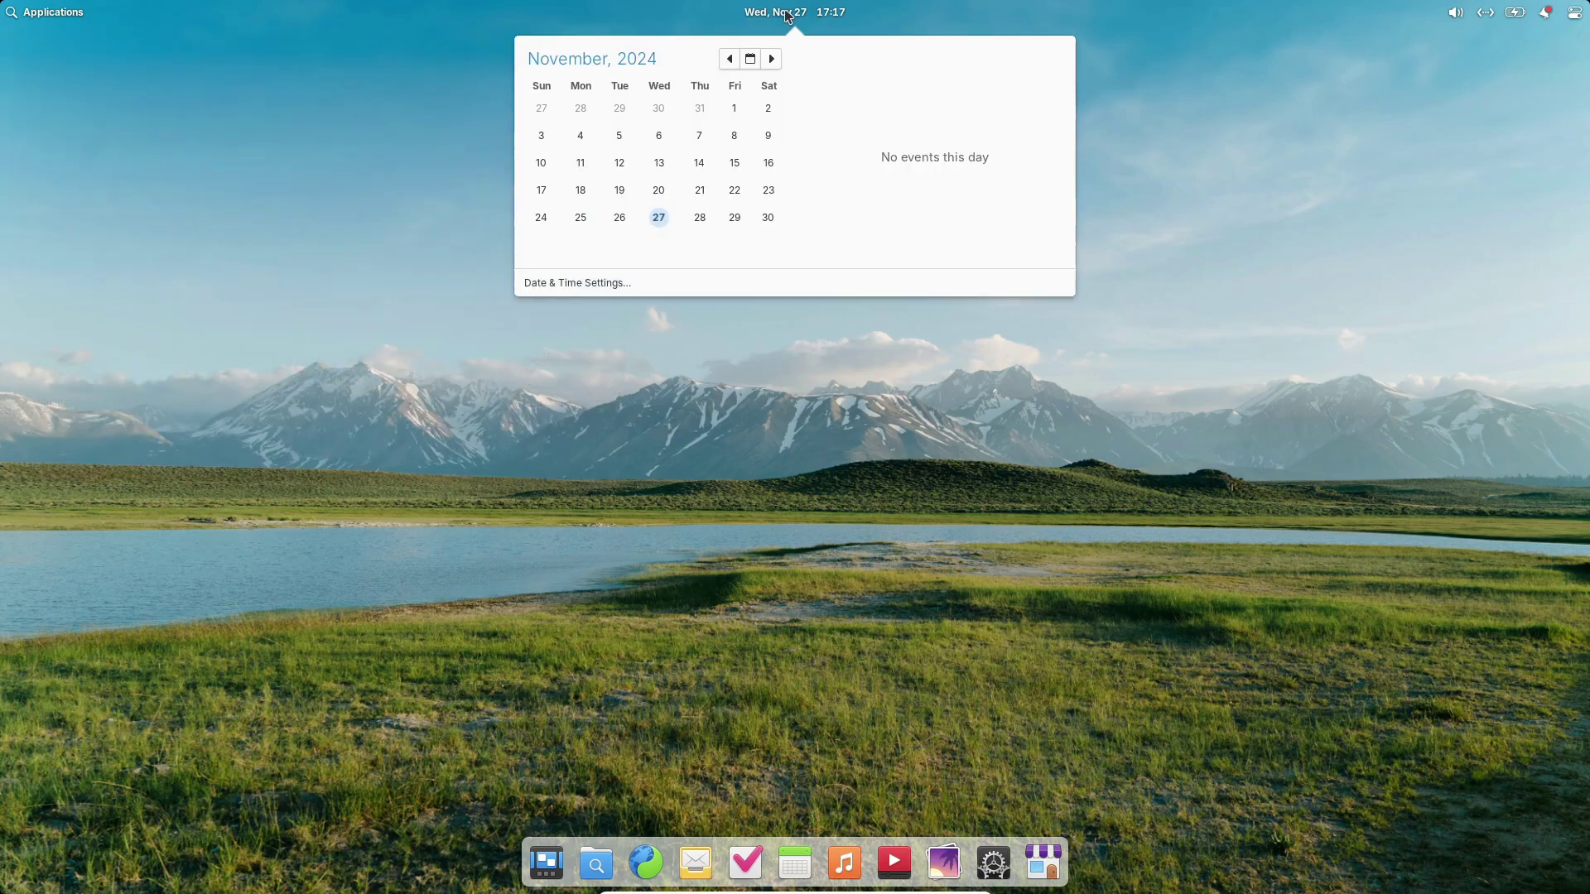
{"action": "left_click", "coordinate": [847, 15]}
{"action": "left_click", "coordinate": [1464, 17]}
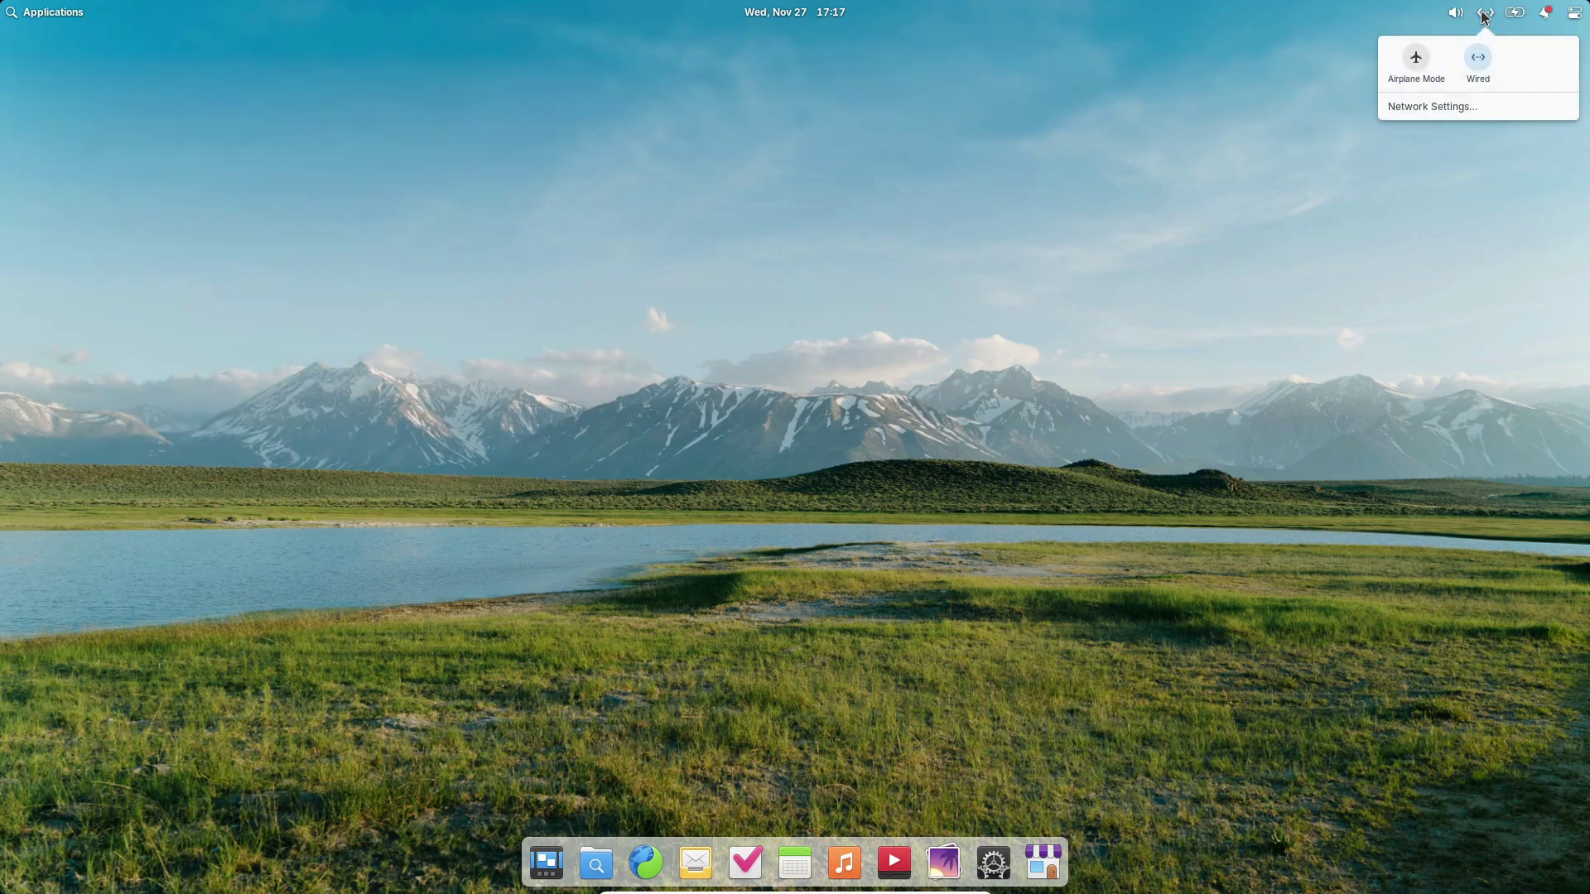
Turn on Show Percentage so the battery level appears in the panel.
{"action": "mouse_move", "coordinate": [1531, 22]}
{"action": "left_click", "coordinate": [1550, 52]}
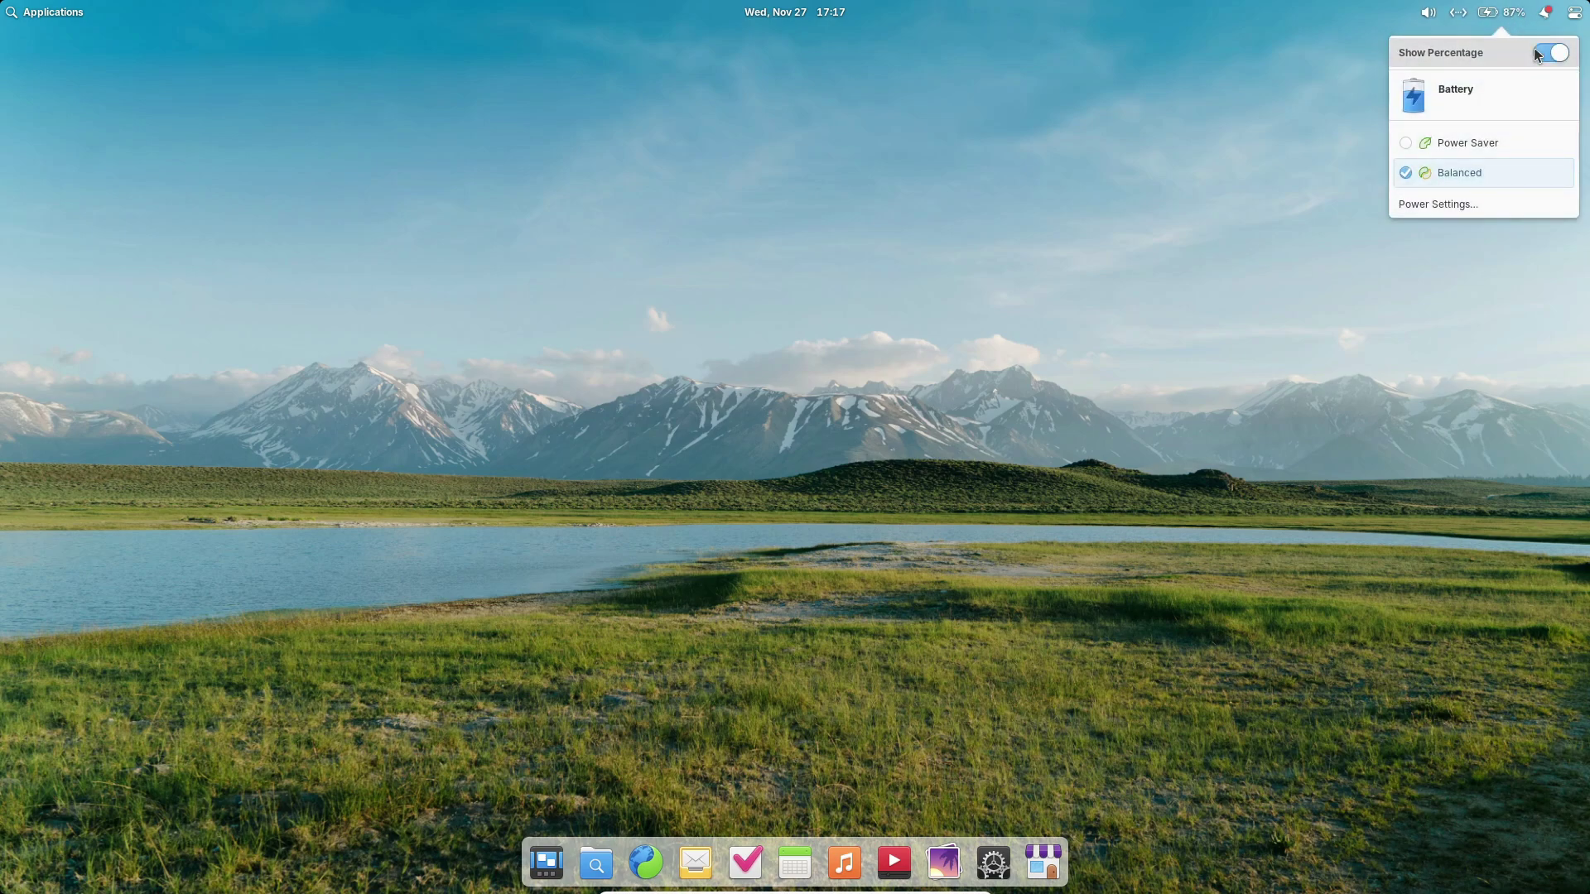
{"action": "mouse_move", "coordinate": [1545, 12]}
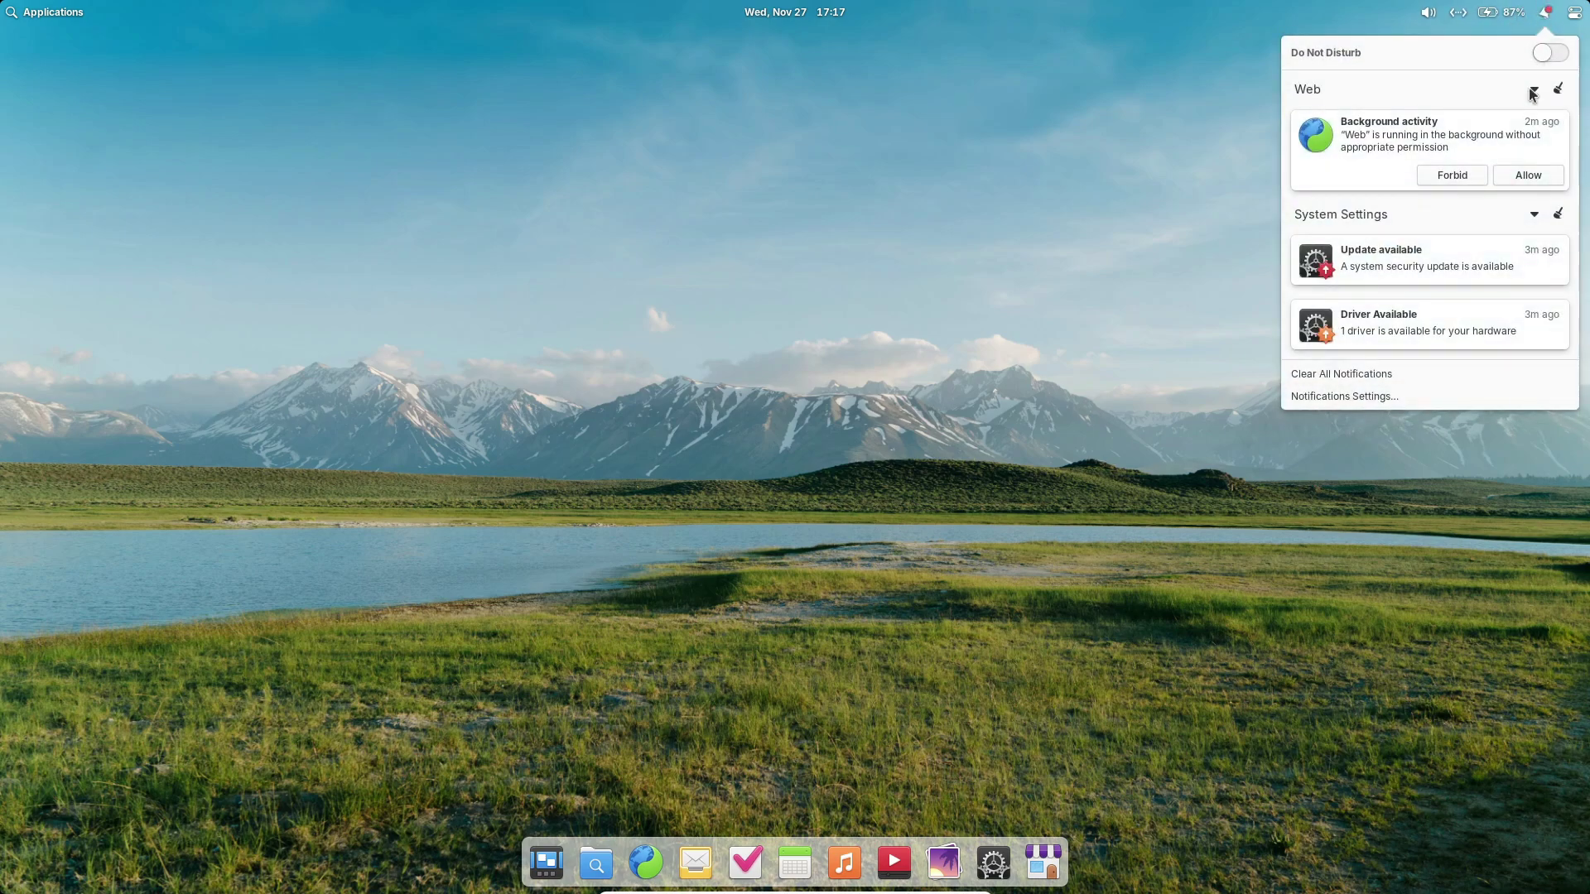